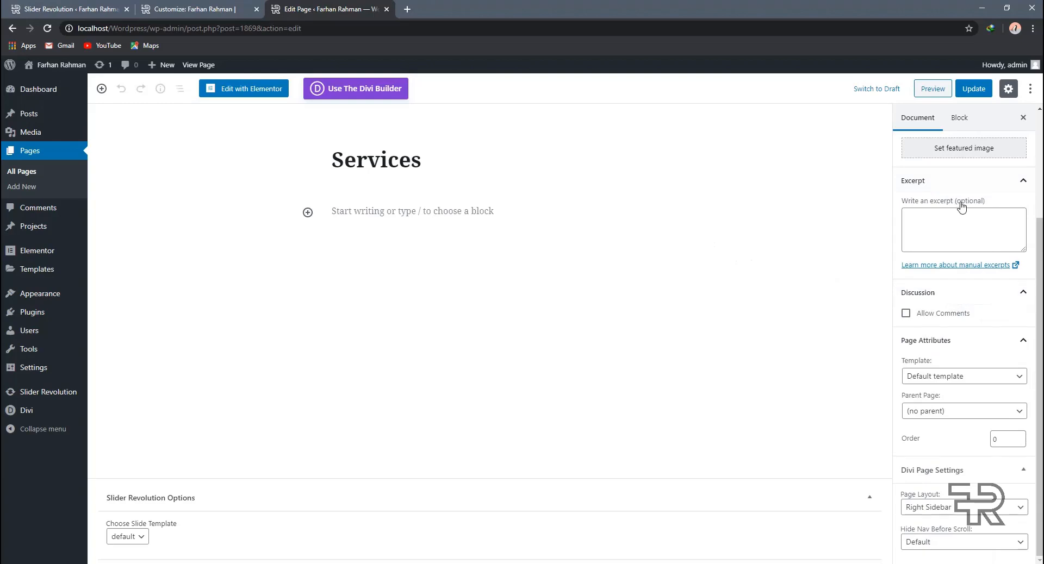
Set the Services page layout to No Sidebar in the Divi page settings and update the page
left_click(914, 507)
left_click(930, 543)
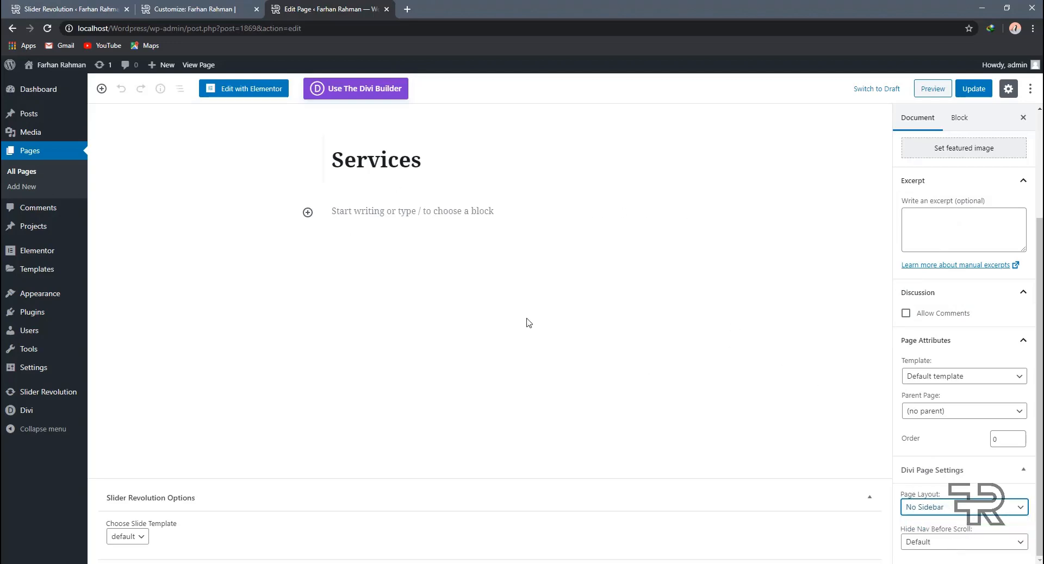
left_click(965, 92)
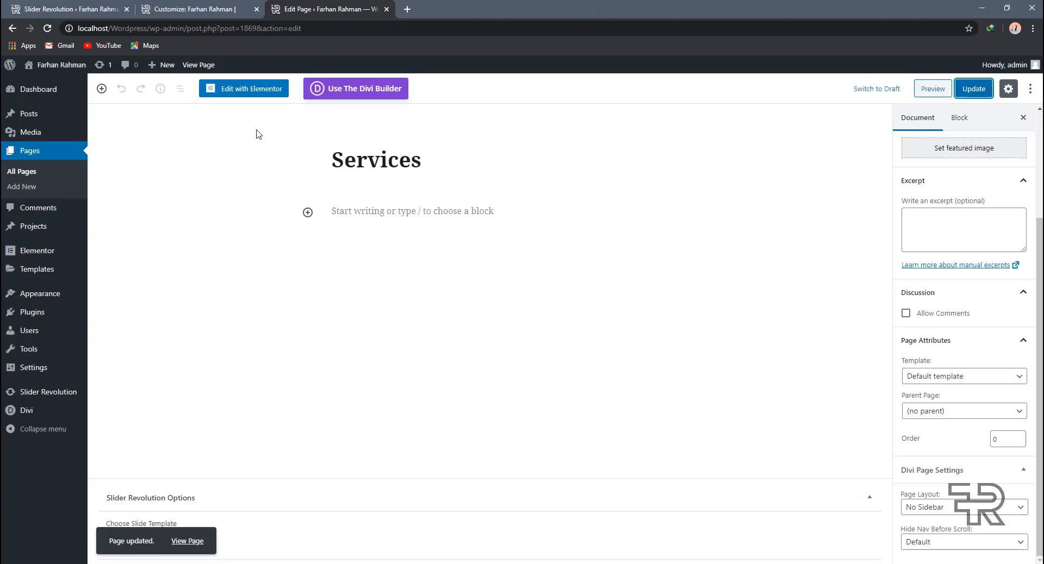
Open the Services page for editing with Elementor and enable Hide Title in the page settings
left_click(256, 98)
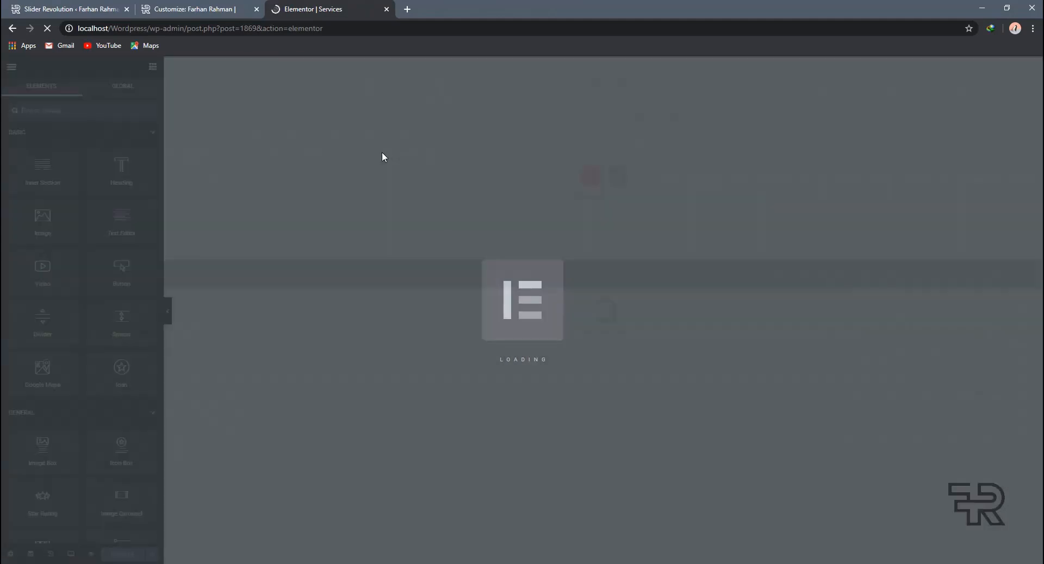
scroll(110, 288, "down", 4)
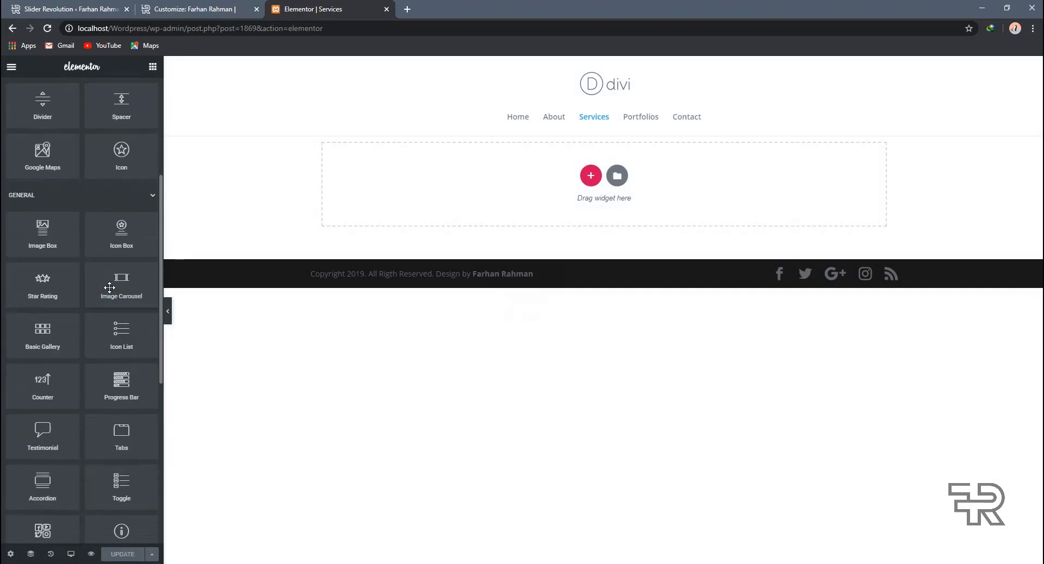
scroll(83, 304, "down", 4)
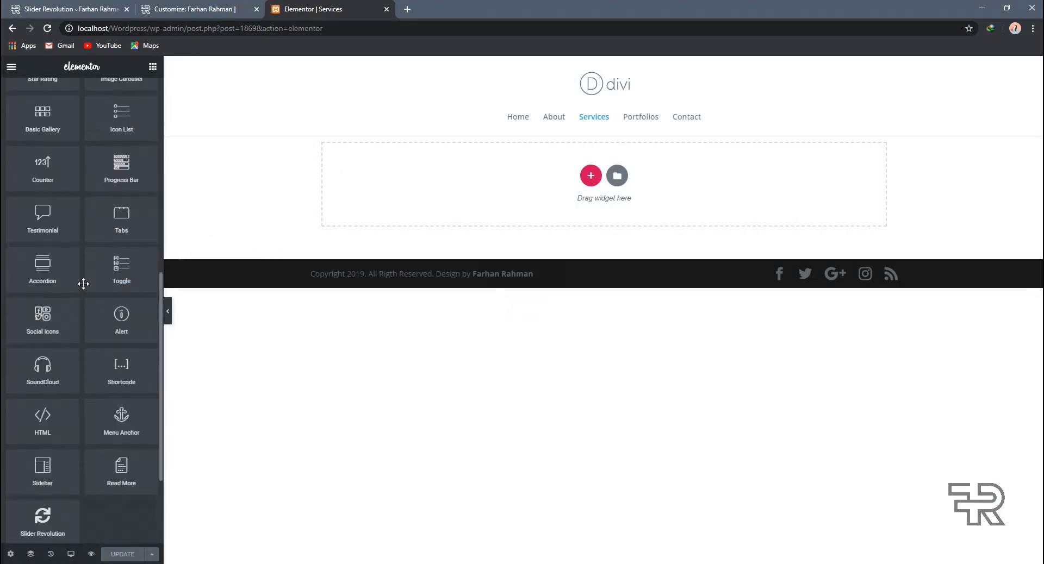
left_click(10, 554)
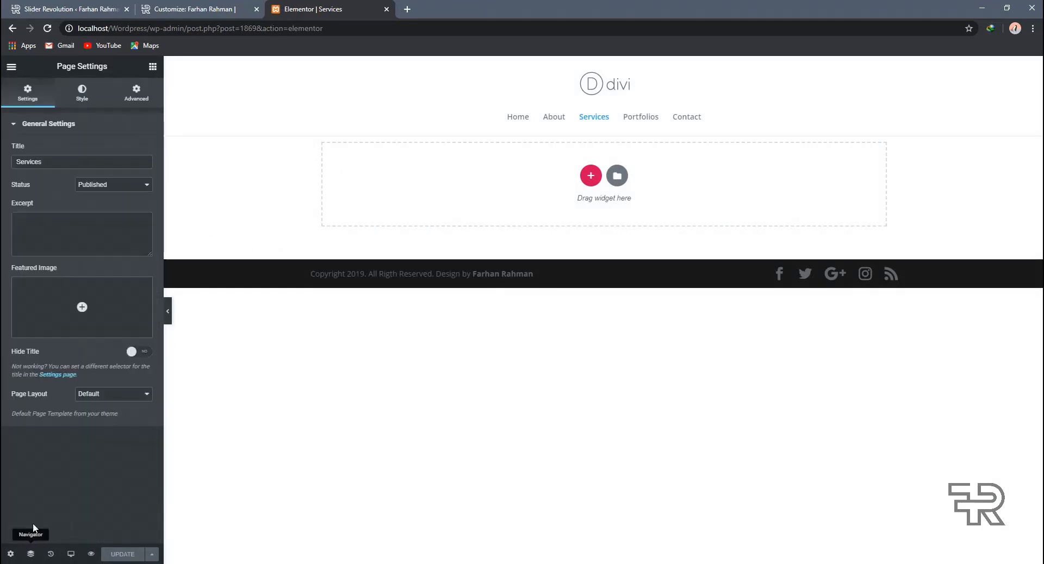
left_click(126, 352)
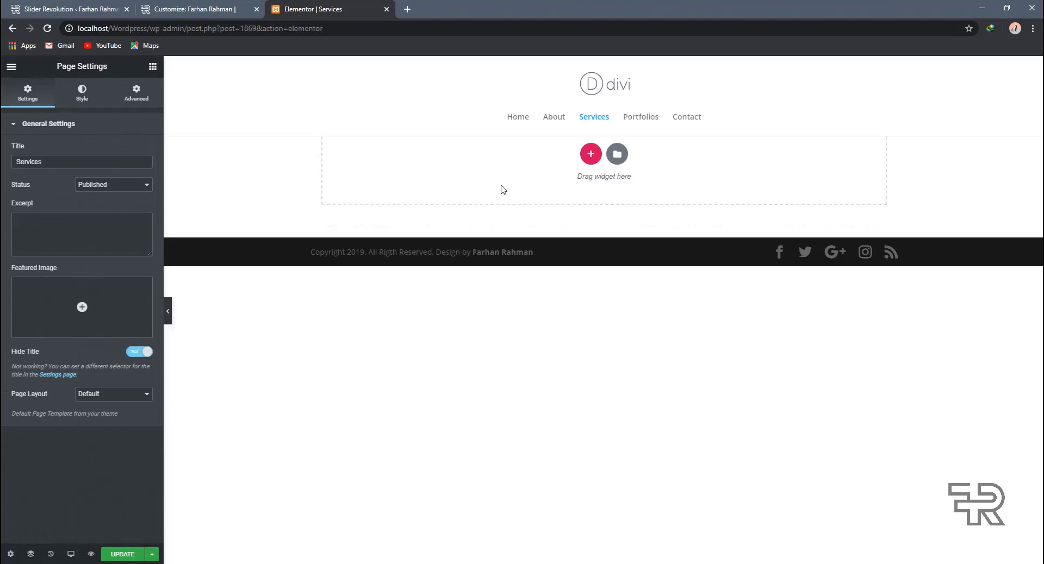
Add a new section with a single-column structure to the page
left_click(587, 160)
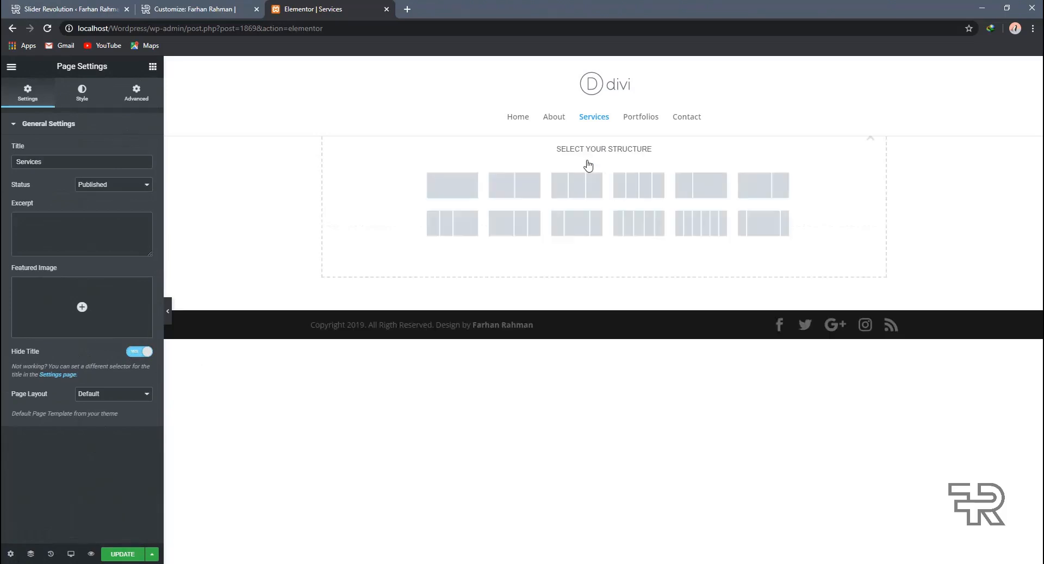
left_click(466, 183)
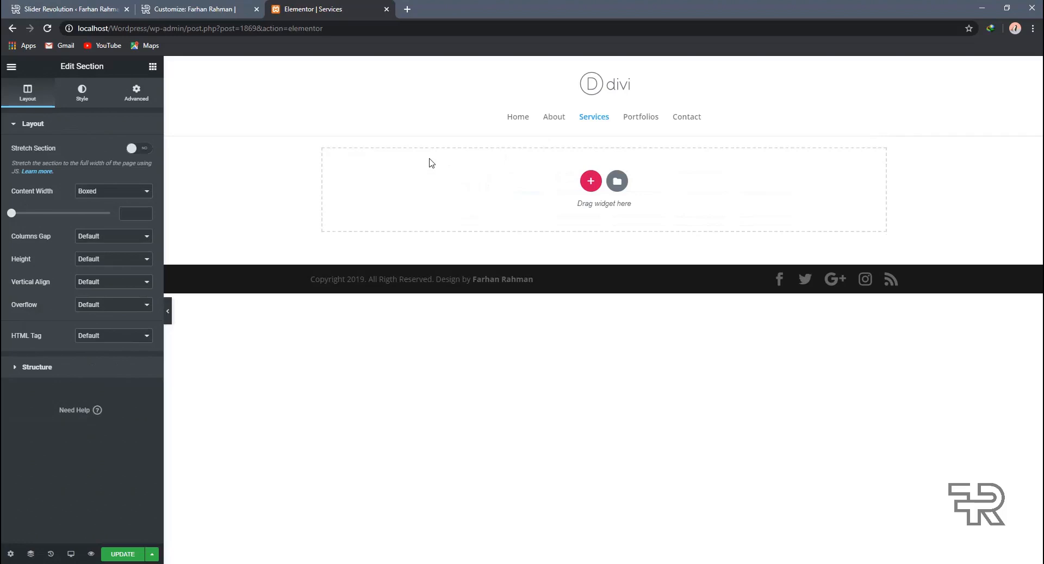
Inspect the container div inside main-content in the developer tools and set its padding-top to 200px
key("ctrl+shift+i")
left_click_drag(465, 224, 511, 234)
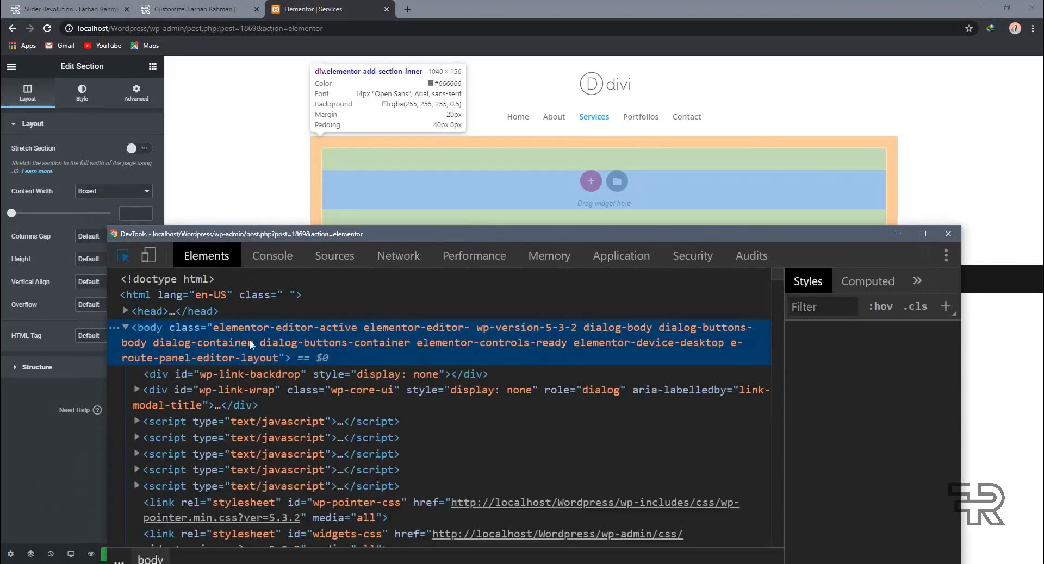
scroll(309, 355, "up", 3)
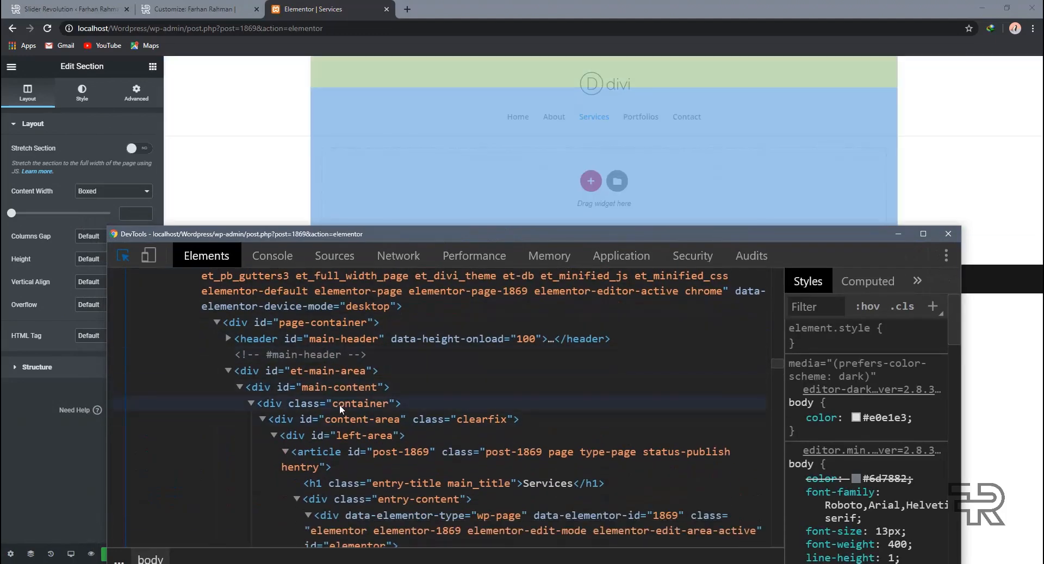
left_click(341, 405)
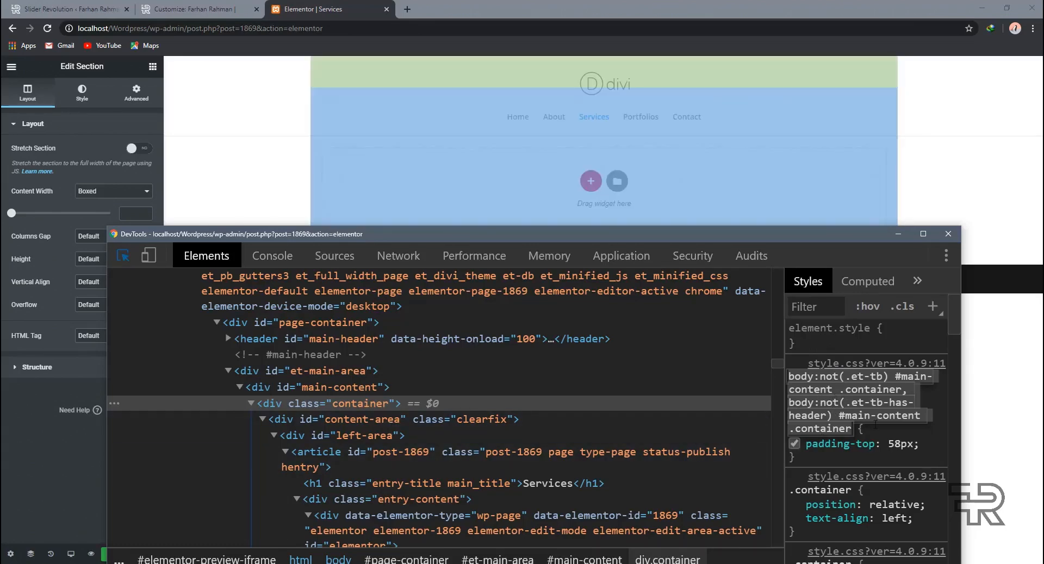
left_click(900, 443)
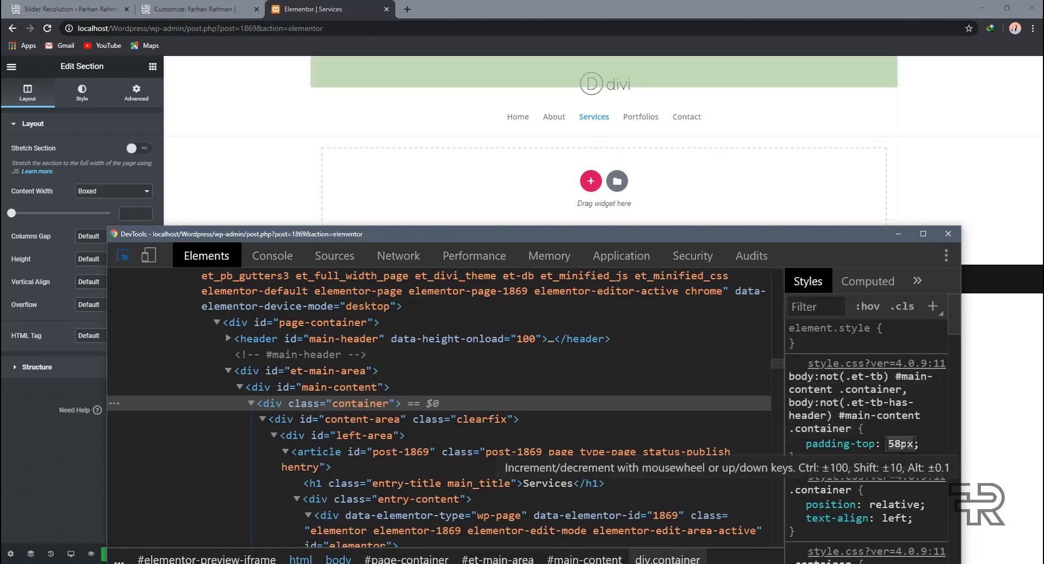
type("200px")
key("Return")
key("alt+Tab")
key("alt+Tab")
key("alt+Tab")
key("alt+Tab")
key("alt+Tab")
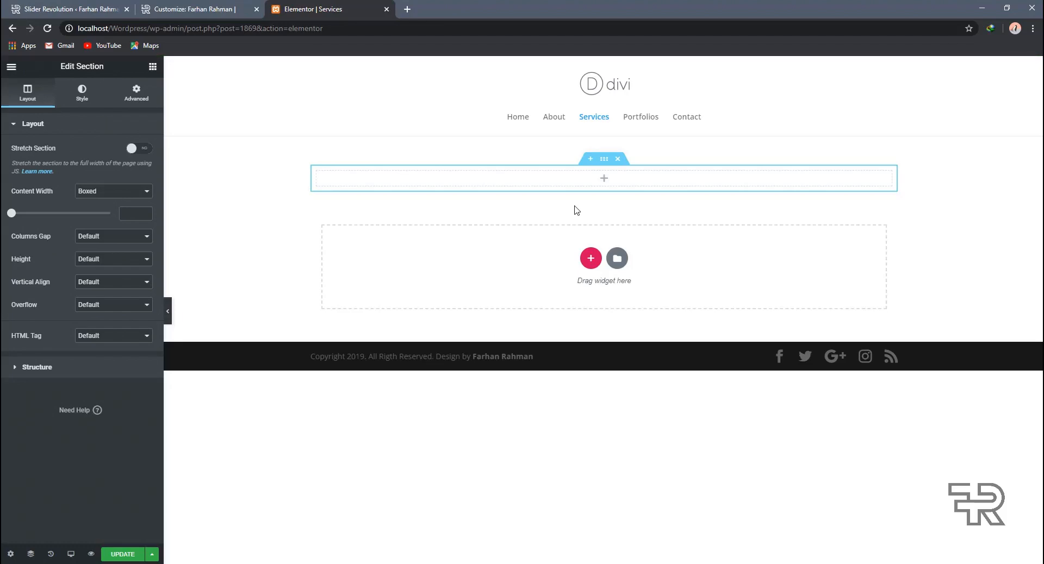
key("ctrl+shift+i")
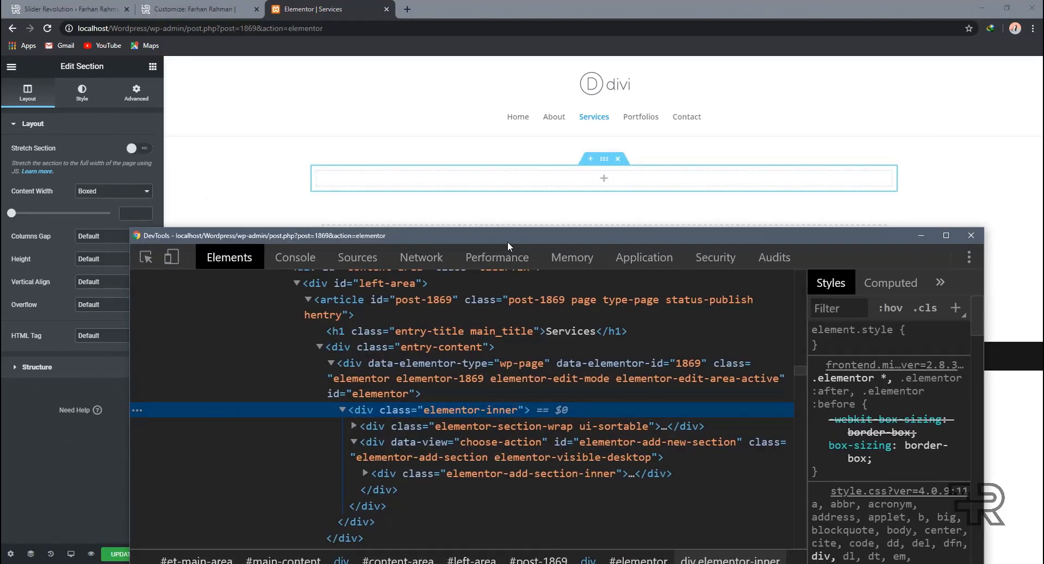
left_click_drag(532, 242, 622, 241)
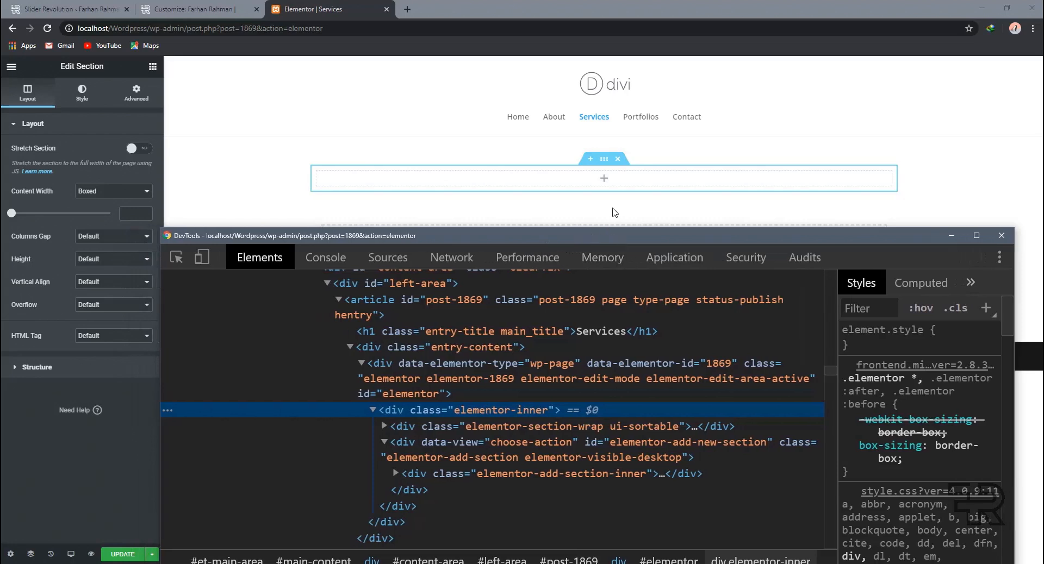
left_click(616, 212)
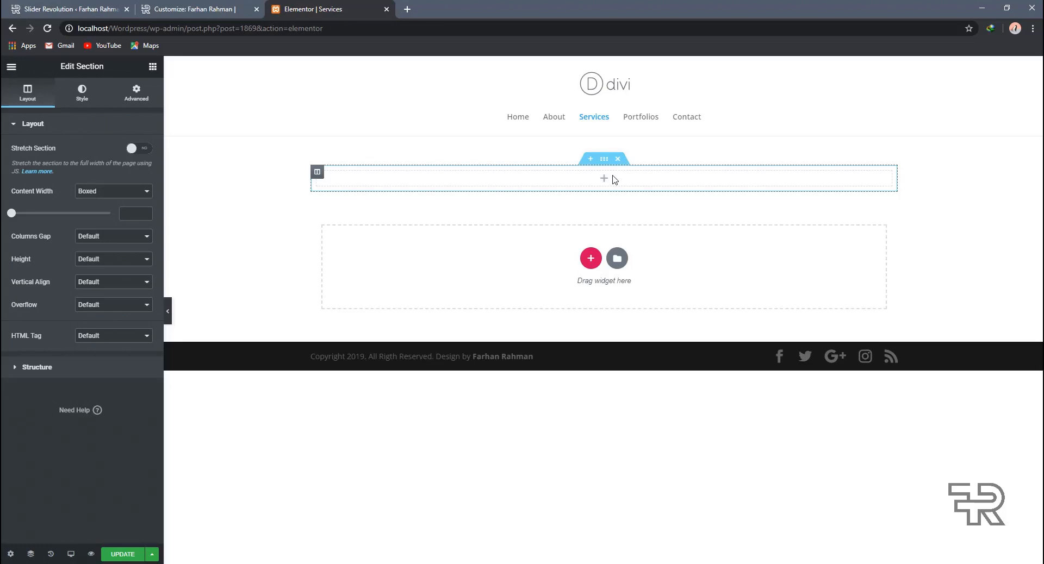
Add a second column to the empty section
left_click(363, 189)
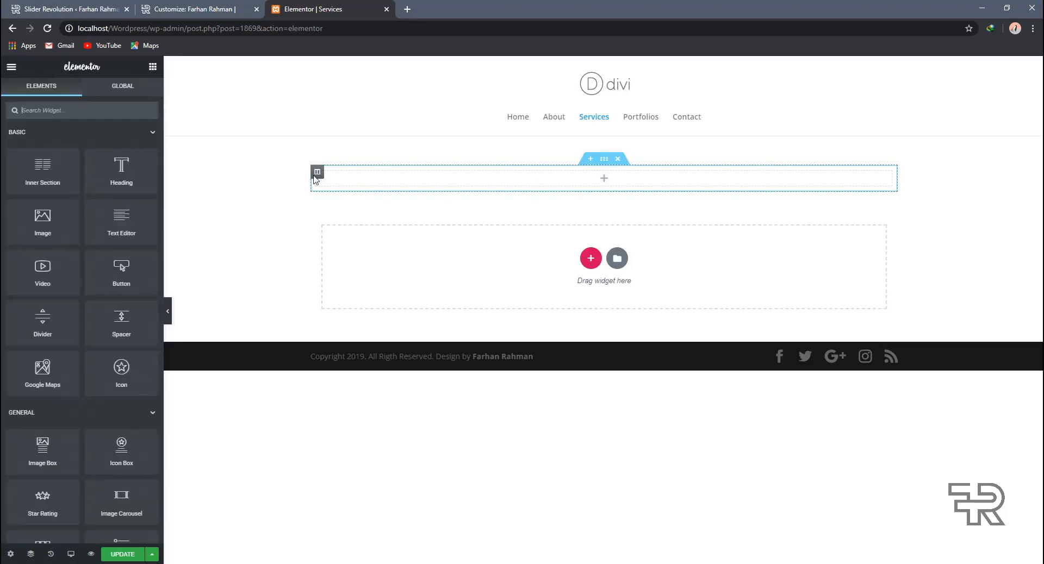
left_click(317, 172)
right_click(317, 172)
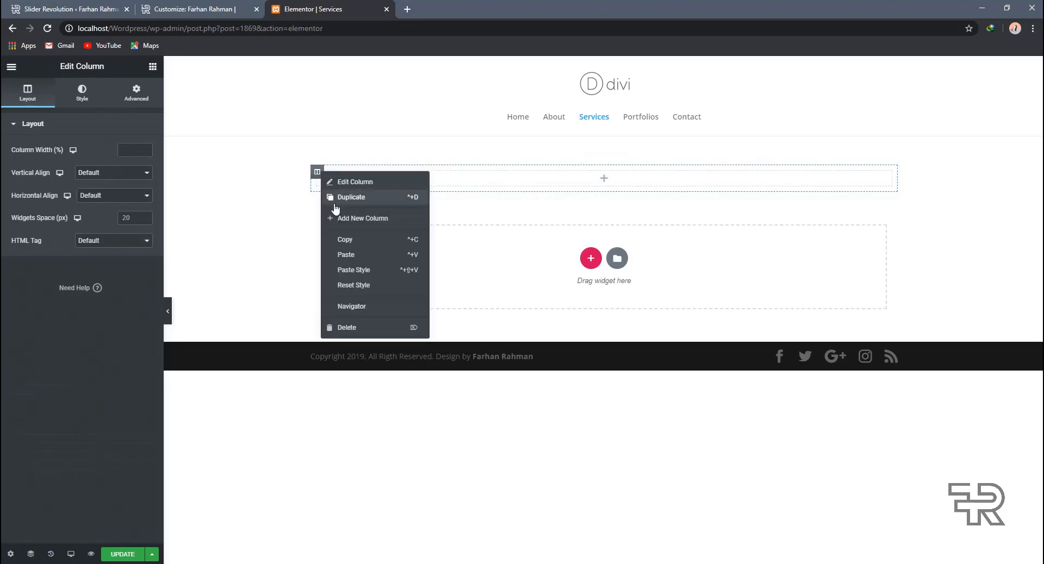
left_click(342, 212)
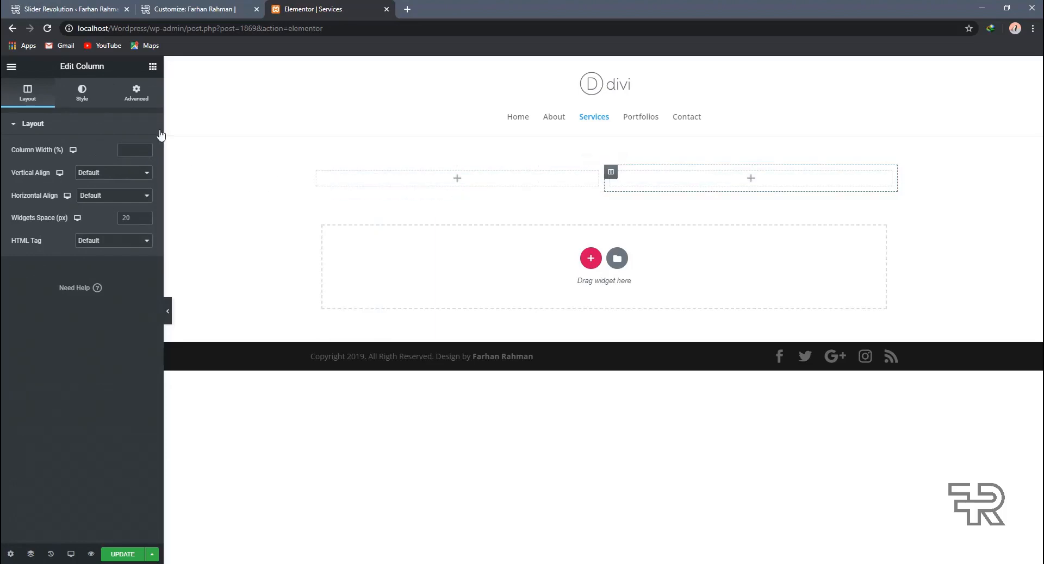
Find the Icon Box widget, place it in the section's left column and set its icon position to right
left_click(153, 67)
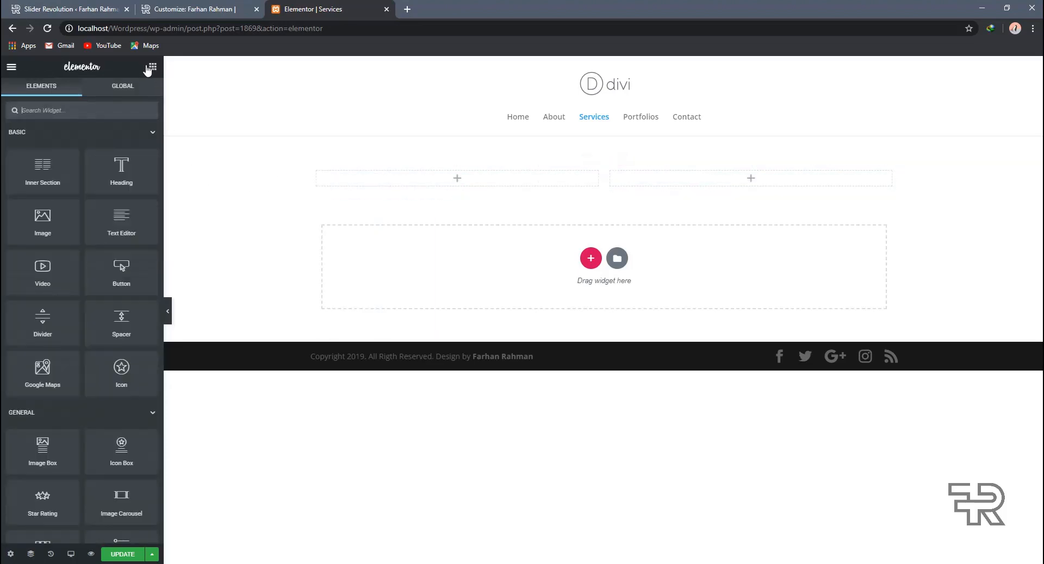
left_click(69, 105)
type("icon")
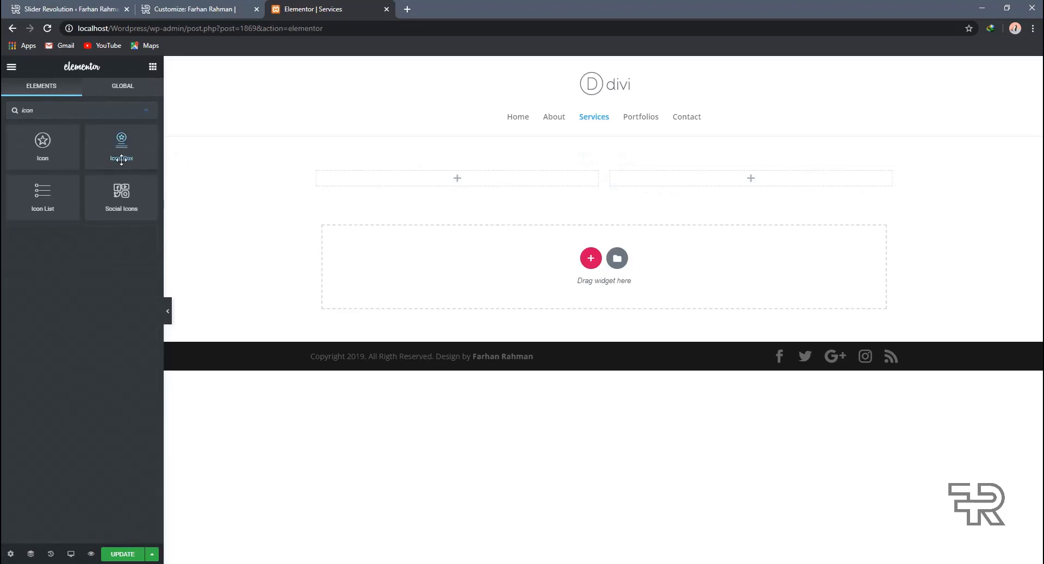
left_click_drag(112, 145, 364, 173)
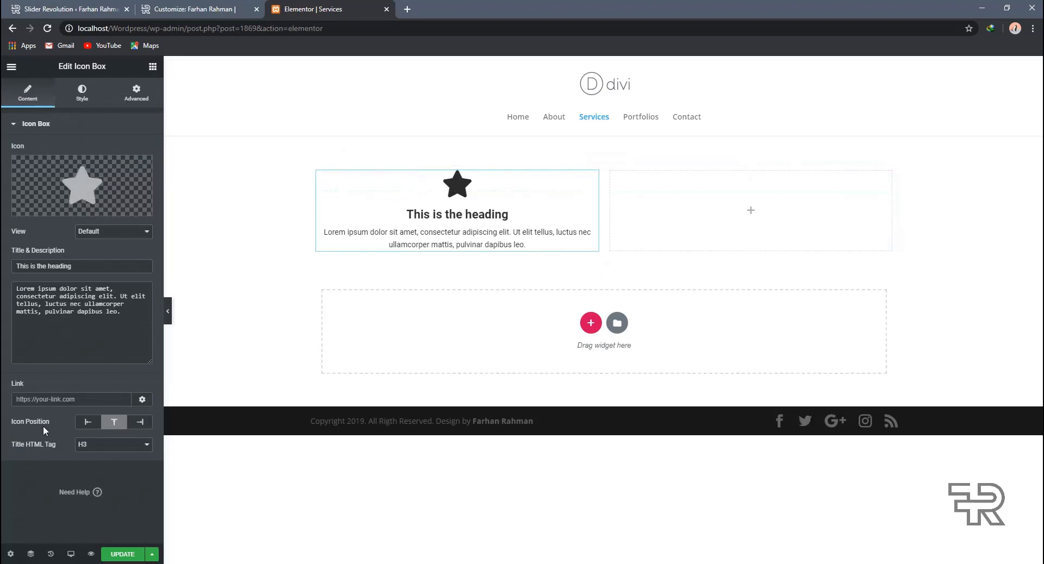
left_click(140, 423)
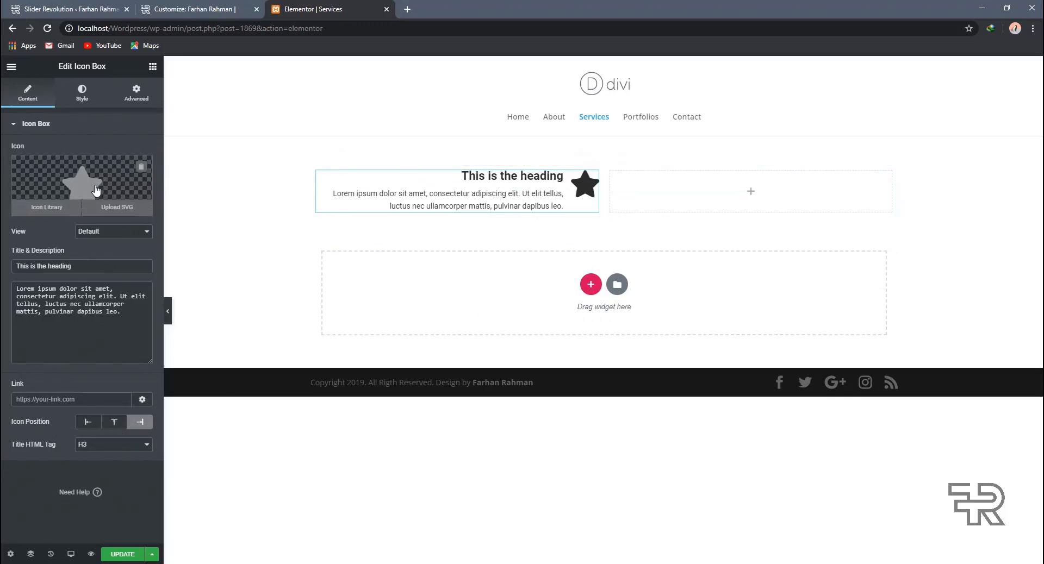
Replace the icon box's star with the desktop monitor icon from the icon library
left_click(603, 161)
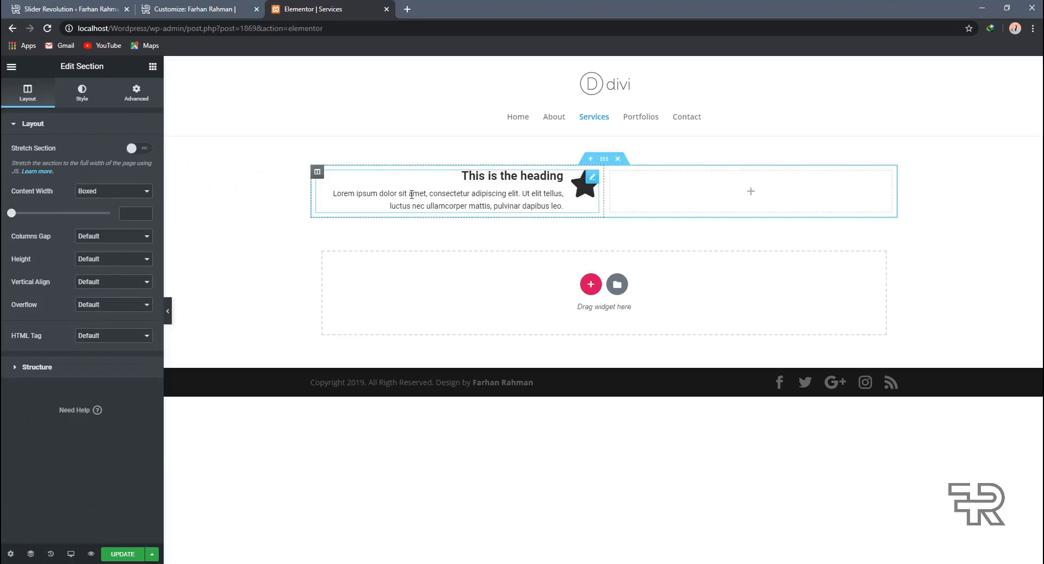
left_click(453, 193)
left_click(46, 207)
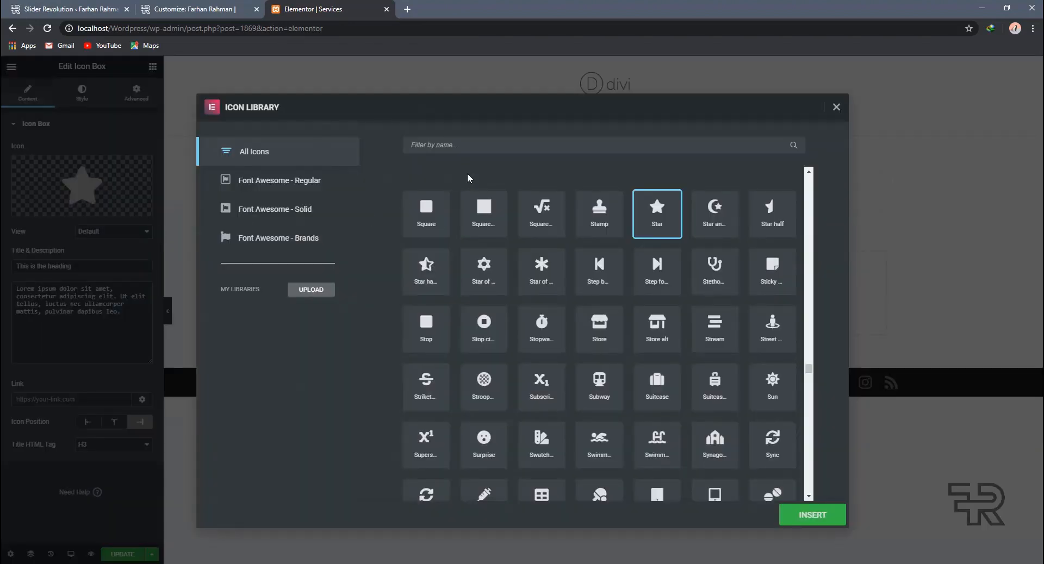
left_click(463, 151)
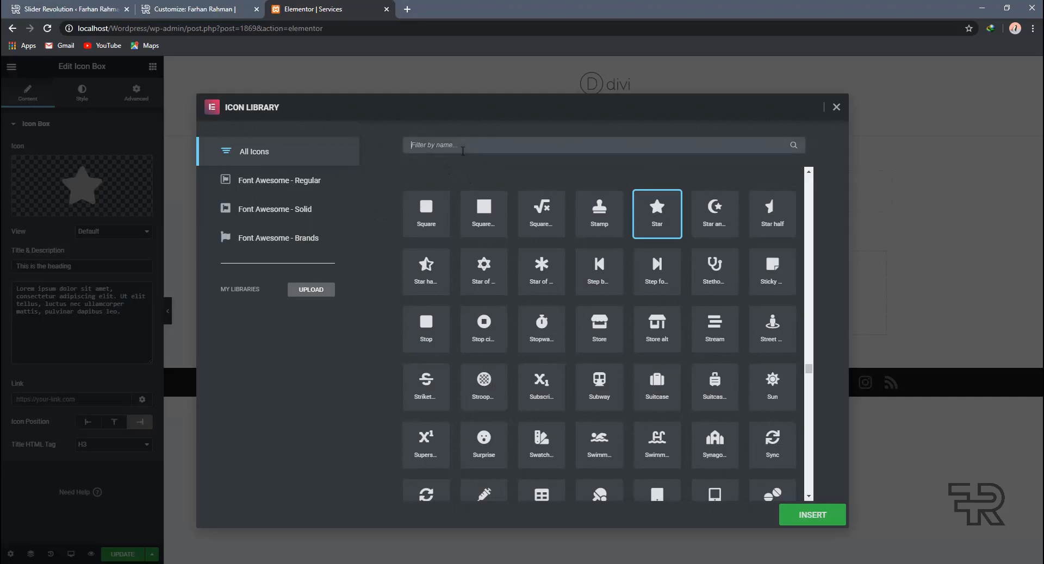
type("de")
key("BackSpace")
key("BackSpace")
type("de")
key("BackSpace")
key("BackSpace")
type("desk")
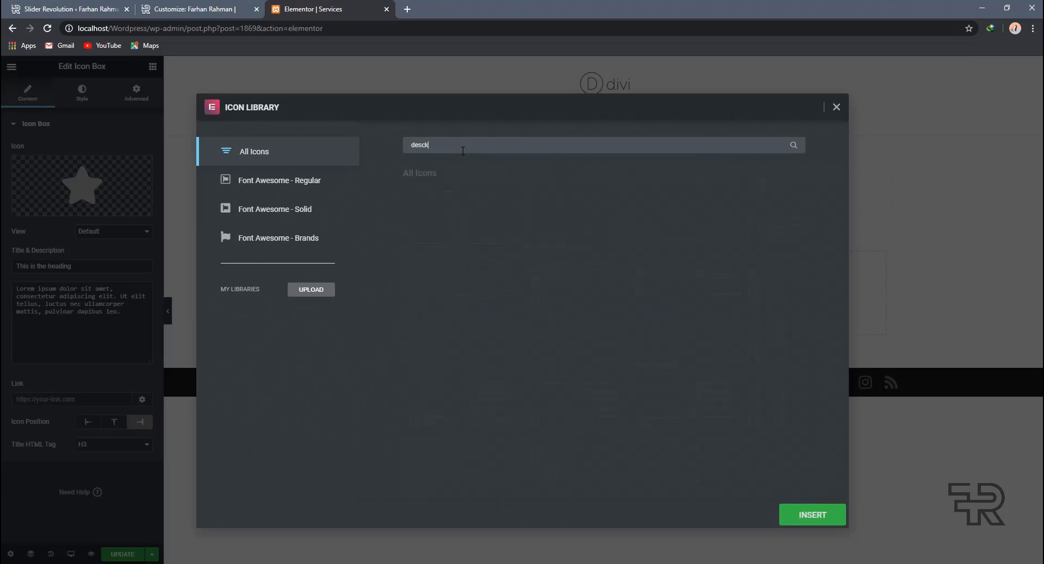
key("BackSpace")
left_click(496, 221)
left_click(832, 516)
Change the icon box title to "Web Design & Development"
triple_click(73, 272)
type("Web Design")
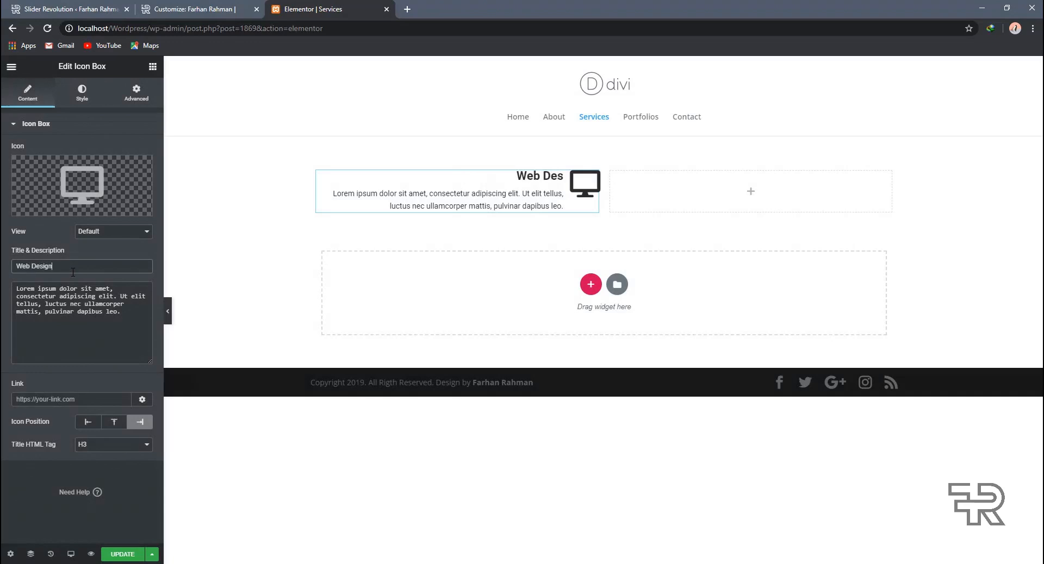
type(" & Development")
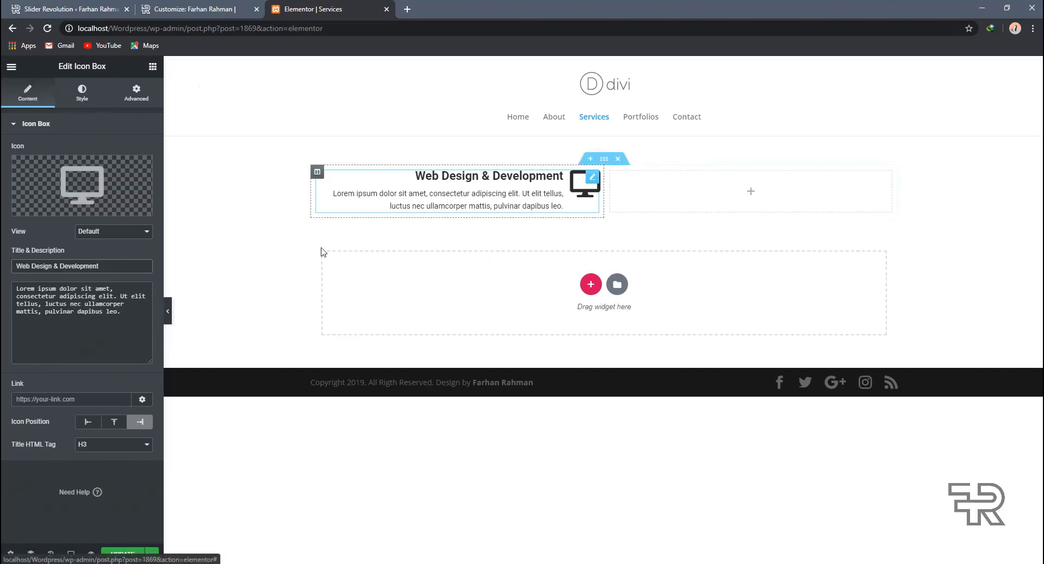
Set the primary color of the icon box's monitor icon to the blue #3773C3
left_click(81, 93)
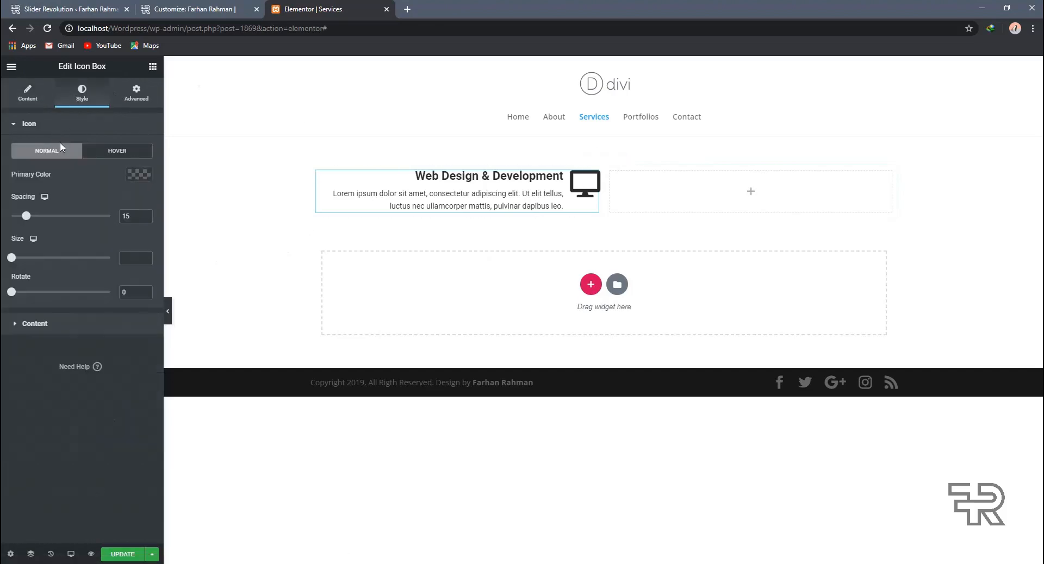
left_click(138, 174)
left_click(84, 235)
left_click(84, 253)
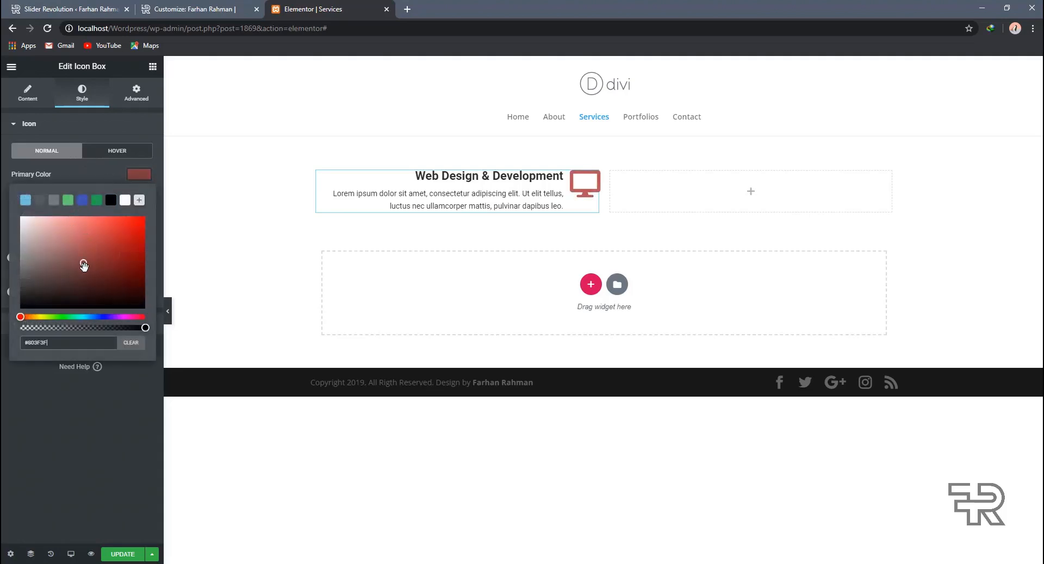
left_click(25, 200)
left_click(81, 271)
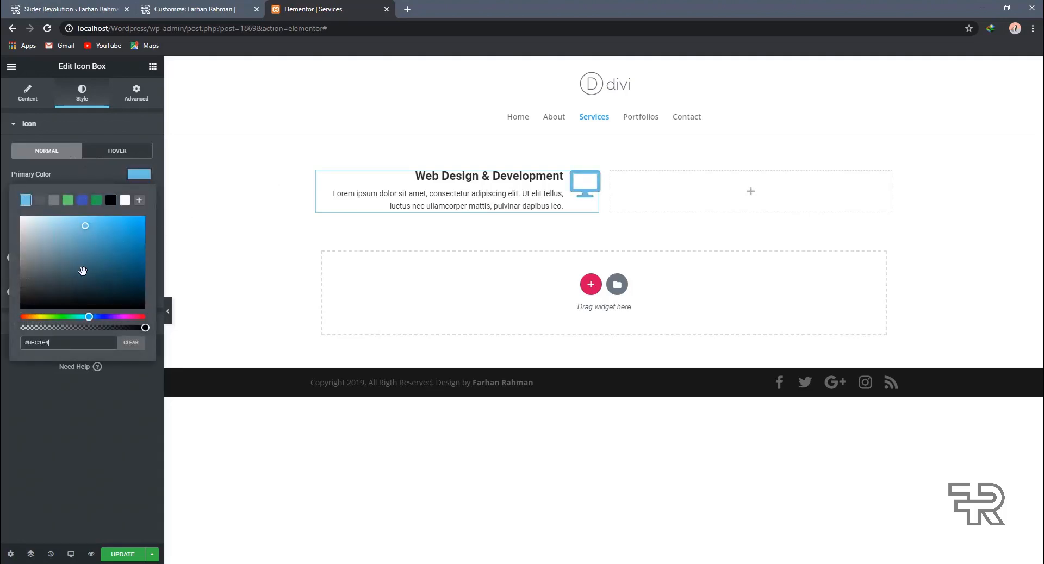
left_click(100, 317)
left_click_drag(104, 328, 152, 329)
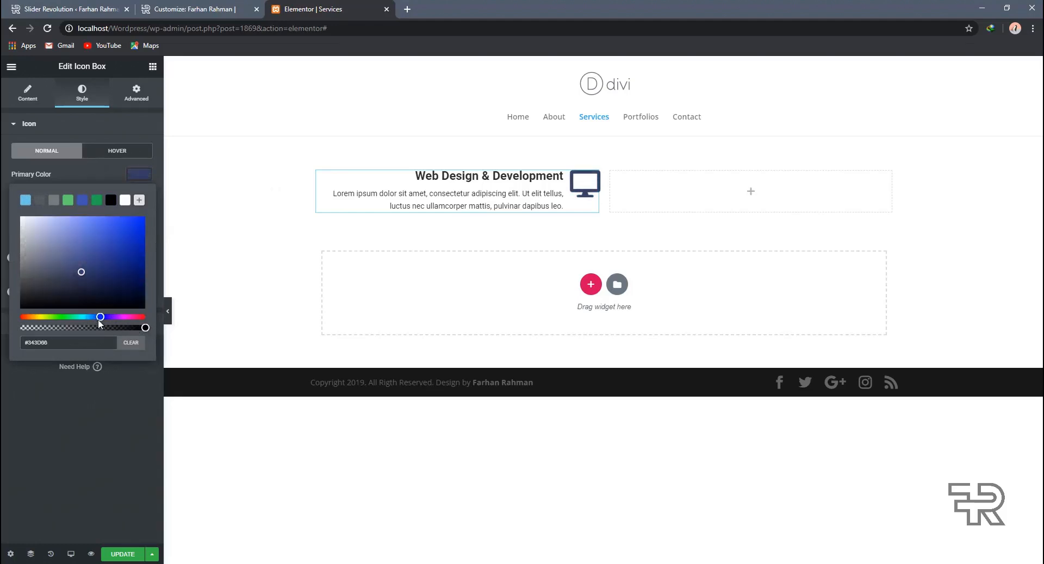
left_click(94, 318)
left_click(112, 260)
left_click(109, 238)
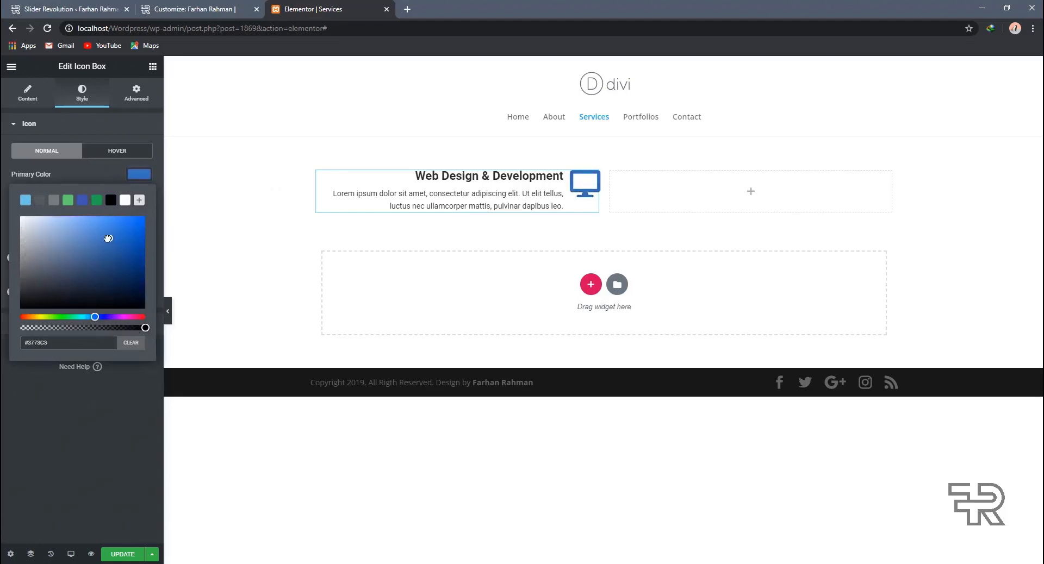
Inspect the Services menu link in the browser's developer tools and copy its text color code
left_click(594, 124)
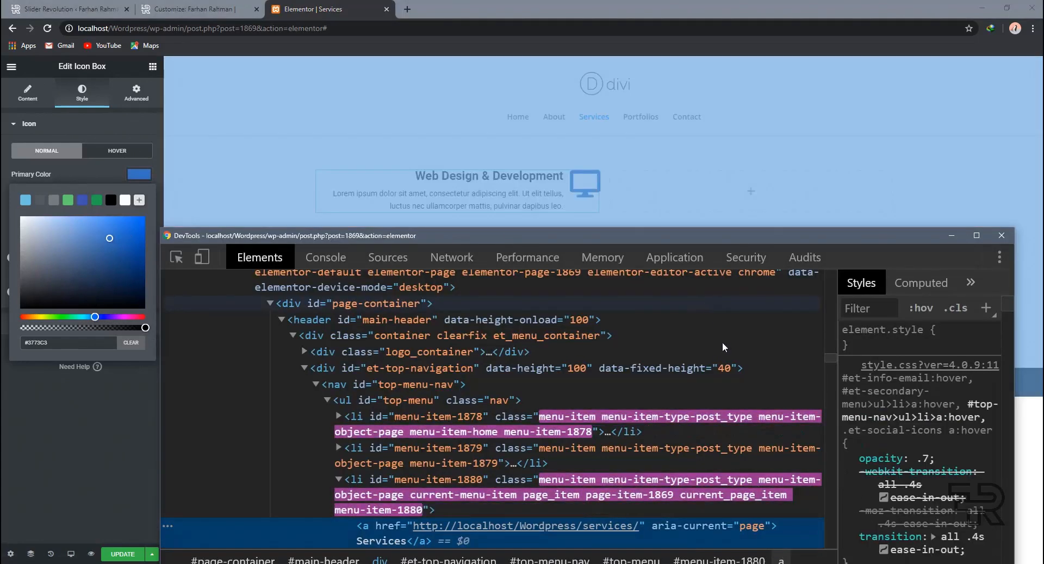
scroll(877, 424, "down", 10)
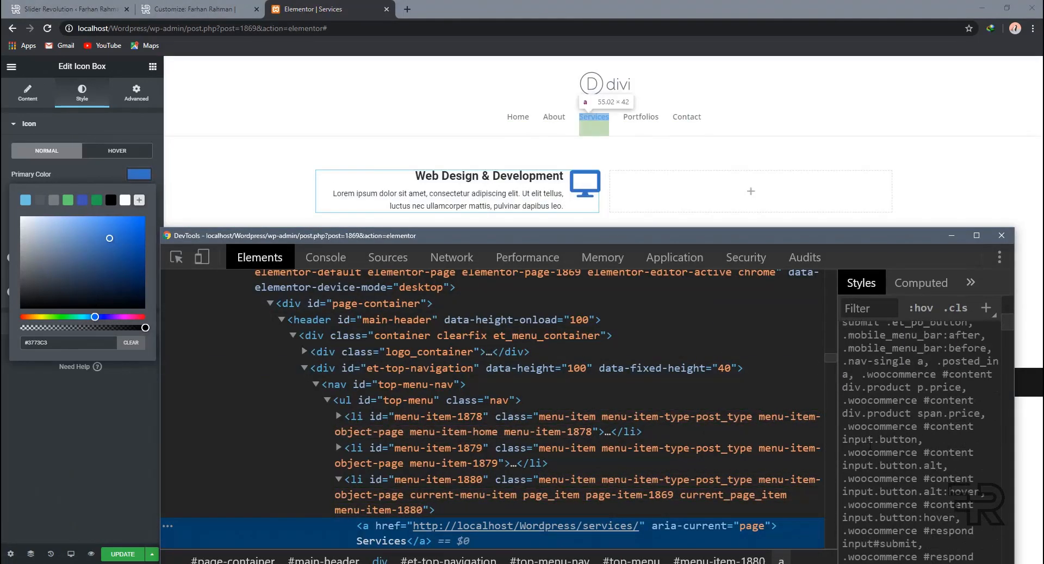
scroll(876, 449, "down", 10)
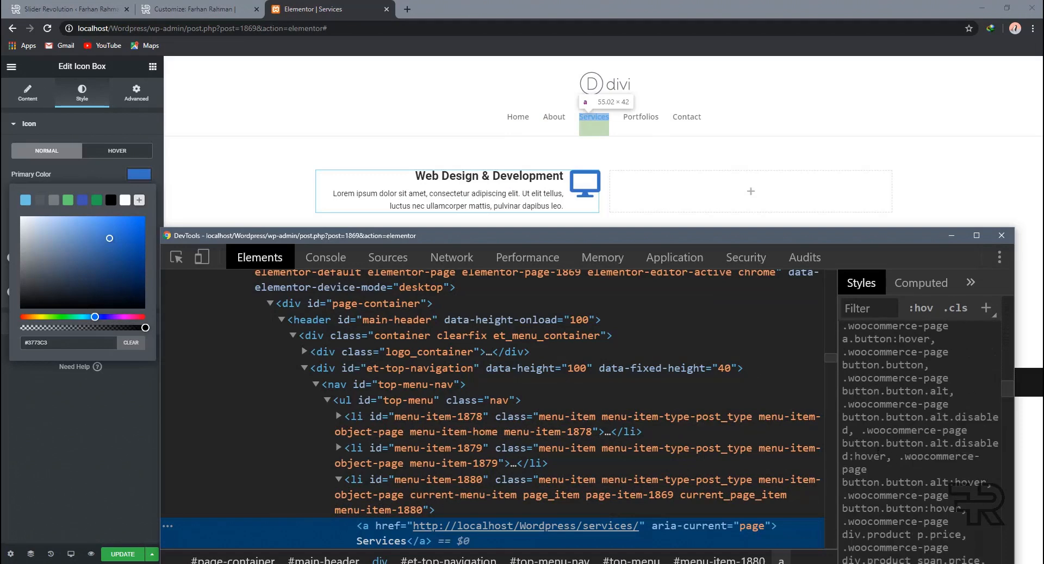
scroll(882, 447, "down", 3)
scroll(897, 413, "up", 2)
left_click(932, 359)
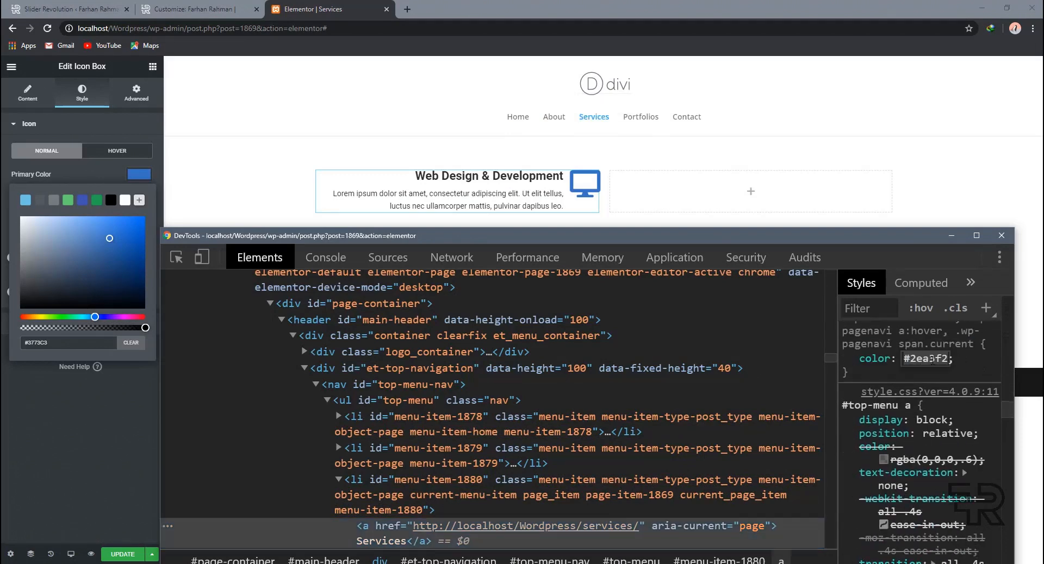
Set the primary color of the icon box's monitor icon to #2ea3f2
left_click(118, 341)
key("ctrl+a")
type("#2ea3f2")
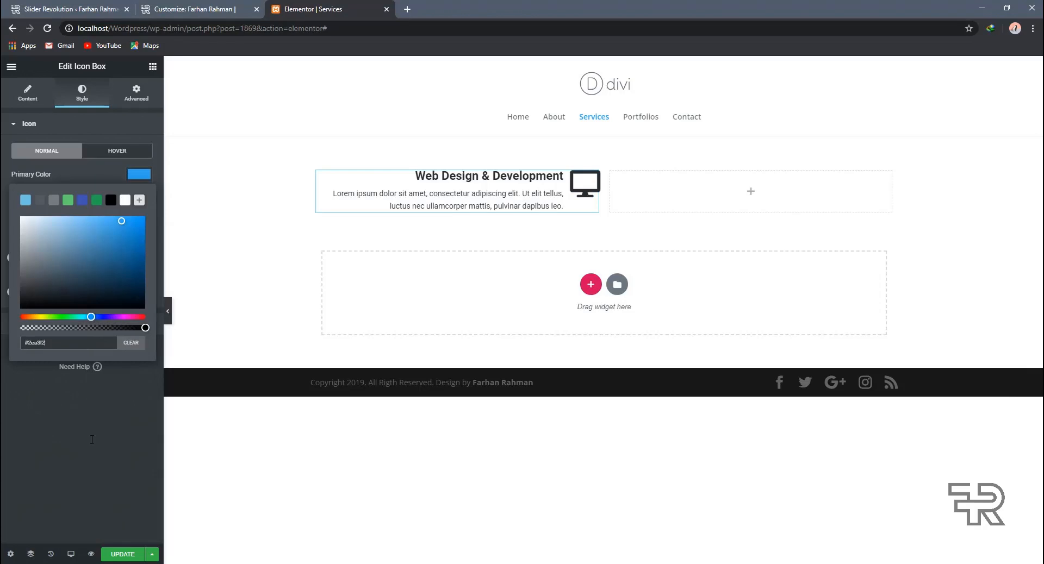
left_click(119, 408)
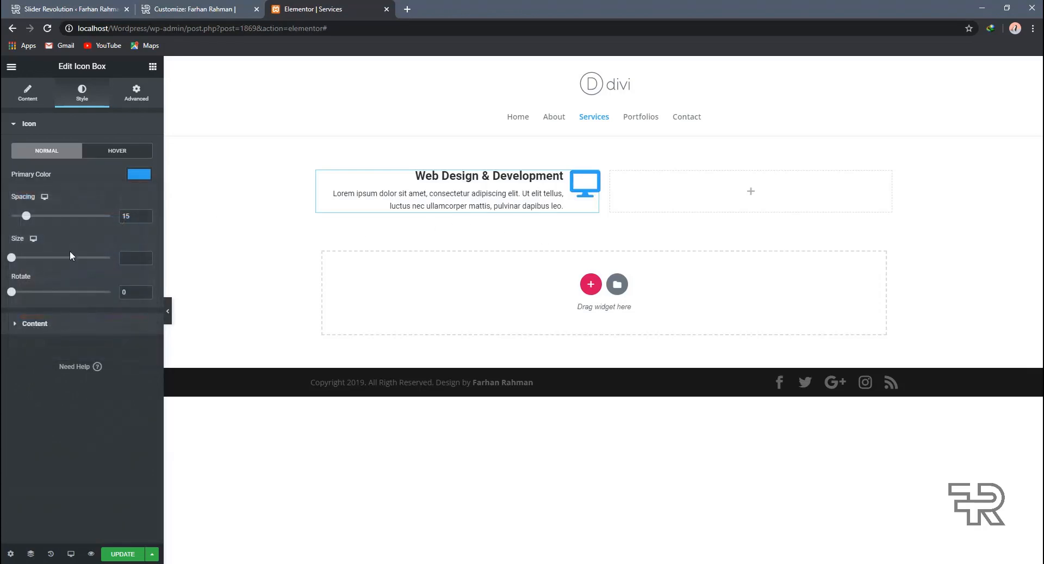
Set the monitor icon's spacing to 50 and its size to 60
left_click_drag(24, 216, 62, 220)
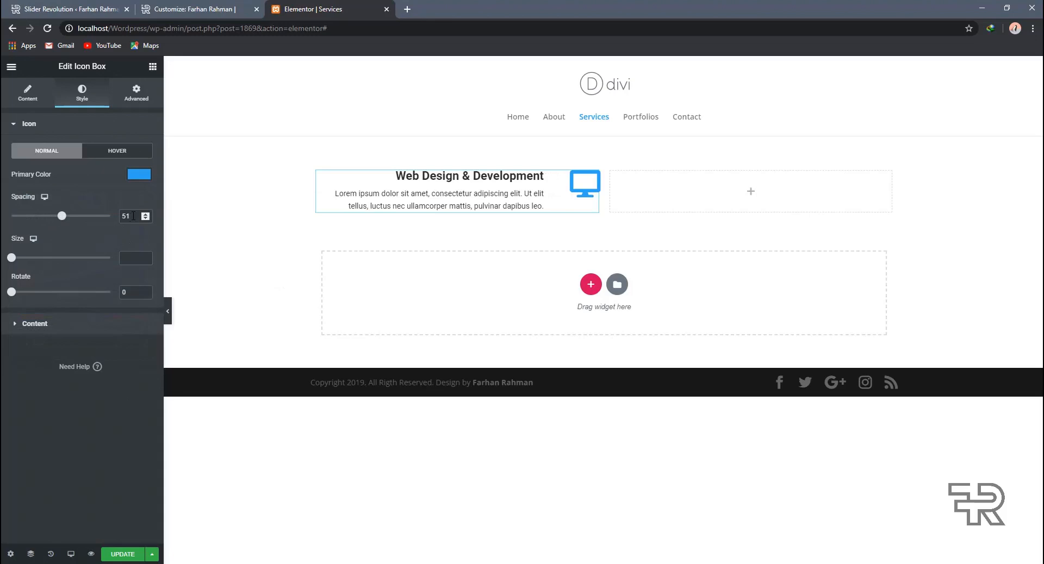
type("50")
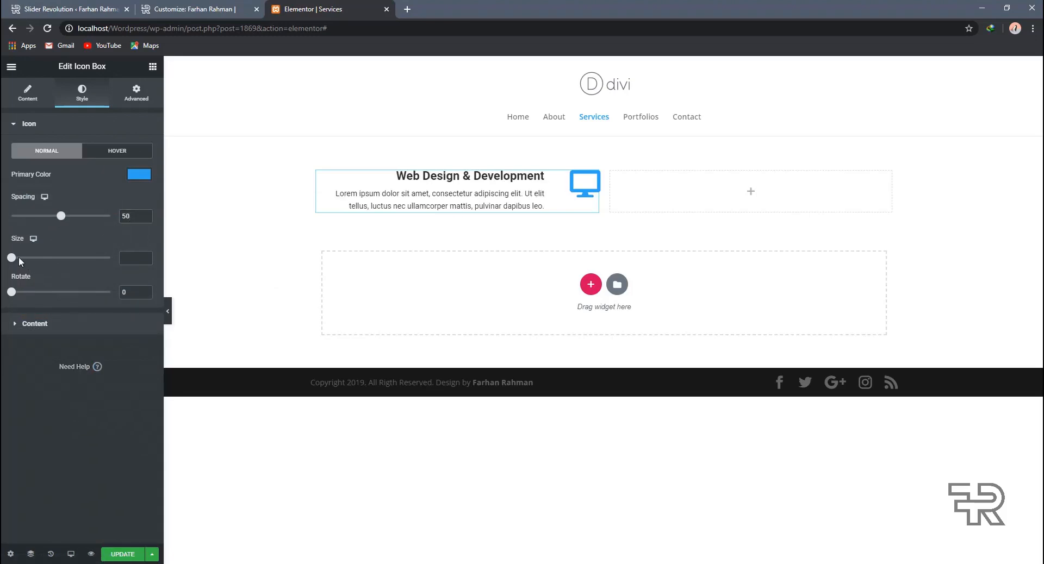
left_click(131, 265)
type("30")
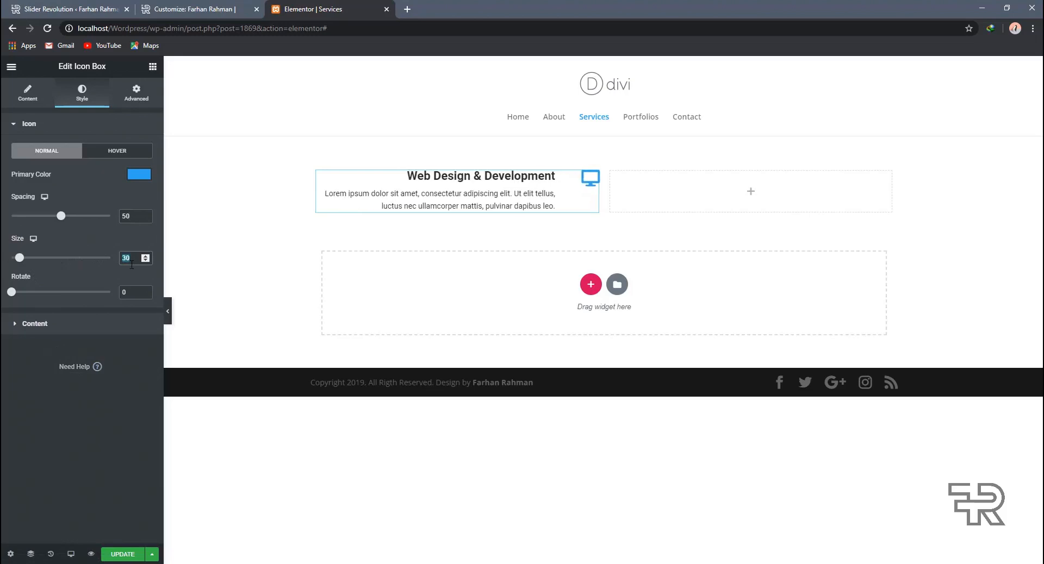
key("BackSpace")
key("BackSpace")
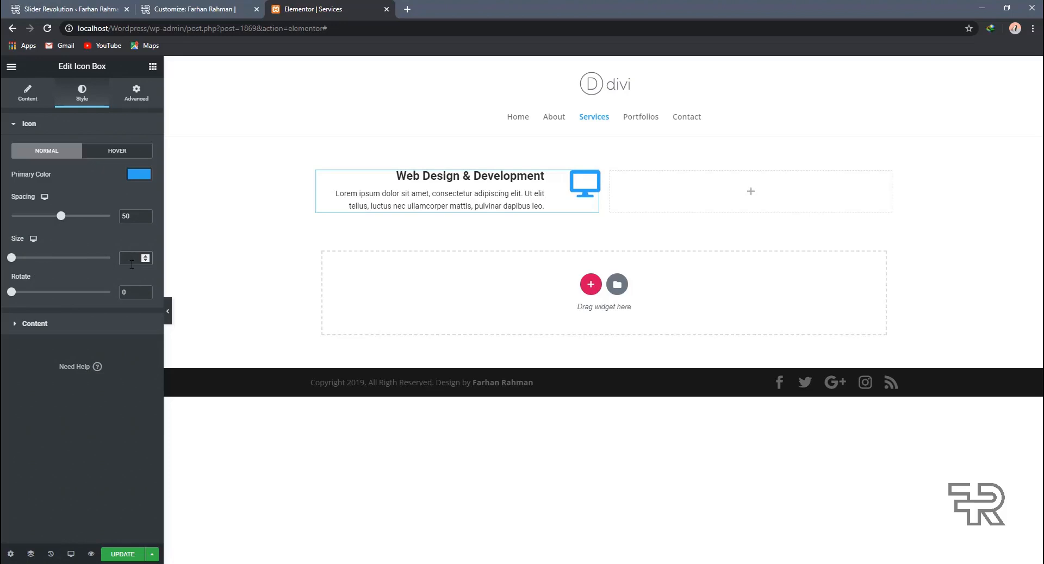
type("50")
type("60")
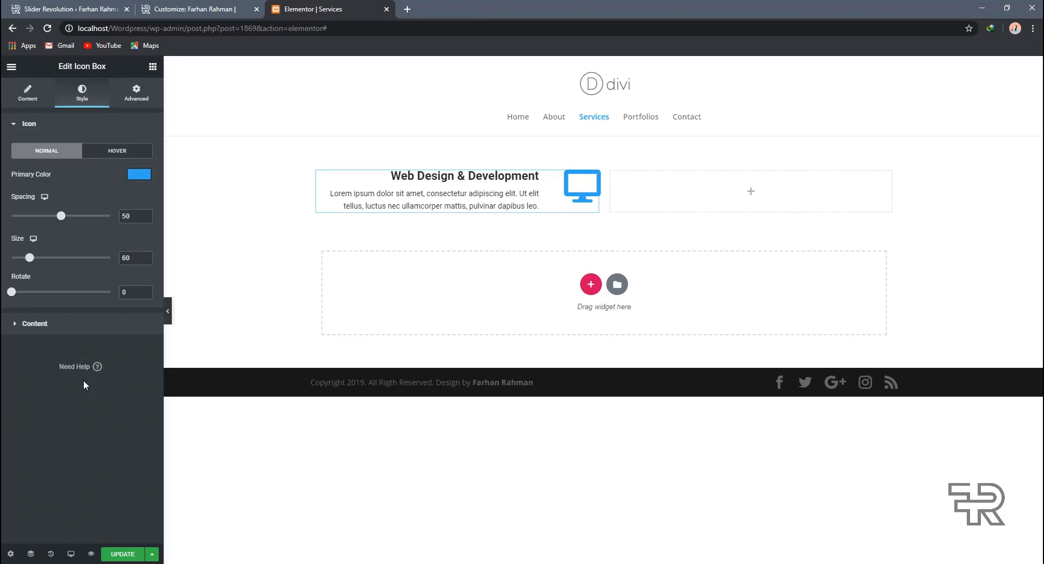
Set the vertical alignment of the icon box's content to Middle and leave the title spacing empty
left_click(17, 324)
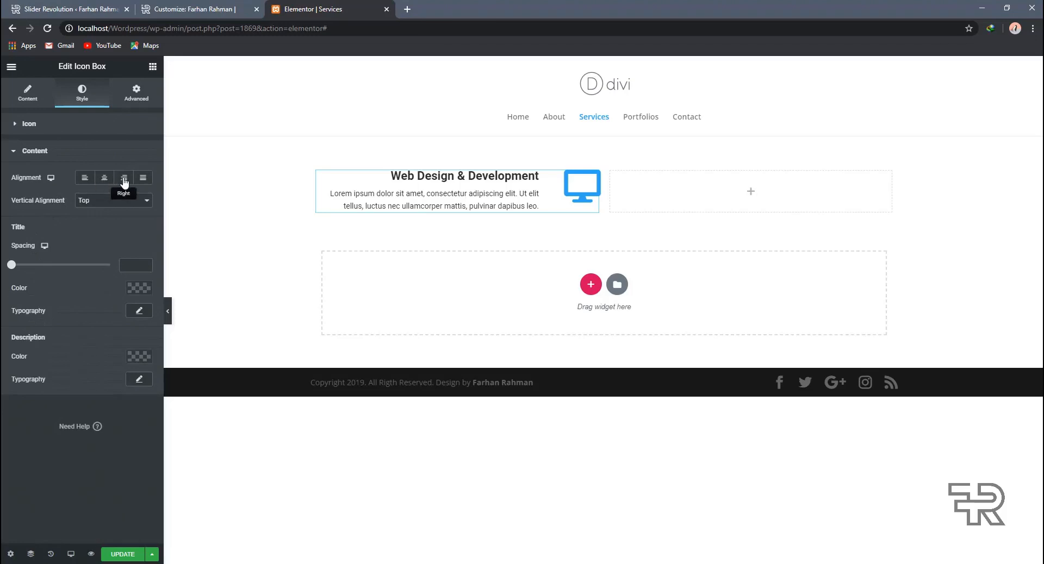
left_click(90, 202)
left_click(98, 221)
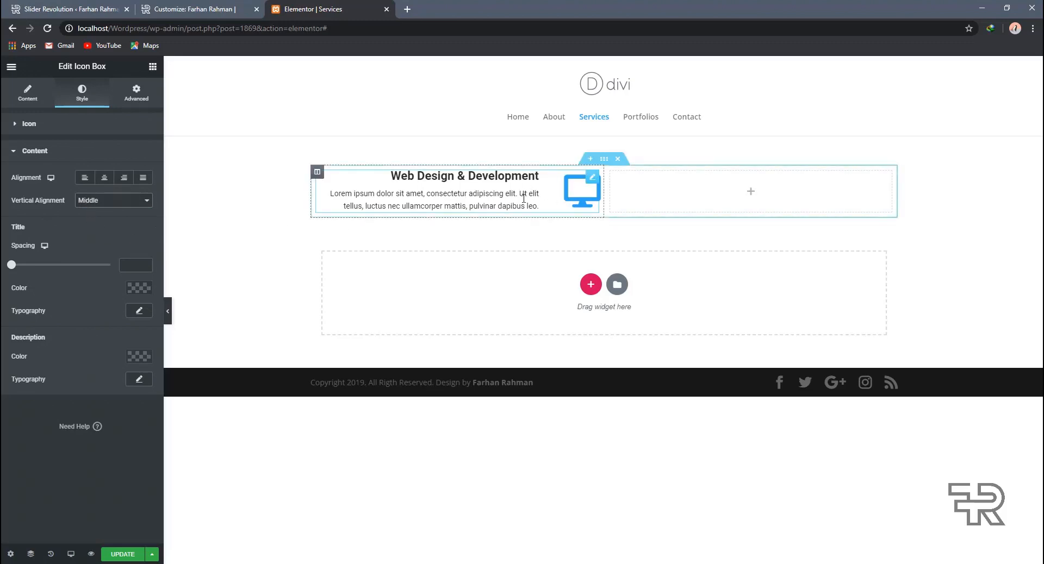
left_click(11, 265)
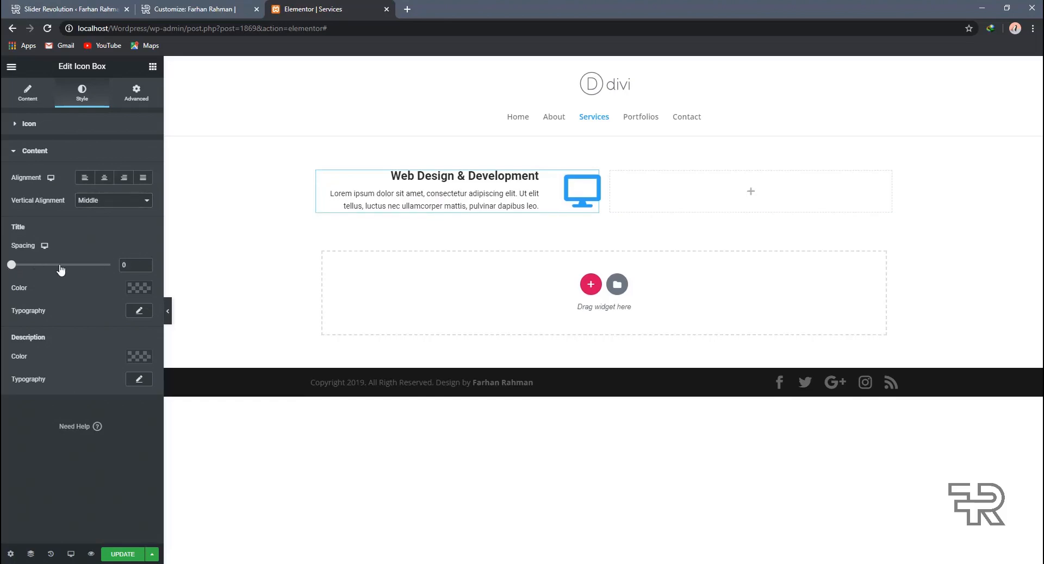
key("BackSpace")
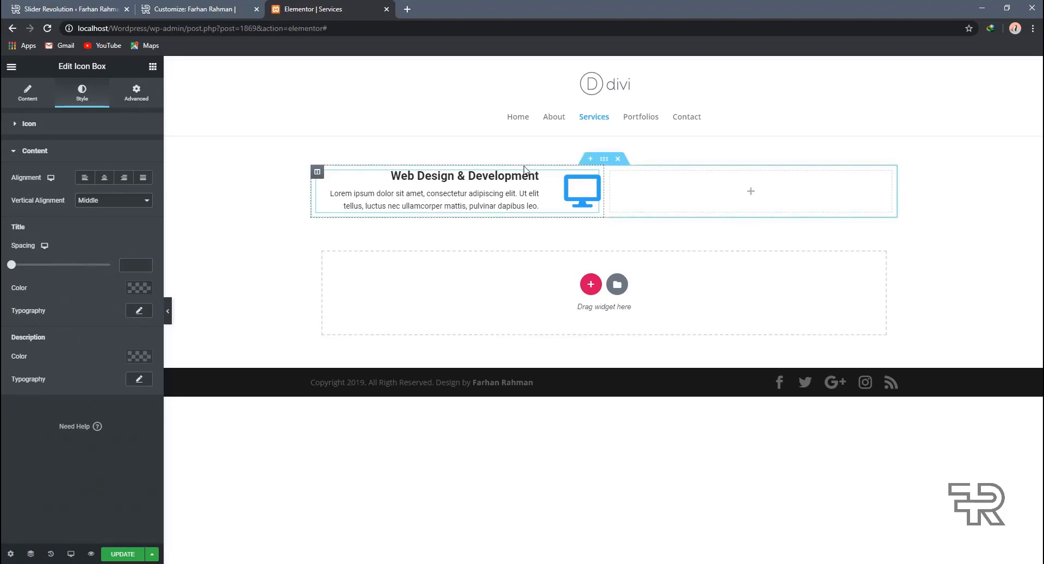
Duplicate the Web Design & Development icon box, move the copy into the empty right column and set its icon position to left
right_click(589, 180)
left_click(633, 211)
left_click_drag(590, 229, 729, 193)
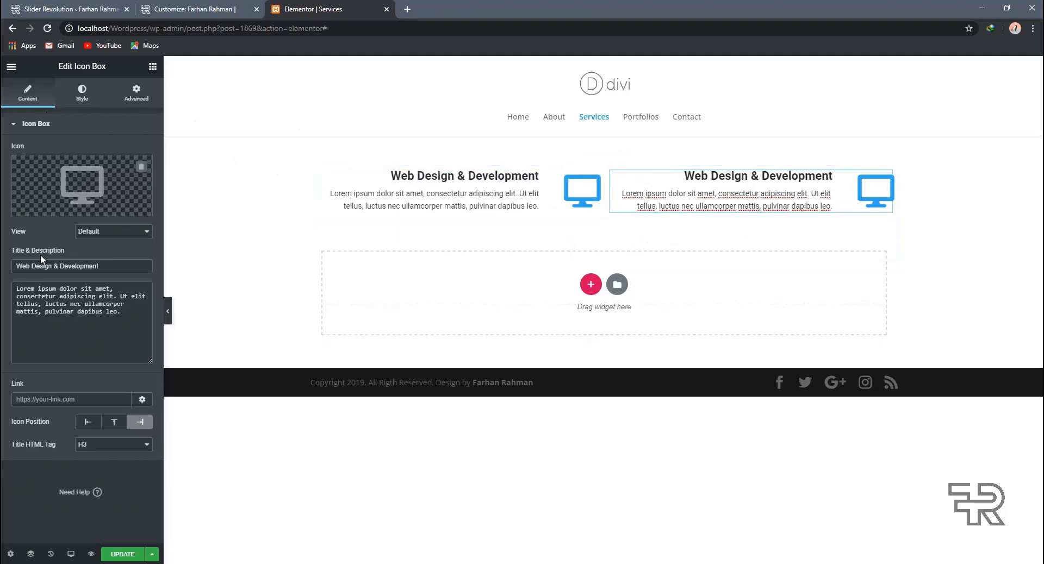
left_click(87, 421)
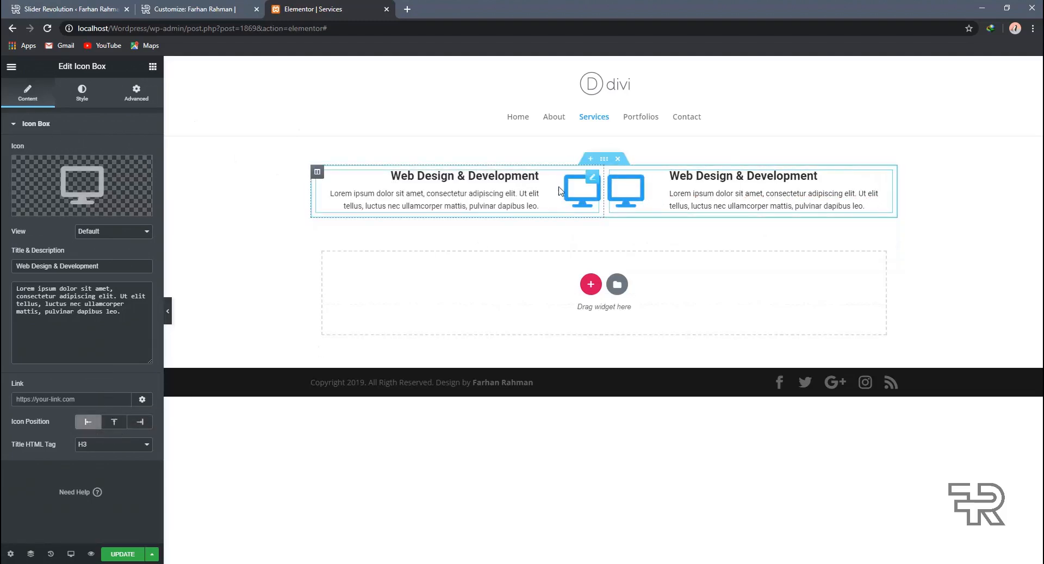
Unlink the margin values of the left column's icon box and set its right margin to 30 px
left_click(131, 93)
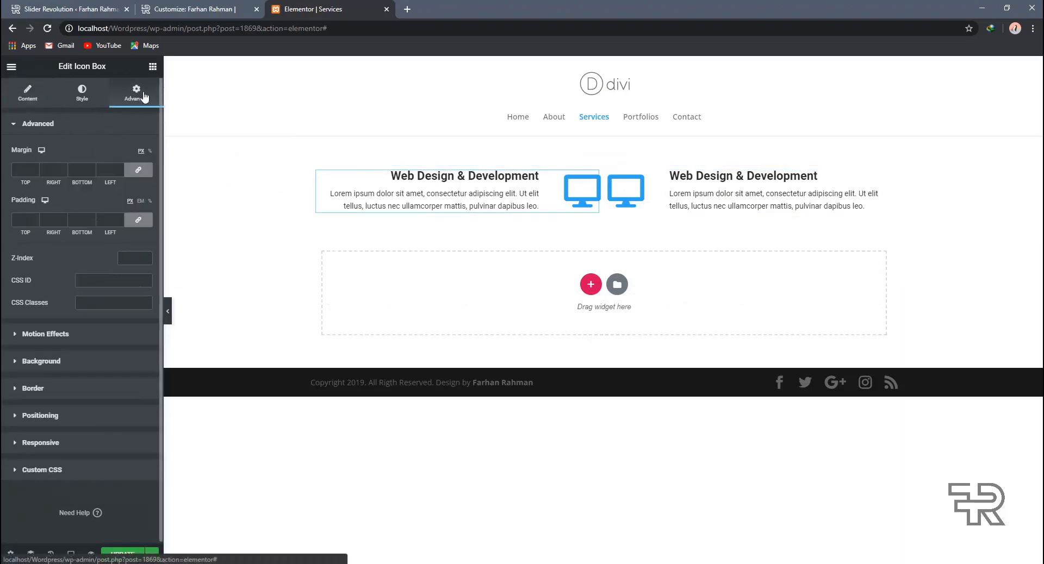
left_click(138, 173)
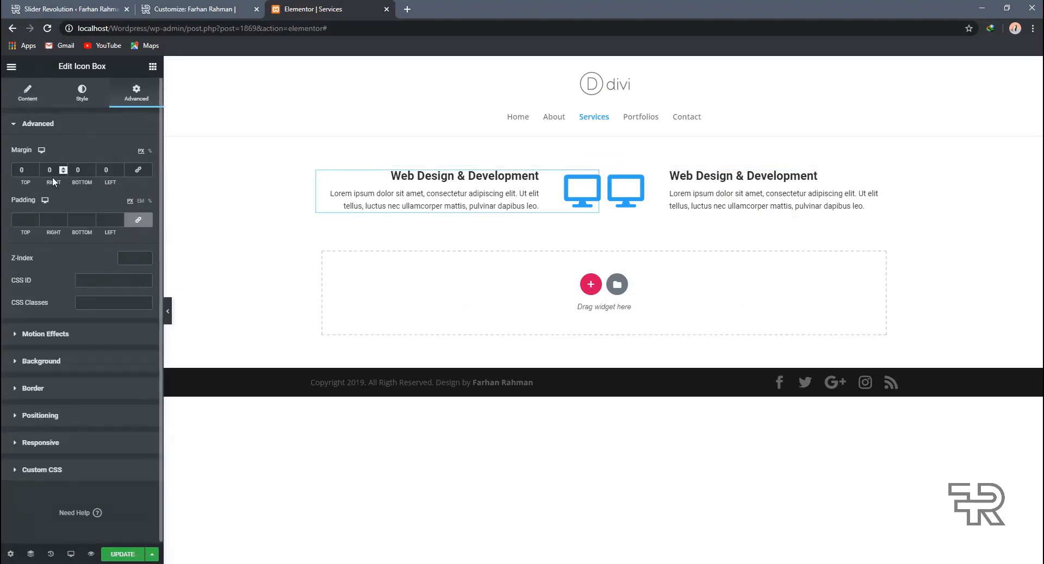
left_click(144, 174)
left_click(132, 174)
double_click(50, 170)
type("4")
type("939")
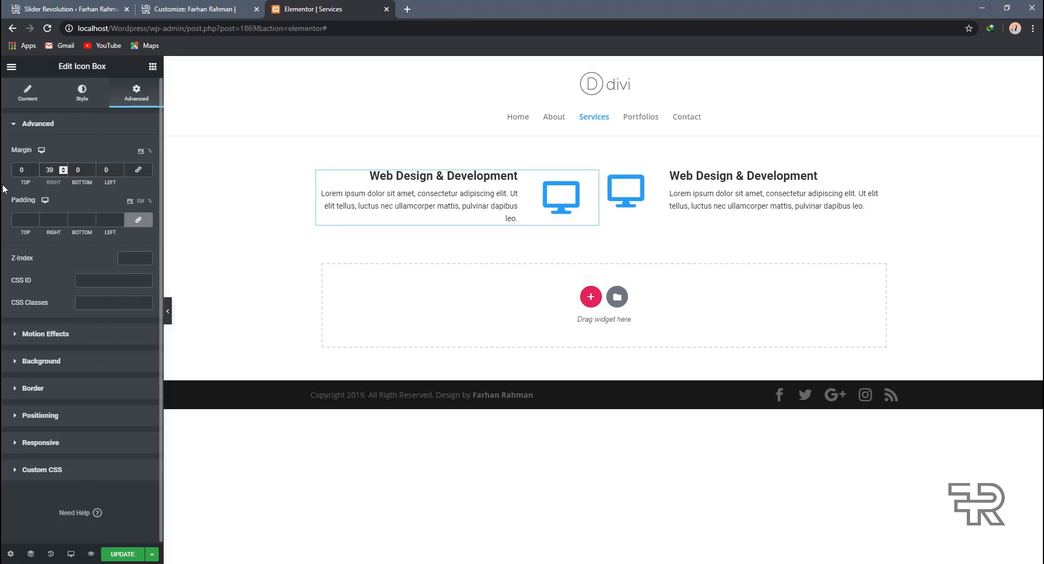
key("BackSpace")
type("0")
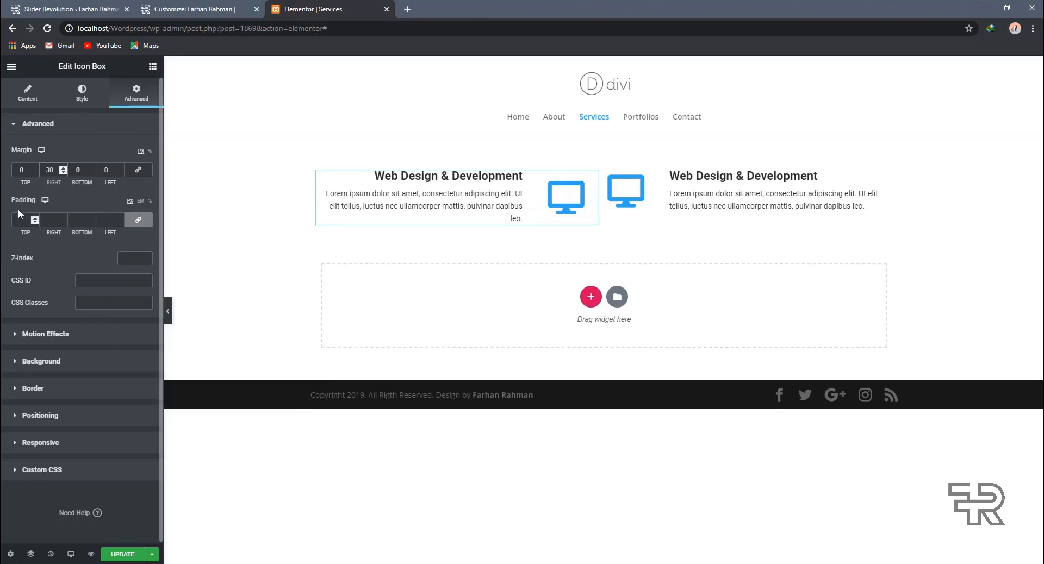
Shorten the left icon box's description by deleting its last words, "dapibus leo."
left_click(478, 209)
left_click_drag(509, 218, 517, 218)
key("Delete")
key("Delete")
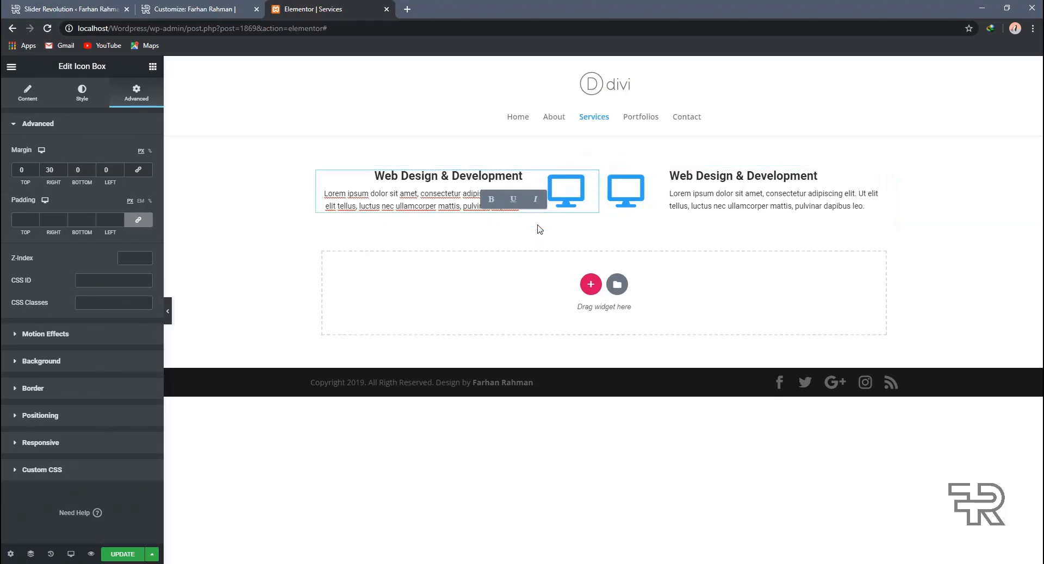
key("BackSpace")
key("BackSpace")
key("BackSpace")
key("BackSpace")
key("BackSpace")
key("BackSpace")
key("BackSpace")
key("BackSpace")
key("BackSpace")
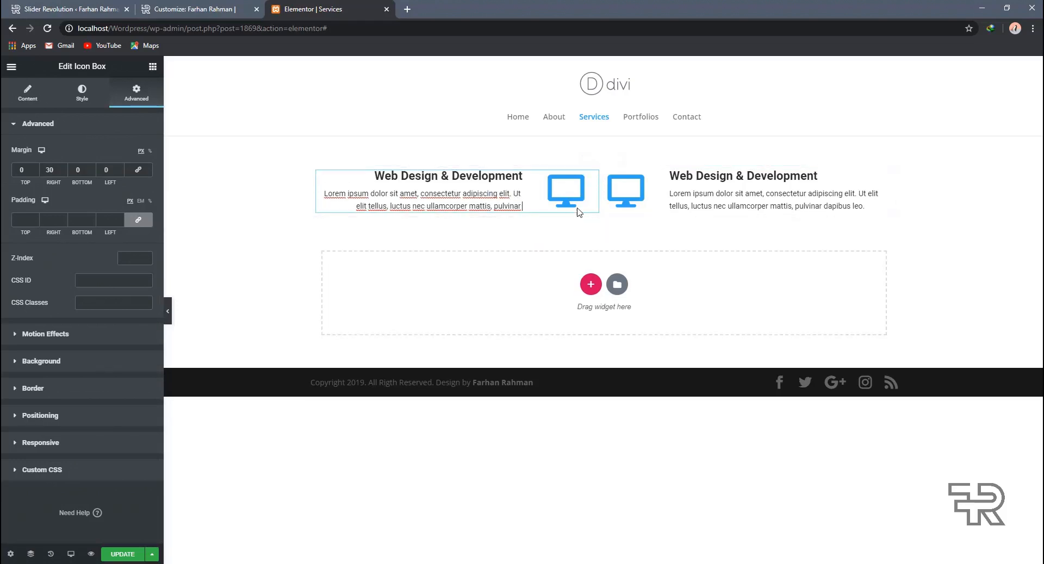
Replace the right icon box's description with the left box's shortened text and set its left margin to 30 px
triple_click(490, 205)
left_click(732, 196)
triple_click(57, 299)
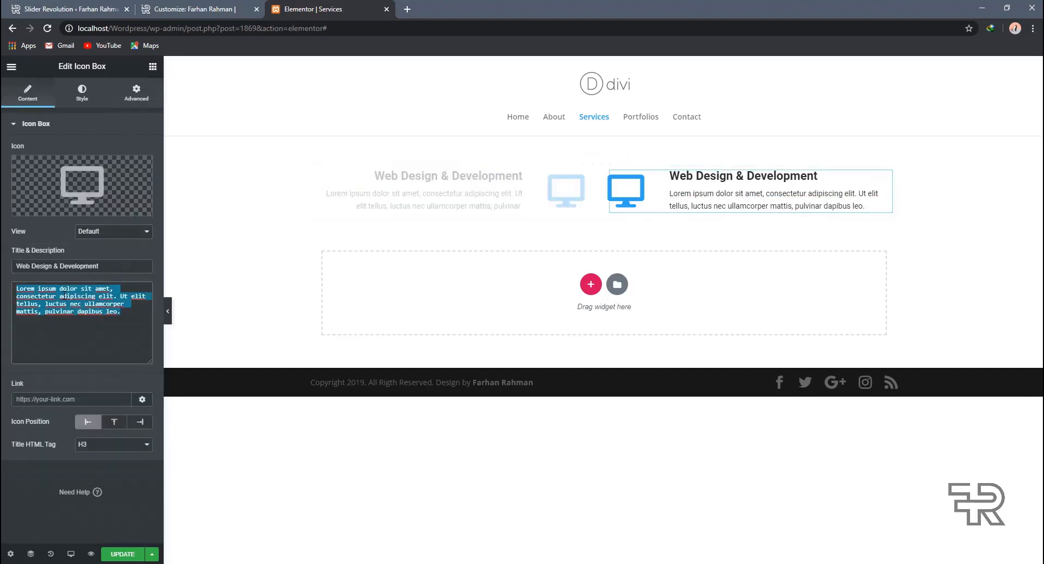
key("ctrl+v")
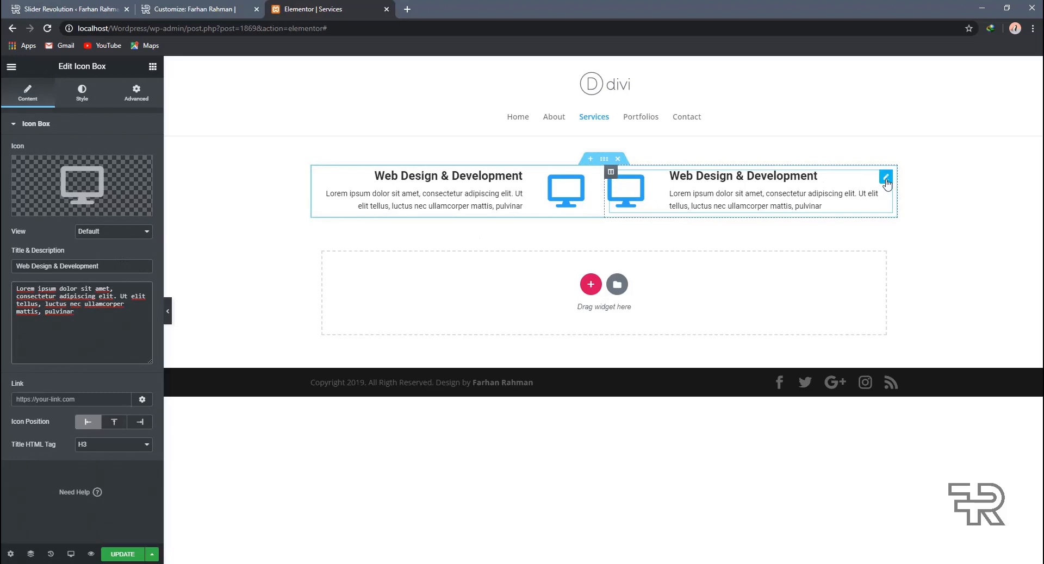
left_click(135, 92)
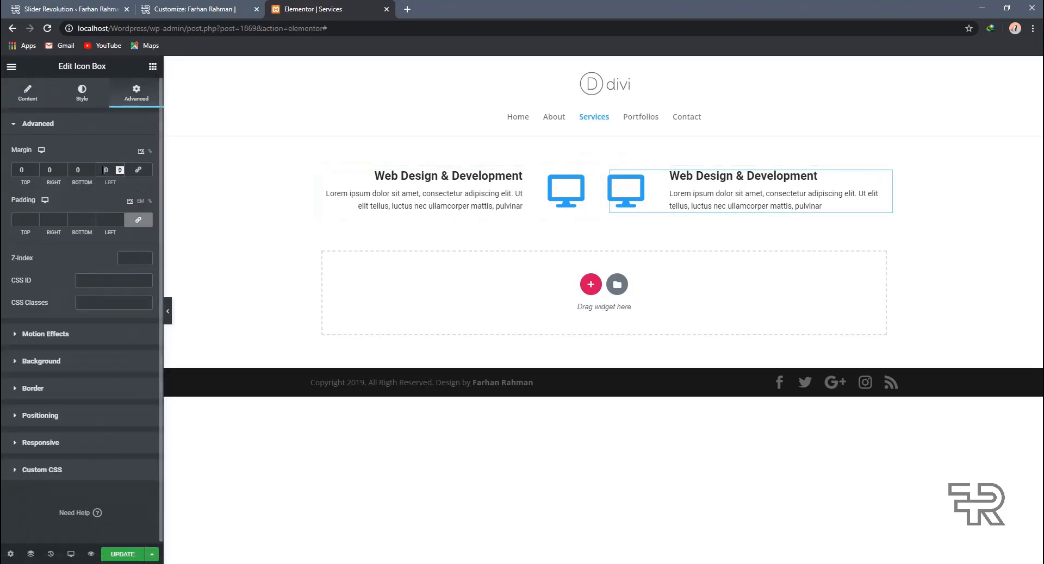
type("30")
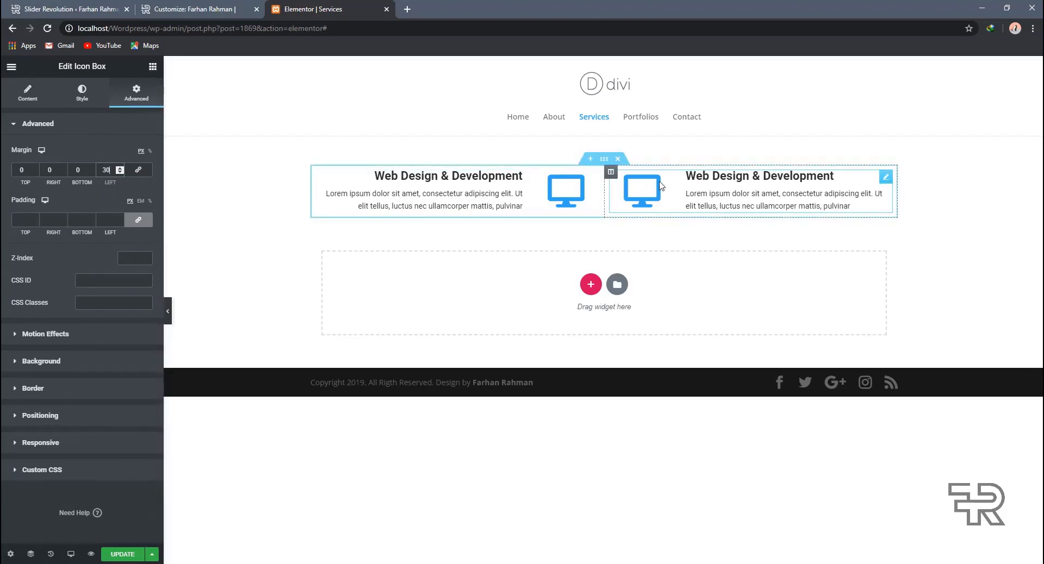
Filter the icon library by "wor" and replace the right icon box's monitor with the WordPress logo icon
left_click(31, 98)
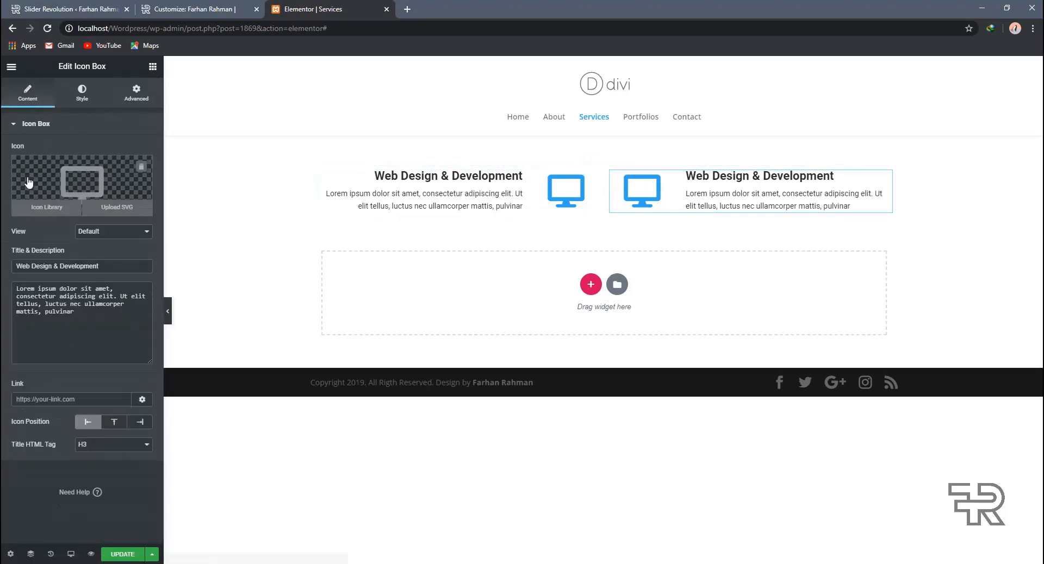
left_click(46, 204)
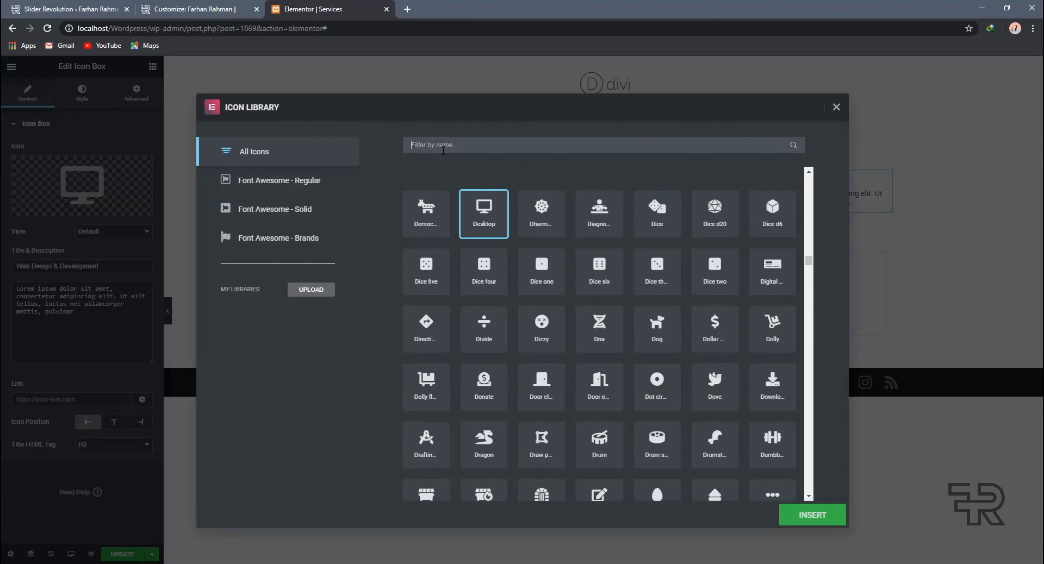
type("wor")
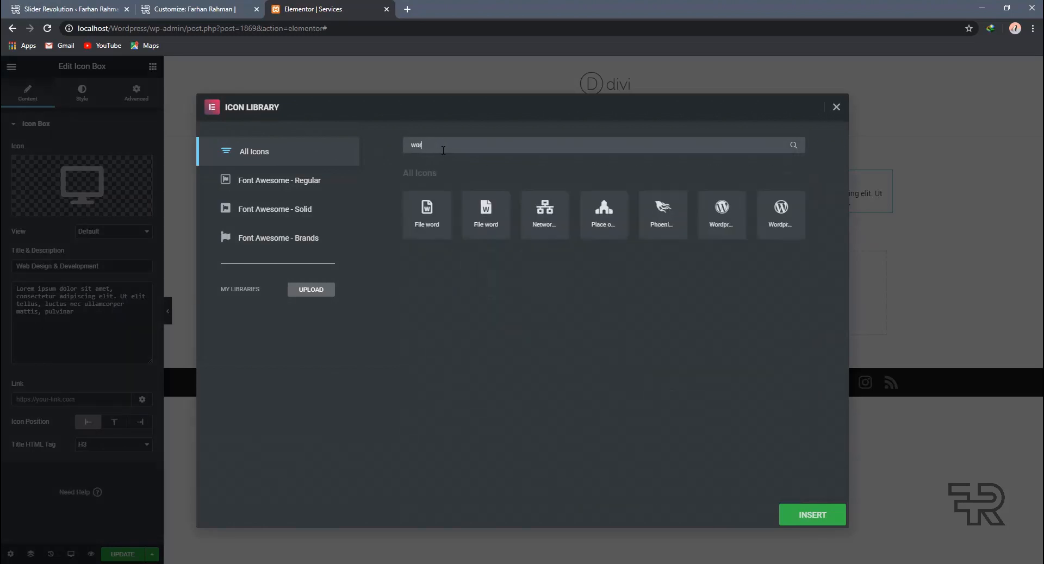
left_click(762, 195)
left_click(819, 517)
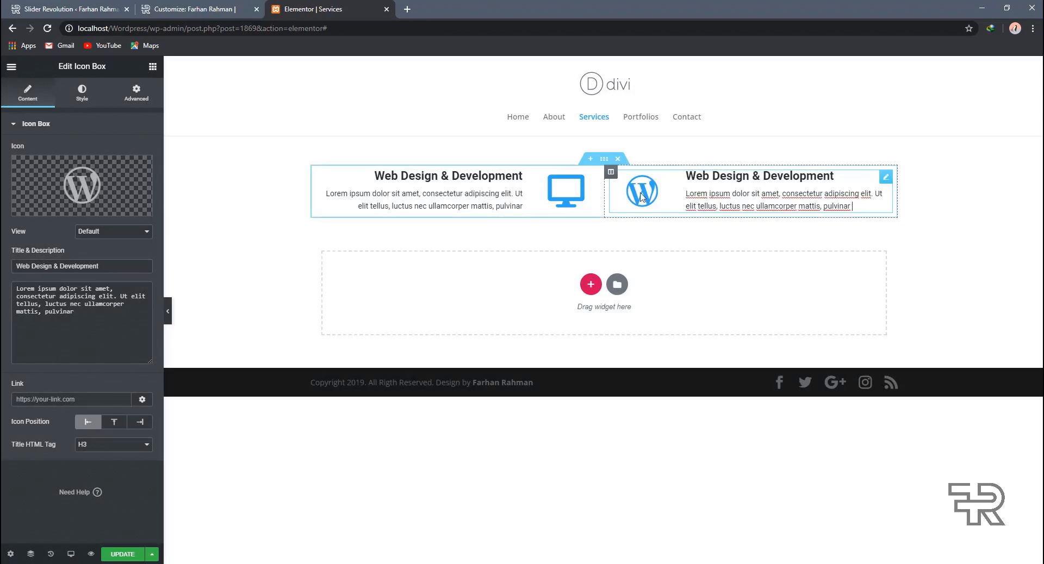
Change the right icon box's title to "WordPress Theme Customization"
key("ctrl+a")
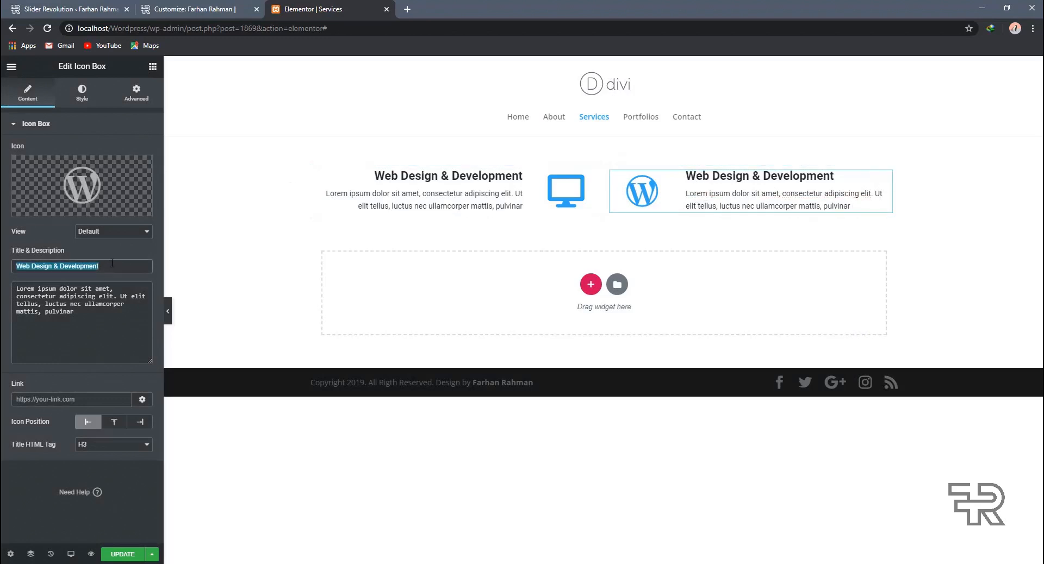
type("WordpRess")
key("ctrl+a")
type("W")
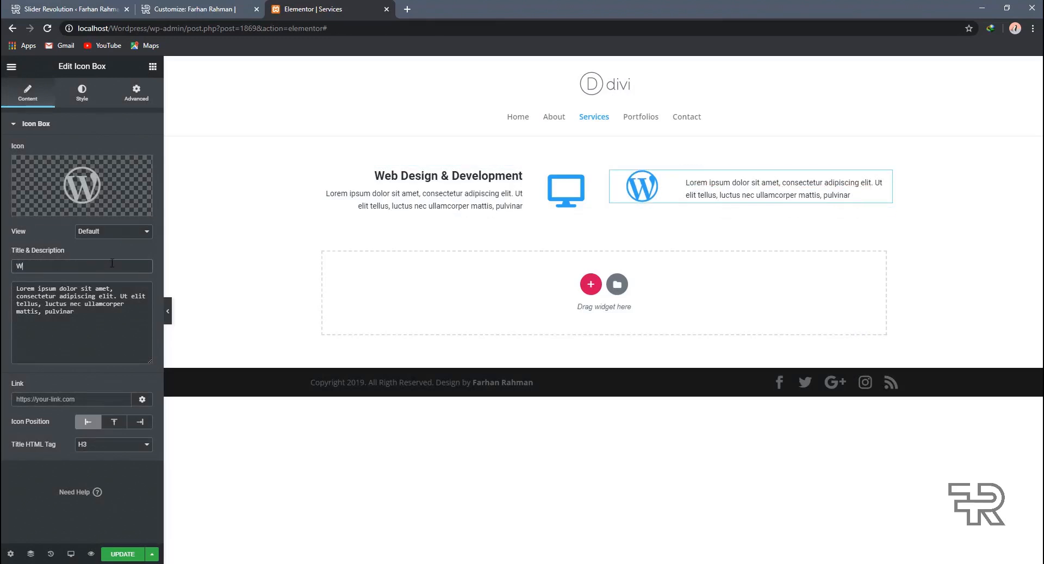
type("rrdPress ")
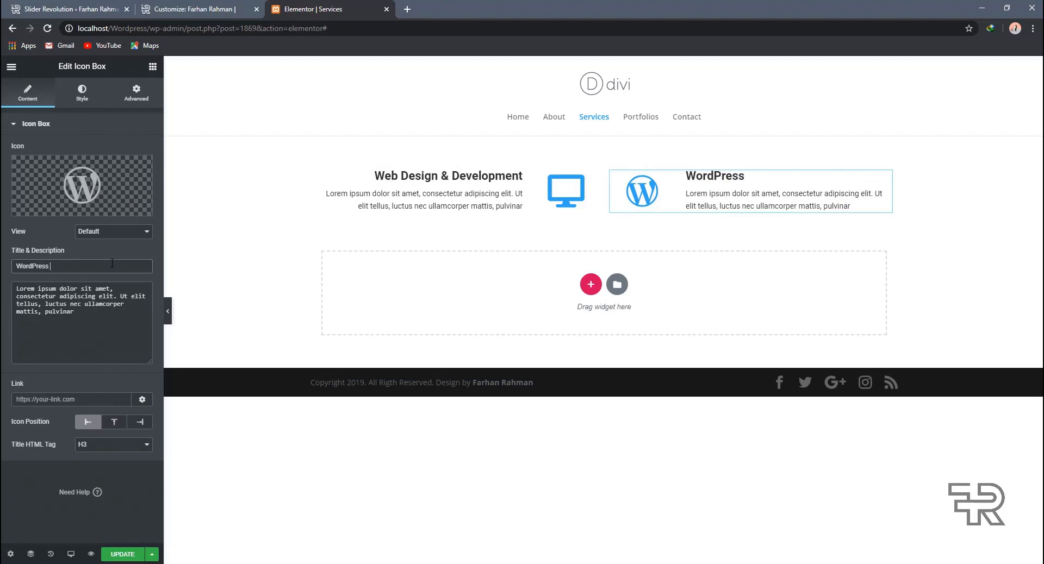
type("Theme Customization")
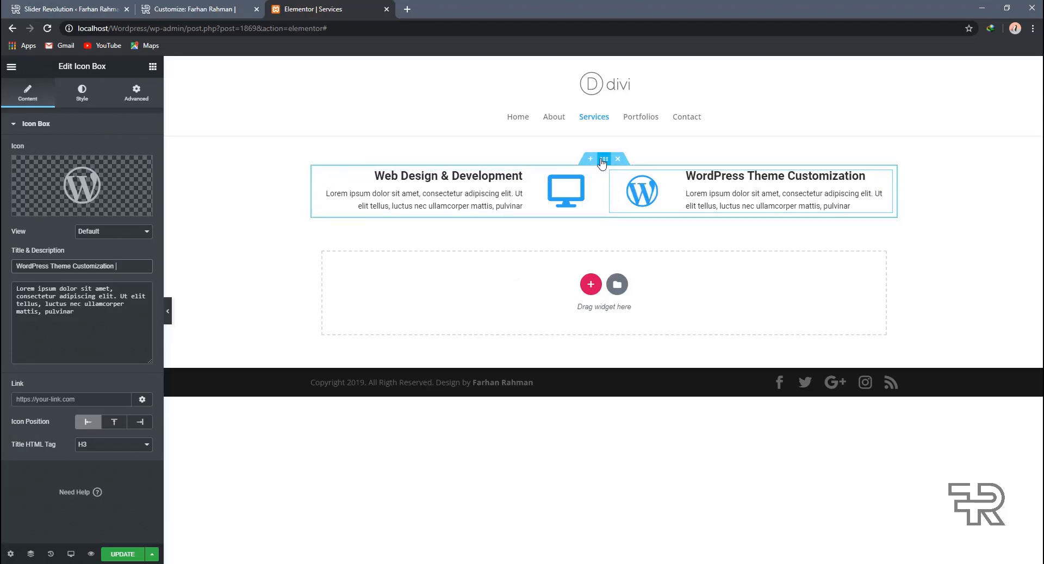
right_click(613, 179)
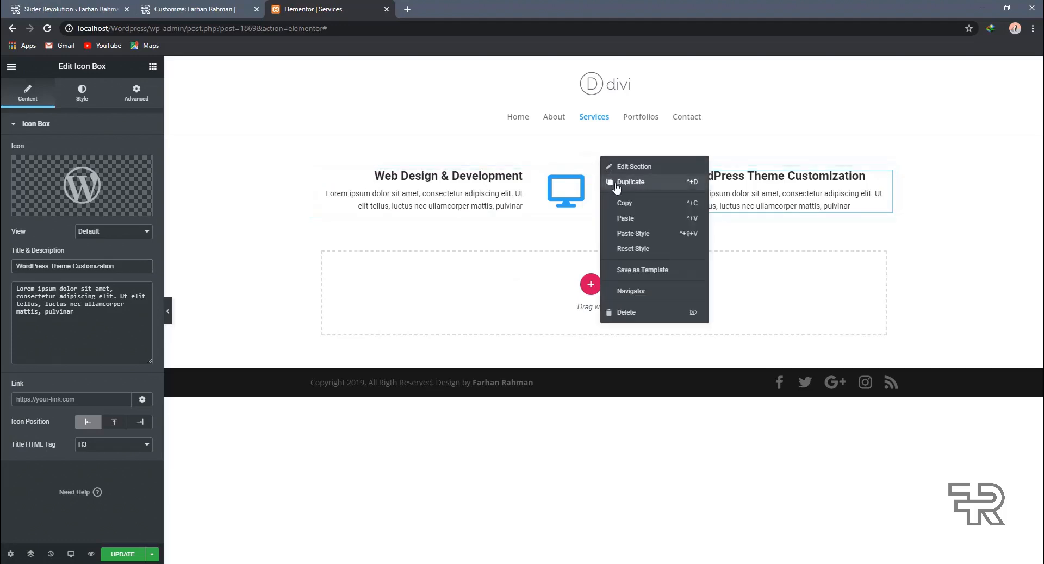
left_click(526, 202)
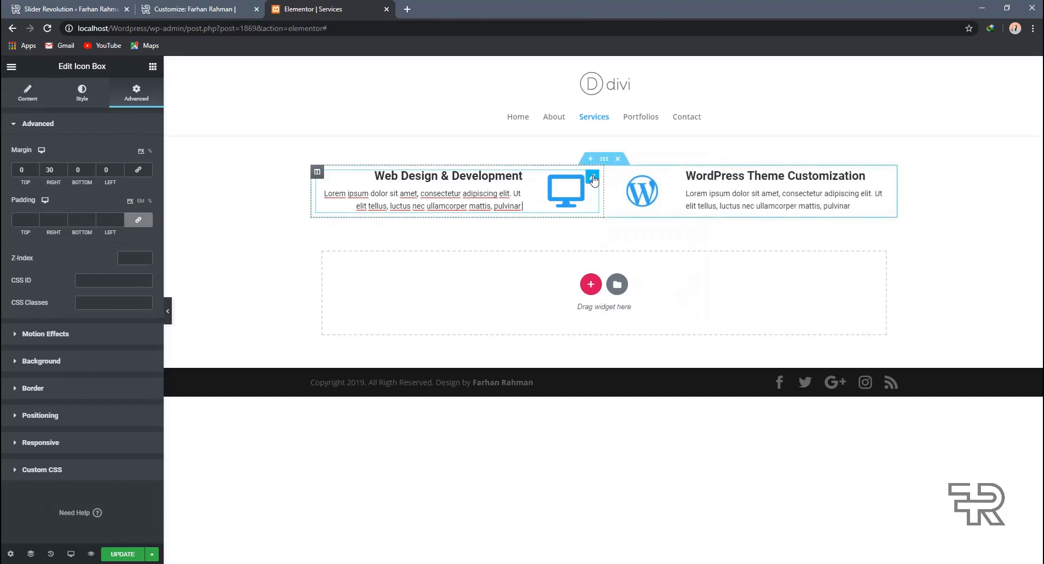
right_click(592, 177)
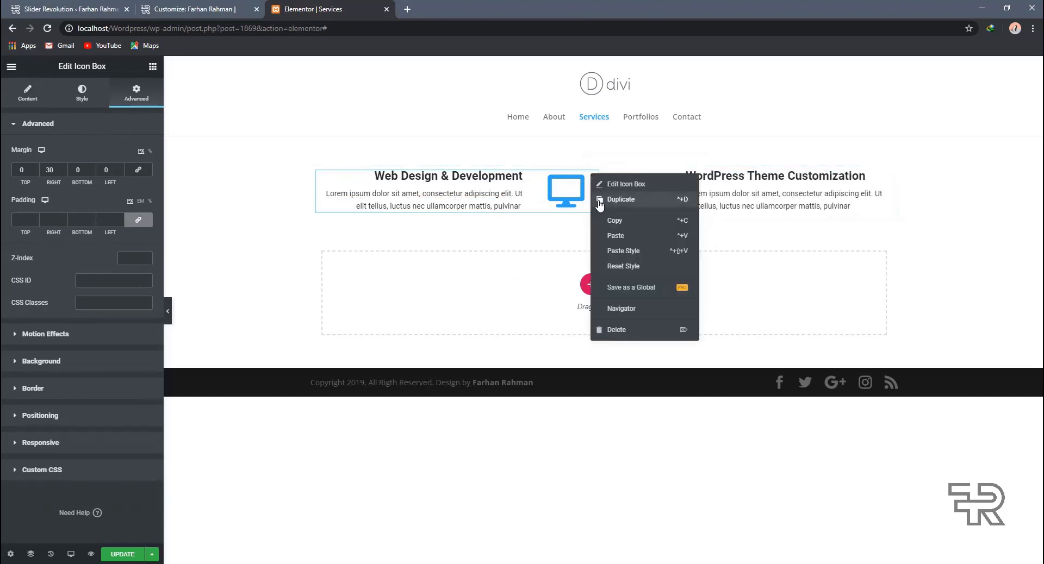
left_click(600, 201)
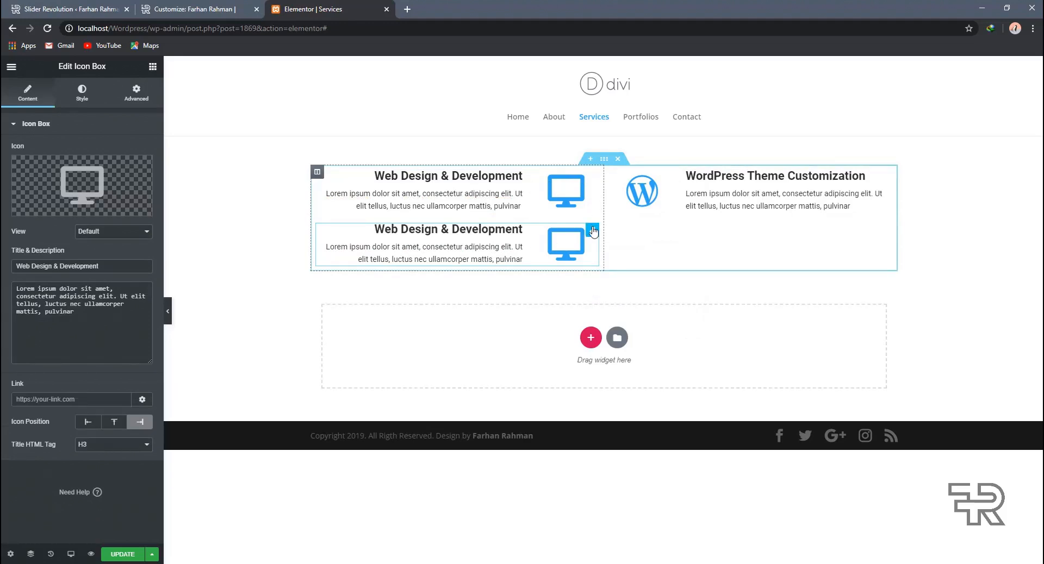
right_click(591, 227)
left_click(619, 383)
Set the bottom margin of the Web Design & Development icon box to 30 px
left_click(592, 180)
left_click(136, 91)
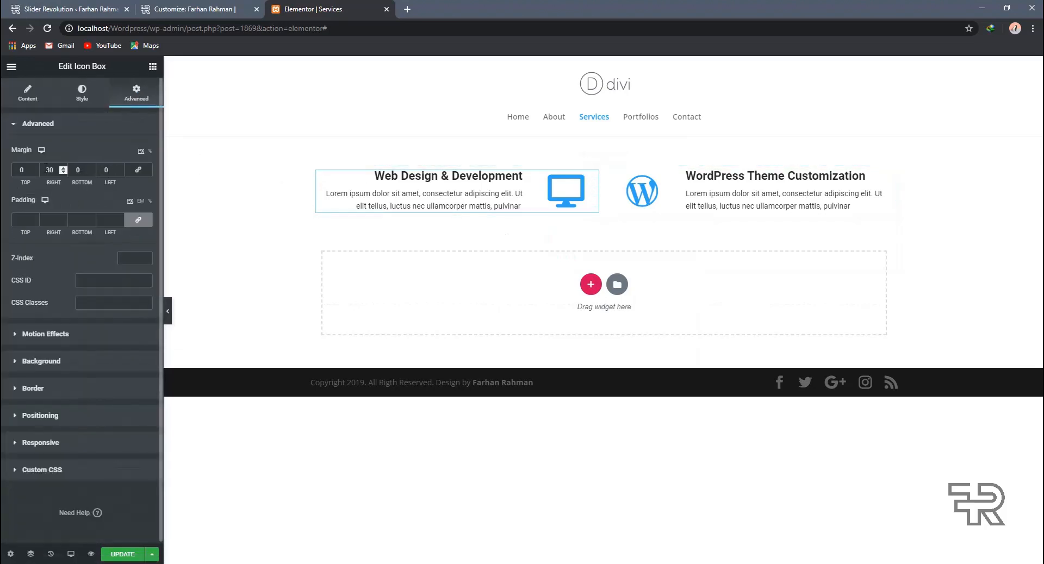
double_click(72, 165)
type("30")
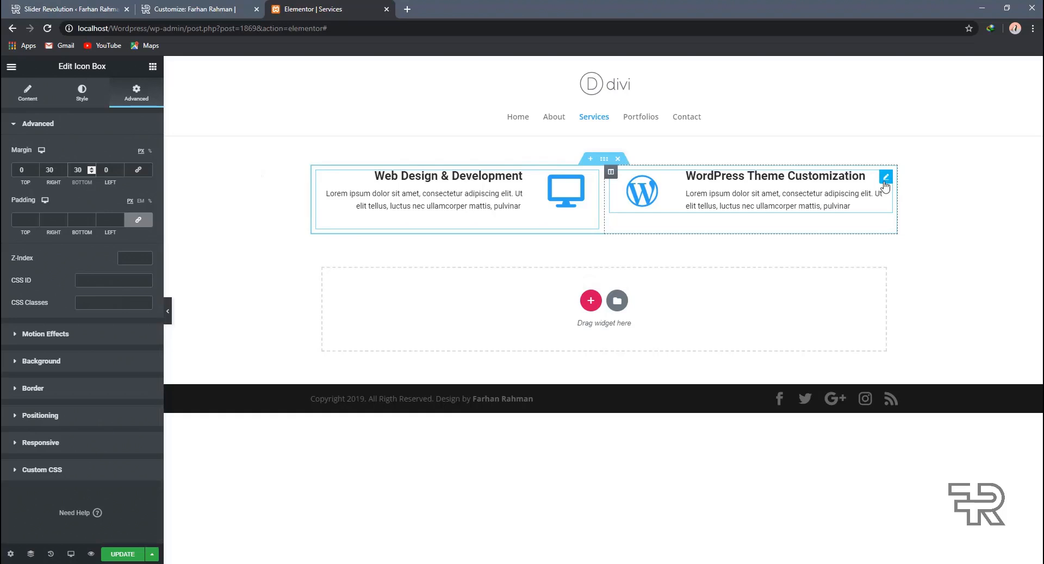
Set the bottom margin of the WordPress Theme Customization icon box to 30 px
left_click(885, 178)
left_click(136, 92)
double_click(78, 171)
type("30")
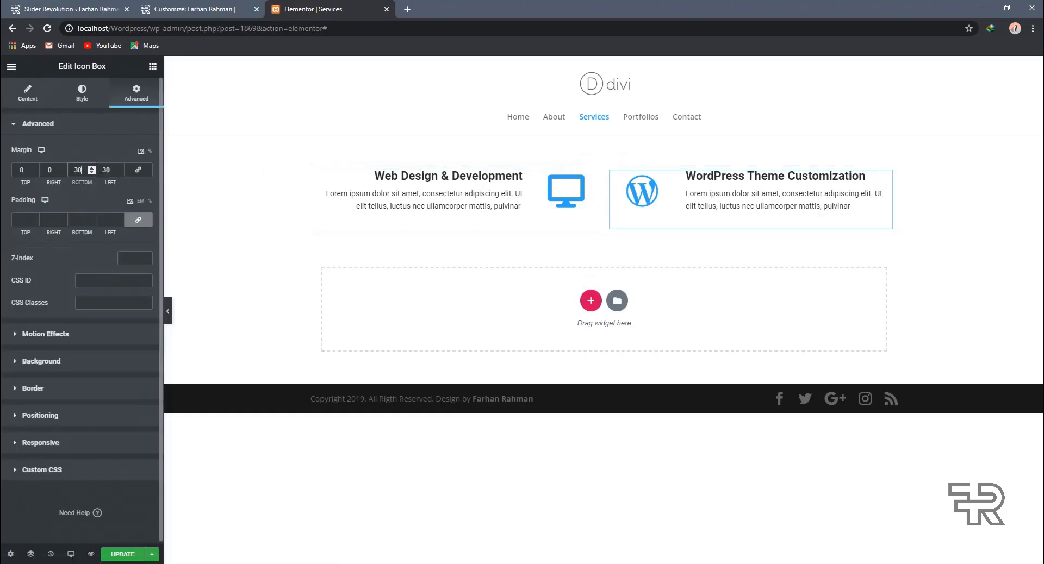
Duplicate the Web Design & Development icon box and replace the copy's icon with Html5, filtering the icon library by "html"
right_click(588, 179)
left_click(618, 202)
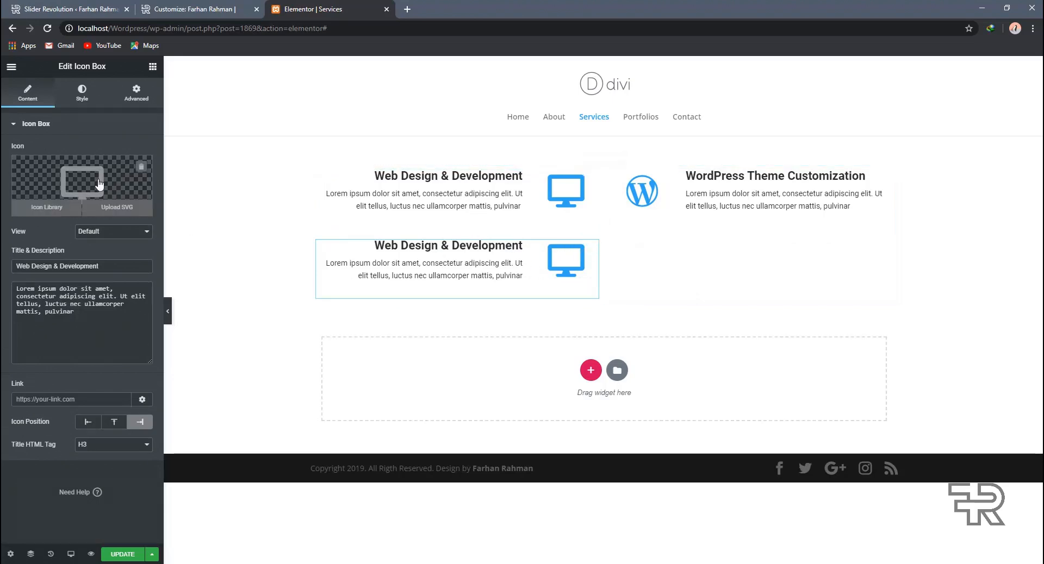
left_click(129, 173)
left_click(526, 142)
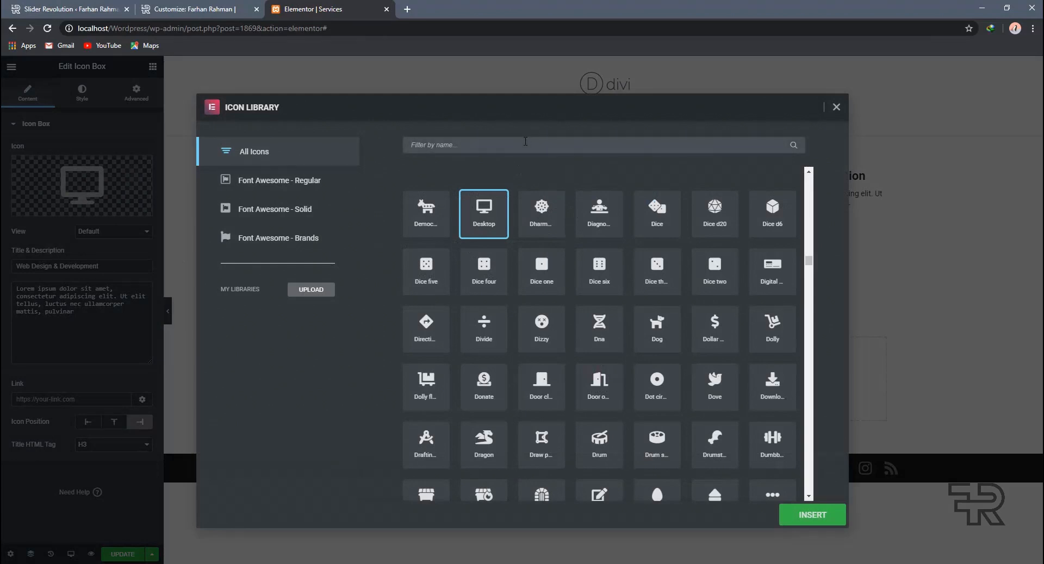
type("html")
left_click(430, 214)
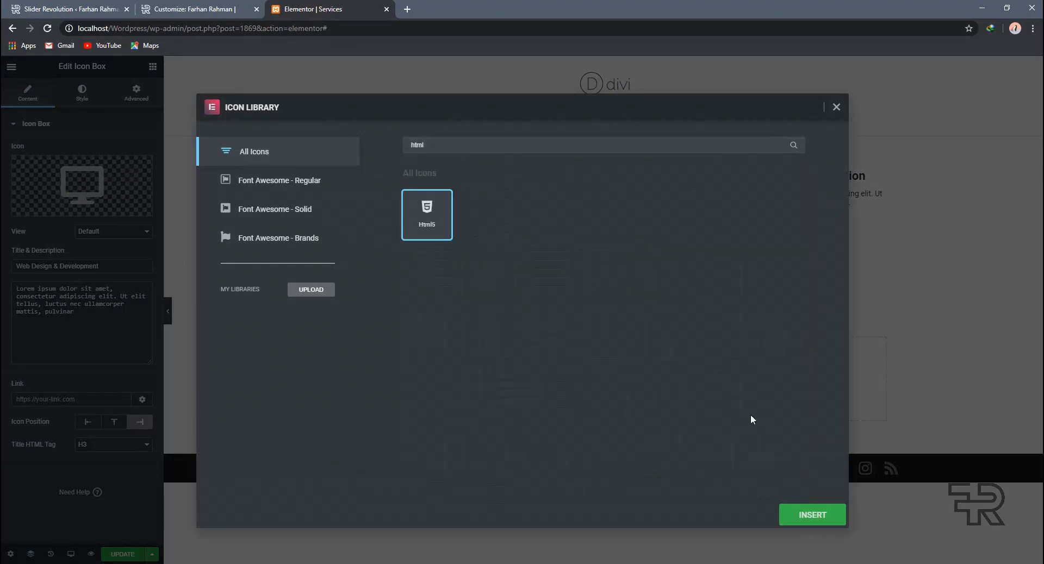
left_click(805, 514)
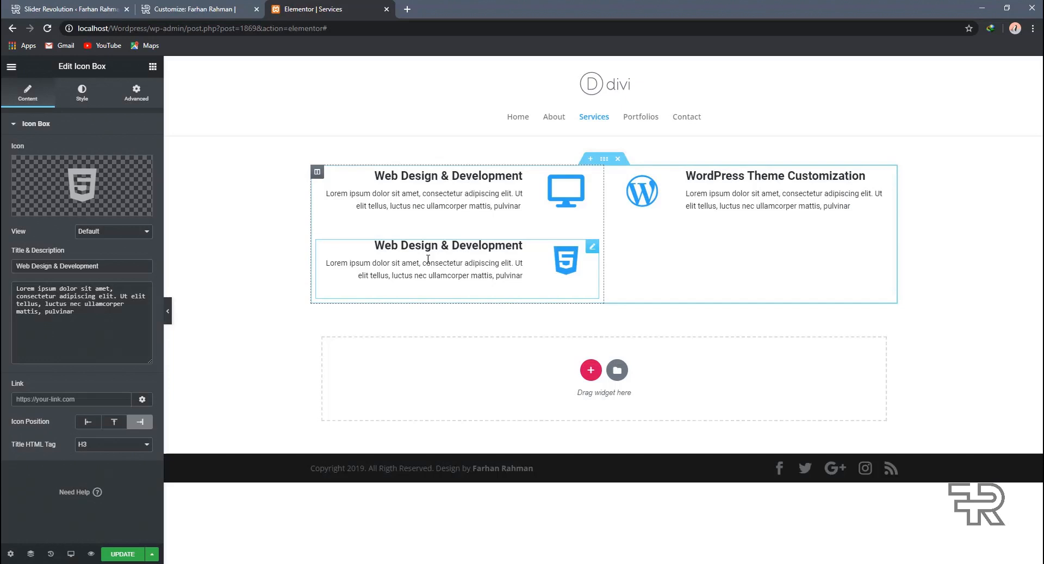
Replace the desktop icon of the original Web Design & Development box with the Php icon, filtering the library by "php"
left_click(445, 208)
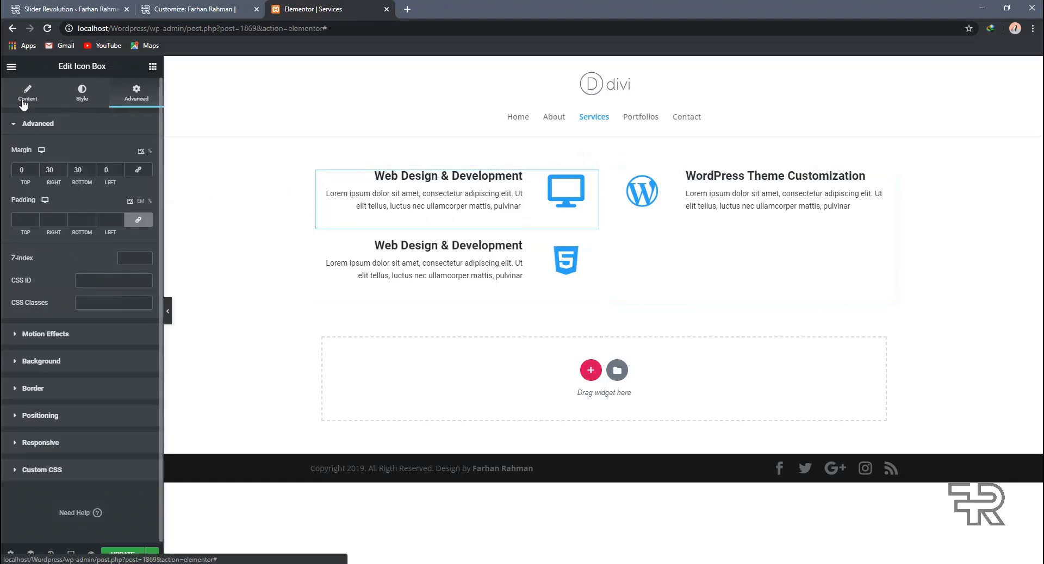
left_click(577, 205)
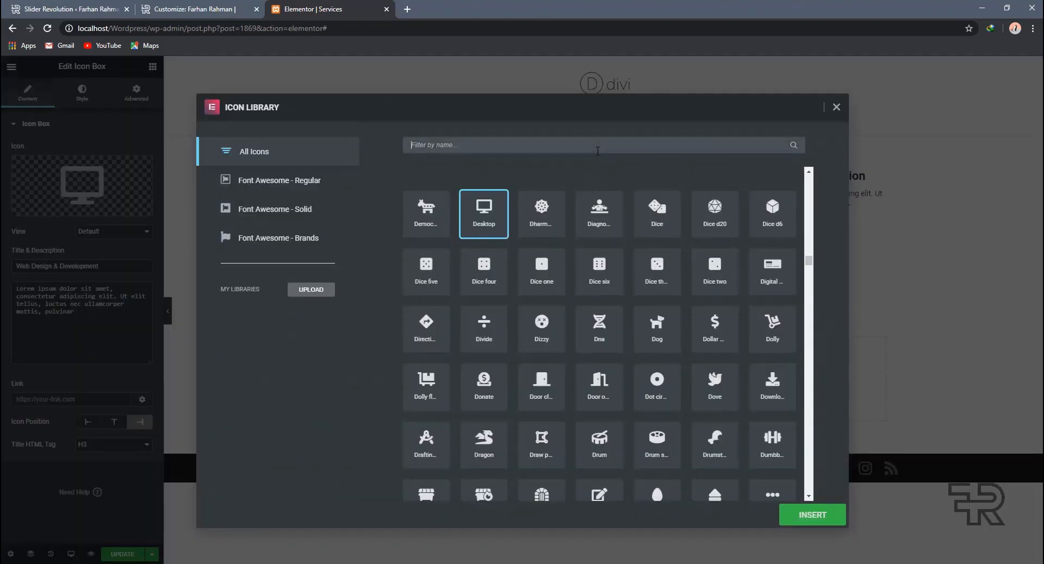
type("php")
left_click(427, 215)
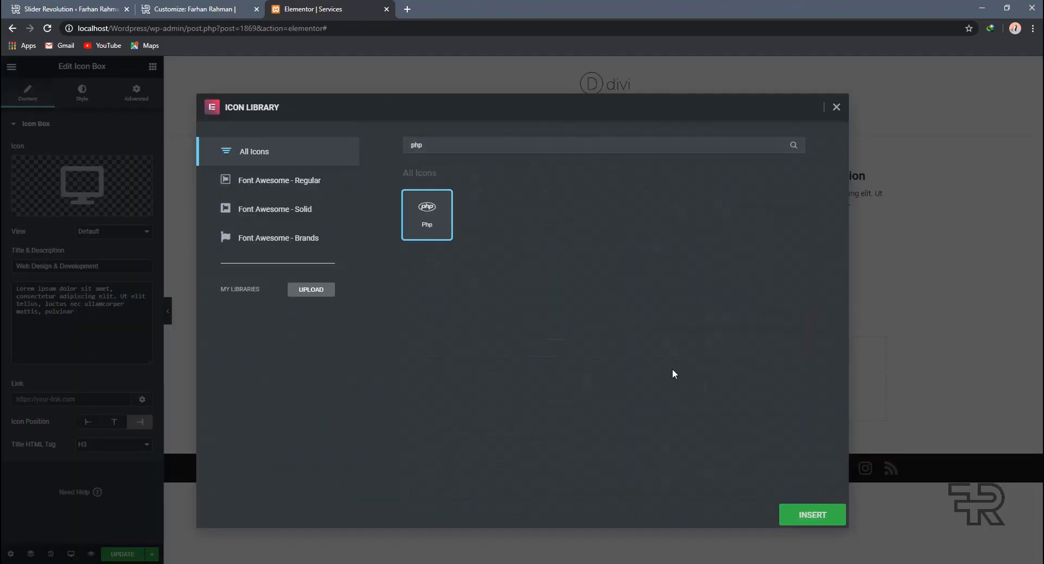
left_click(826, 514)
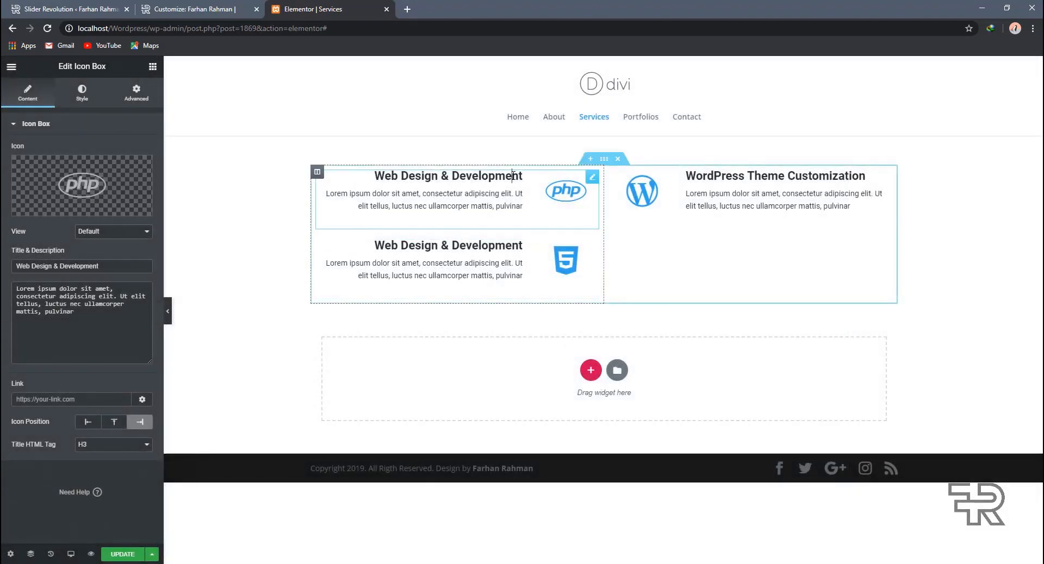
Shorten the title of the icon box with the PHP icon to "Web Development"
key("BackSpace")
key("BackSpace")
key("BackSpace")
key("BackSpace")
key("BackSpace")
key("BackSpace")
key("BackSpace")
key("BackSpace")
key("BackSpace")
key("BackSpace")
key("BackSpace")
key("BackSpace")
key("BackSpace")
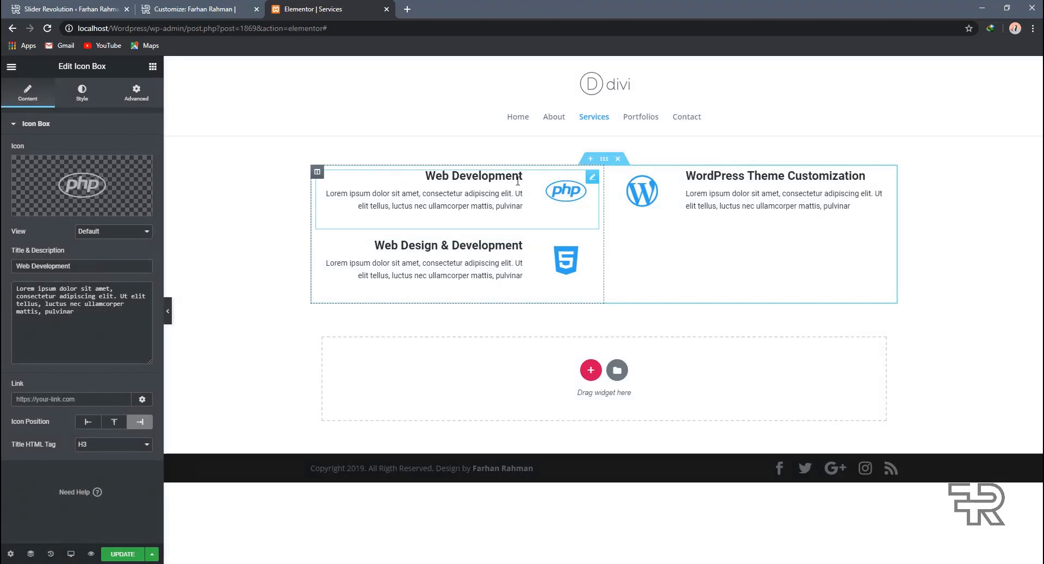
Shorten the title of the icon box with the HTML5 icon to "Web Design"
left_click(456, 250)
key("BackSpace")
key("BackSpace")
key("ctrl+Delete")
key("BackSpace")
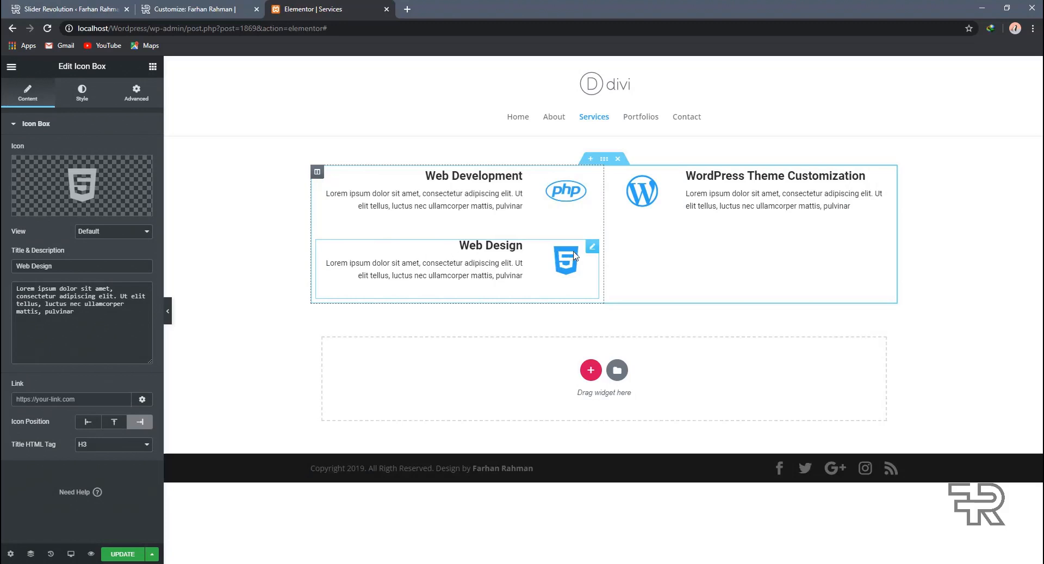
Duplicate the WordPress Theme Customization icon box and replace the copy's icon with Adobe, filtering the icon library by "adobe"
right_click(886, 176)
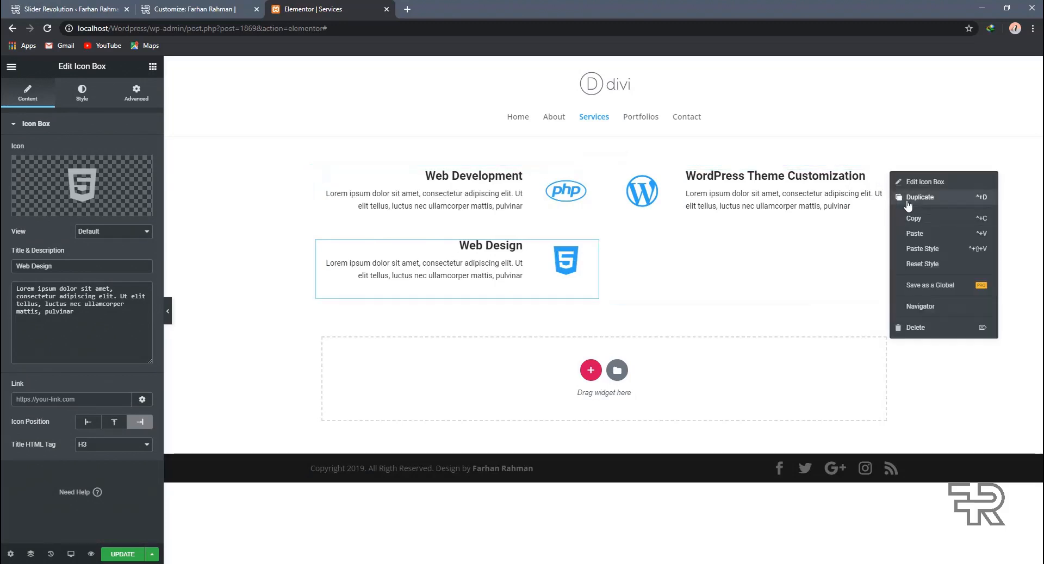
left_click(918, 198)
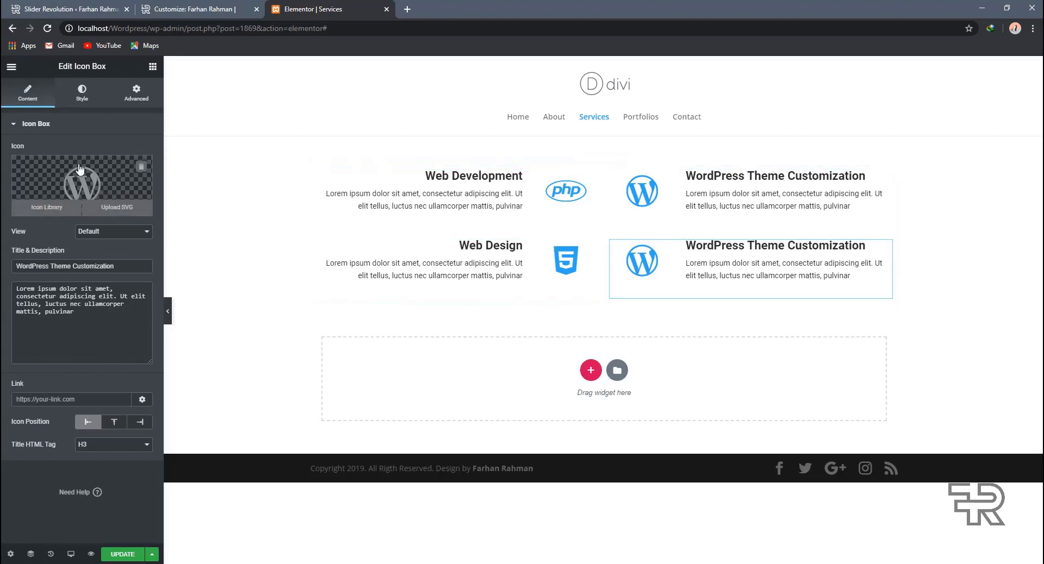
left_click(80, 182)
scroll(503, 227, "up", 2)
left_click(504, 145)
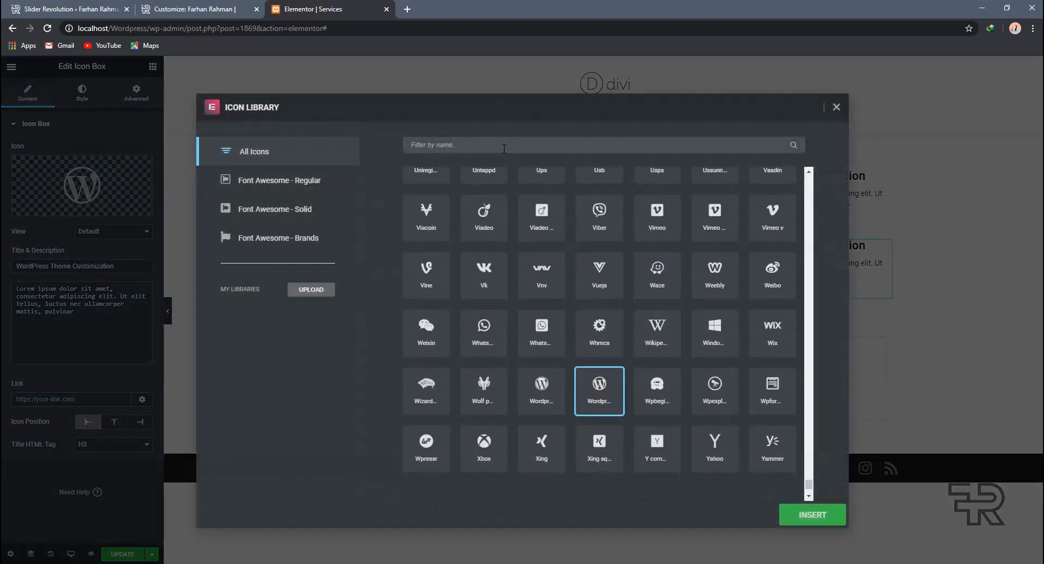
type("ho")
key("BackSpace")
key("BackSpace")
type("adobe")
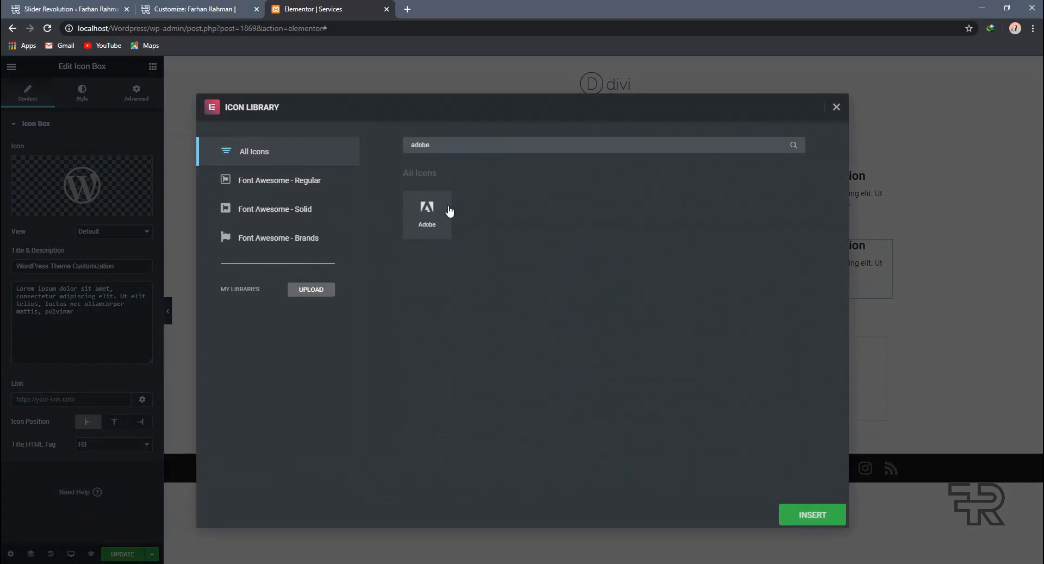
left_click(449, 211)
left_click(797, 519)
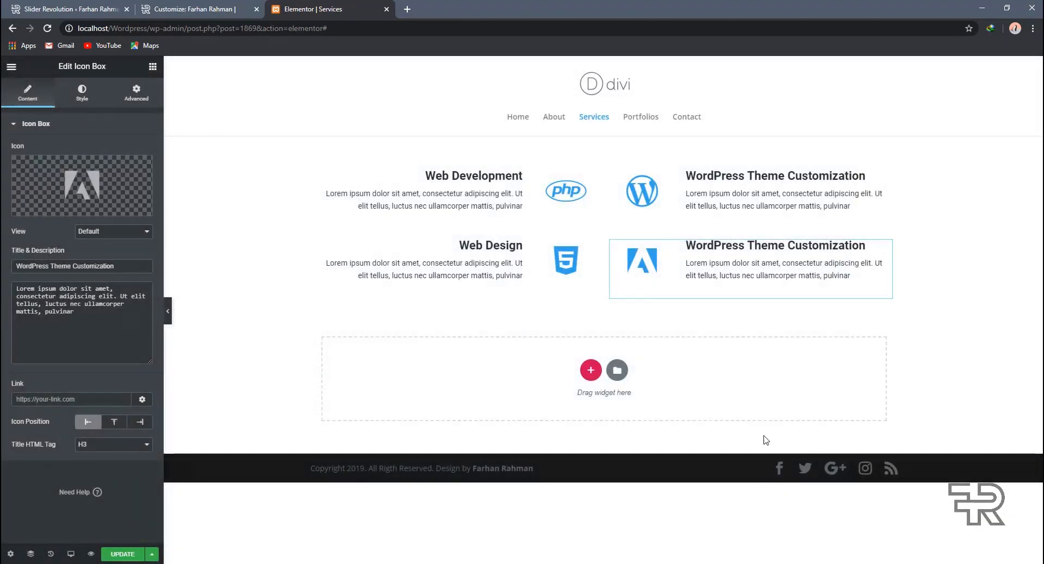
Change the title of the icon box with the Adobe icon to "UI/UX Design"
left_click(787, 241)
key("ctrl+Delete")
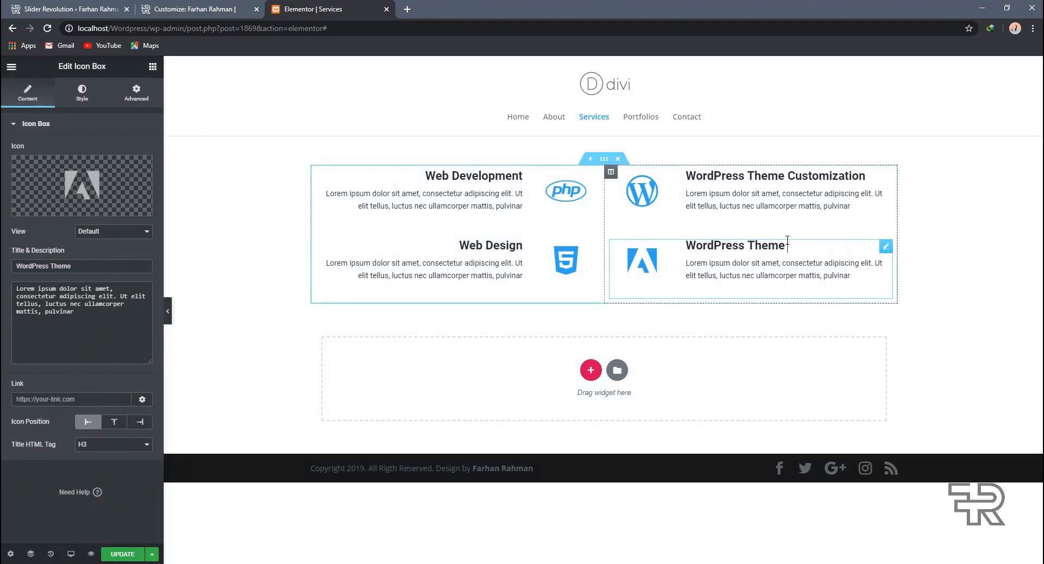
key("ctrl+BackSpace")
key("ctrl+BackSpace")
type("UI/UX")
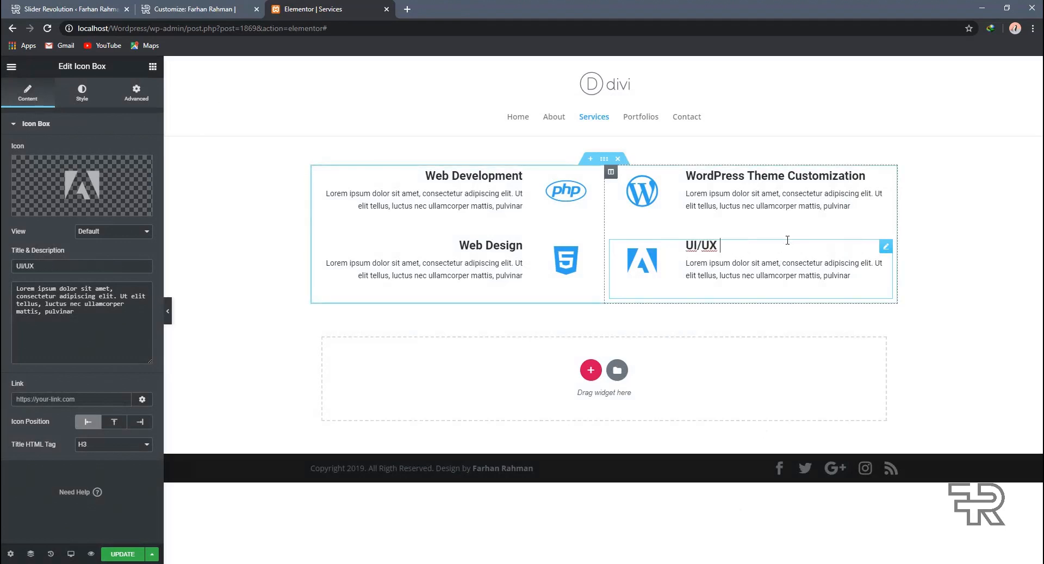
type(" Design")
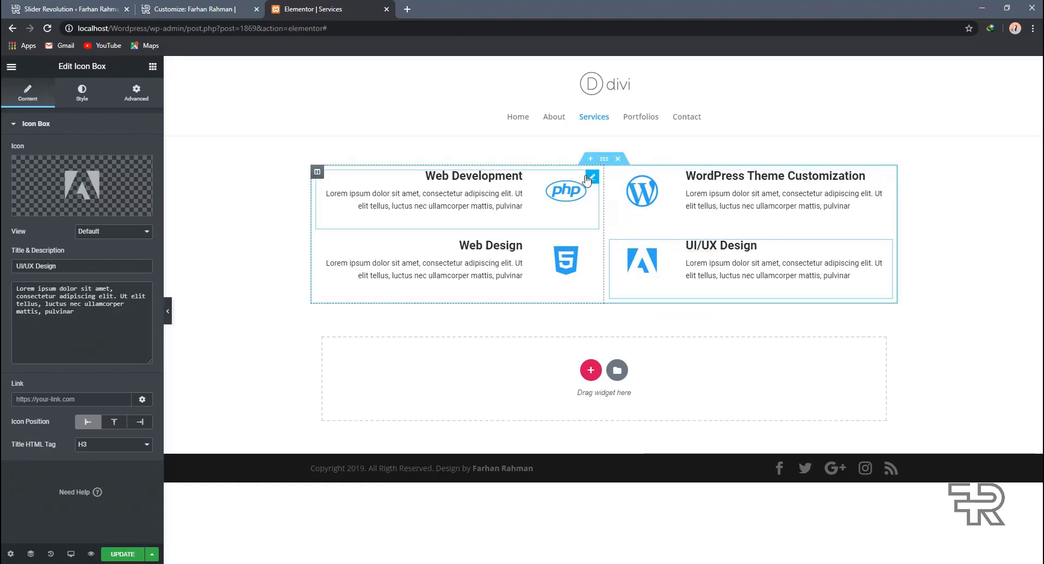
Set the icon position to left for both the Web Development and Web Design icon boxes
left_click(592, 177)
left_click(89, 424)
left_click(592, 246)
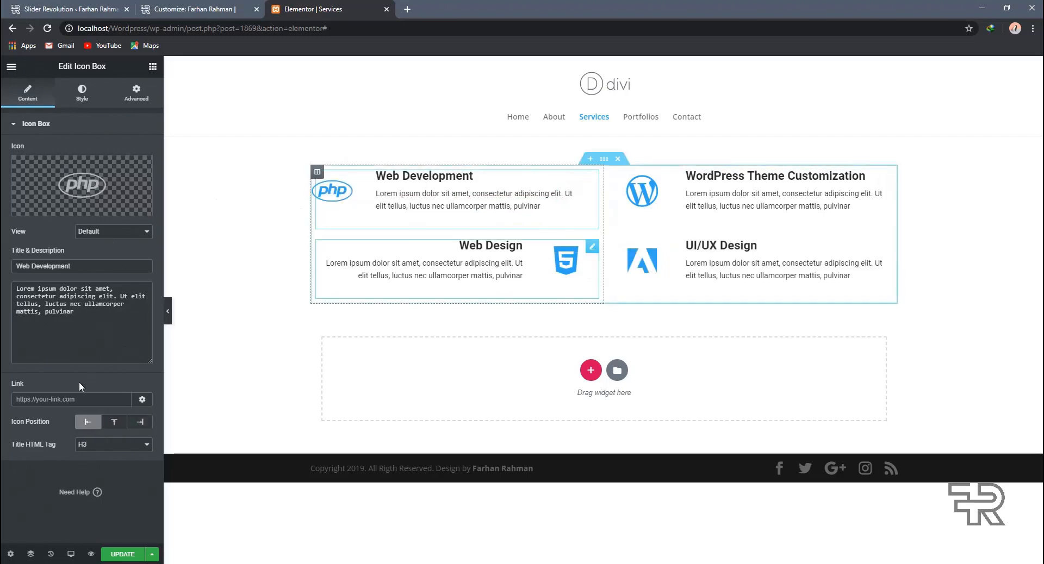
left_click(87, 422)
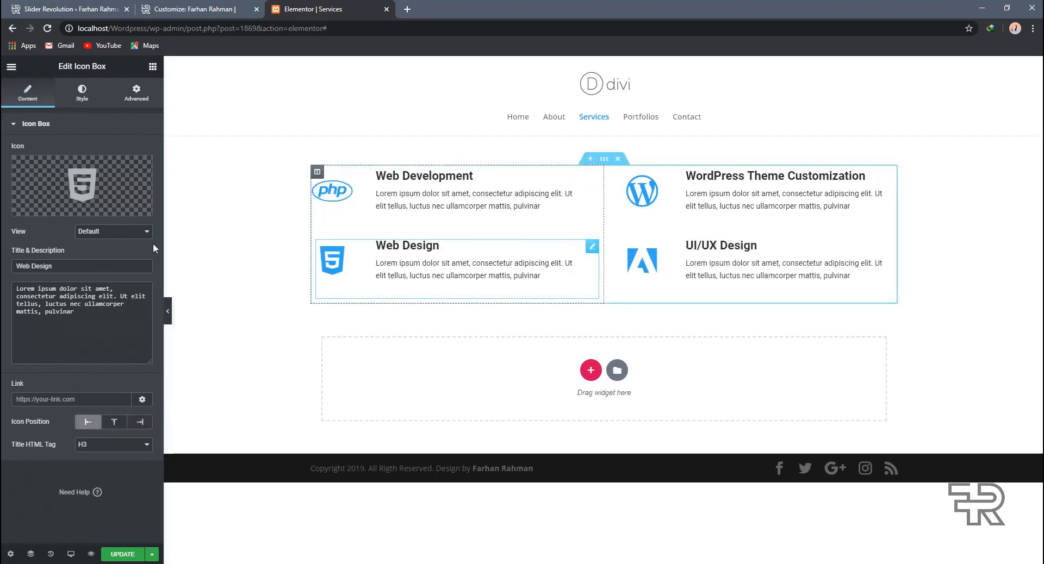
Set the bottom and right margins of the Web Design icon box to 0
left_click(134, 104)
double_click(78, 169)
type("0")
key("shift+Tab")
type("0")
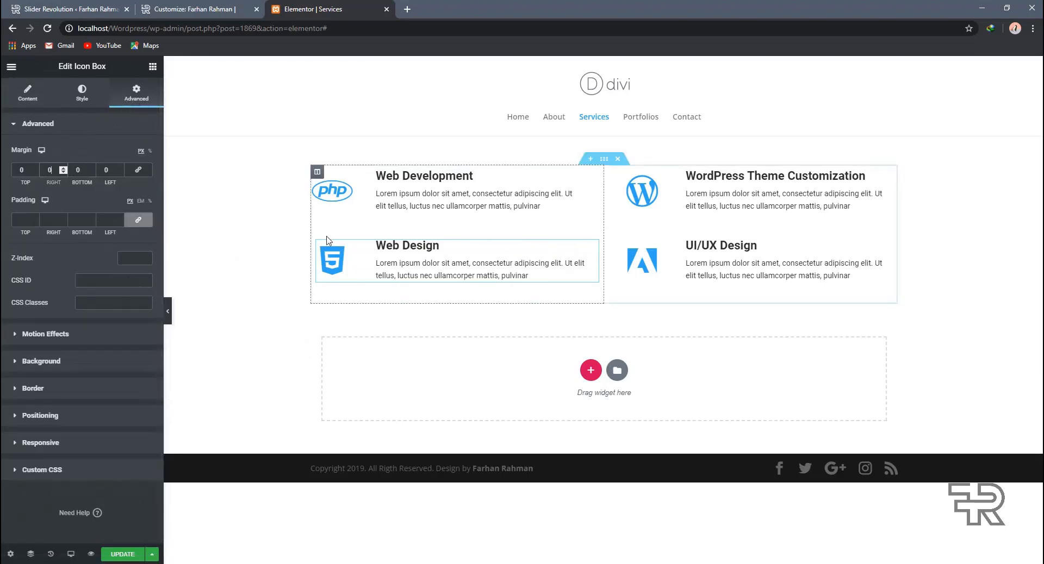
Give the Web Design icon box a classic background in very light grey #FBFBFB and select the colour's hex code
left_click(78, 363)
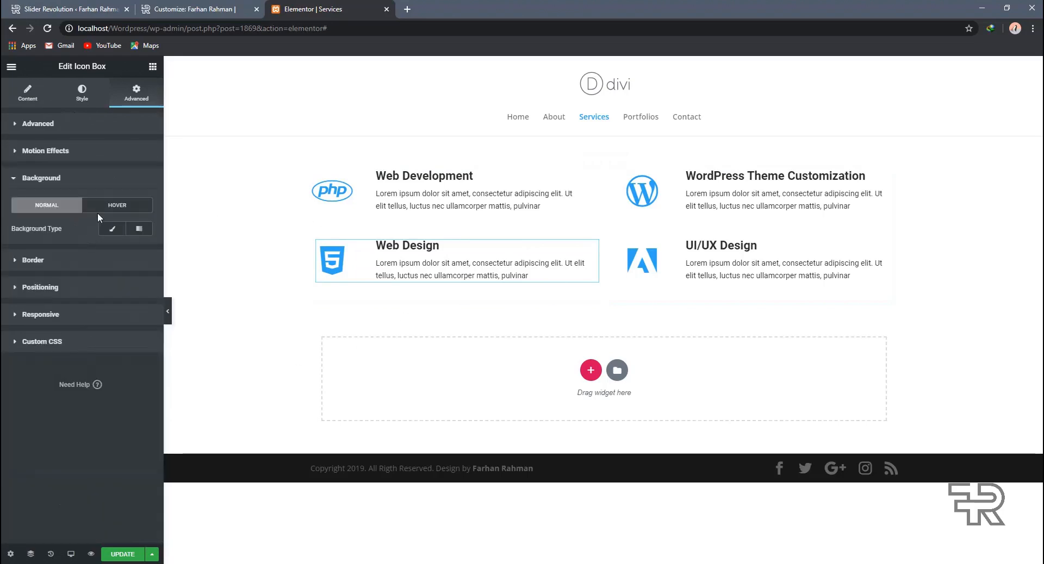
left_click(111, 229)
left_click(139, 251)
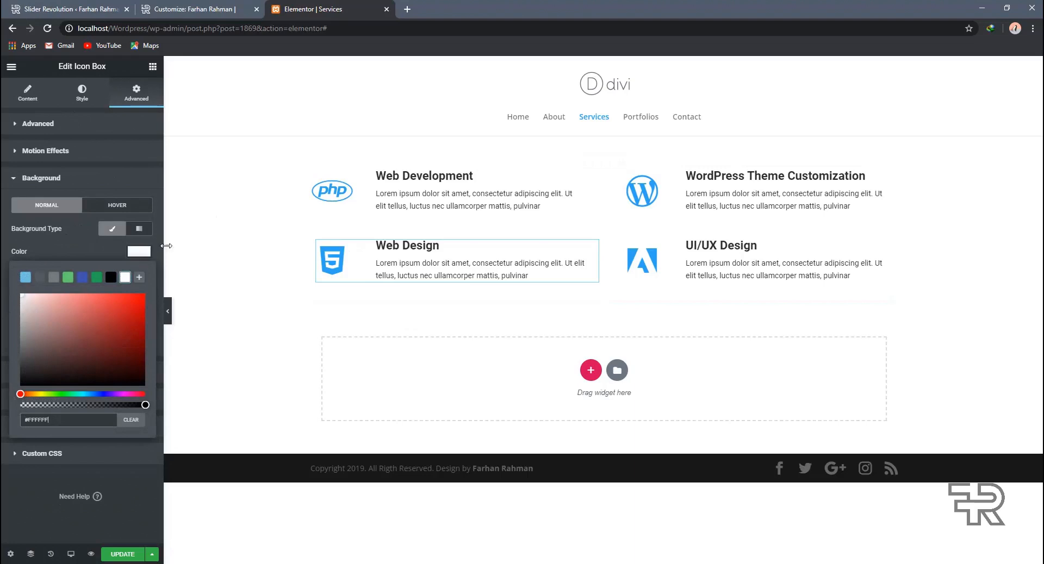
mouse_move(605, 177)
left_click(140, 252)
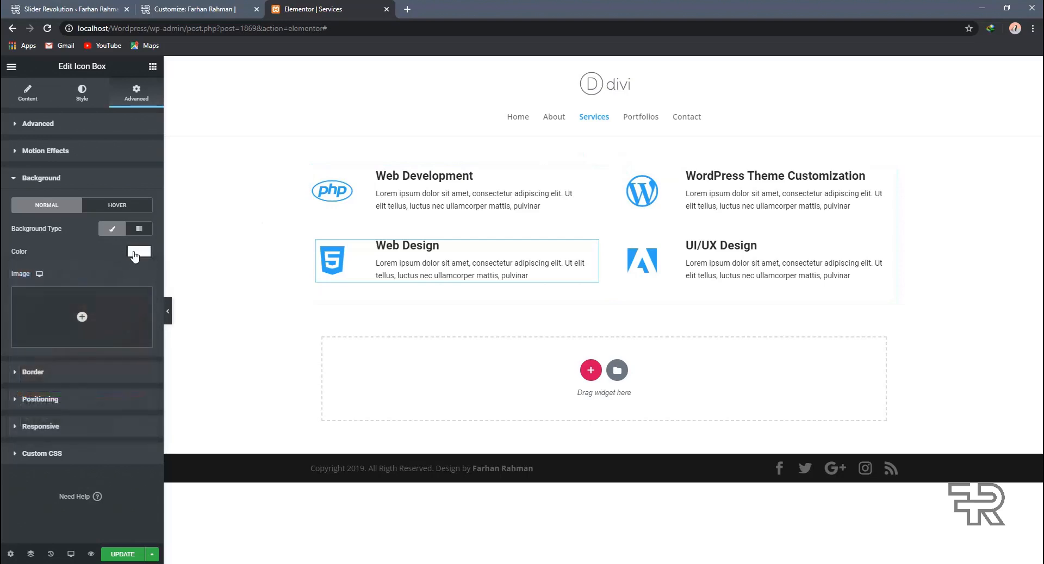
left_click(139, 252)
left_click_drag(51, 322, 17, 298)
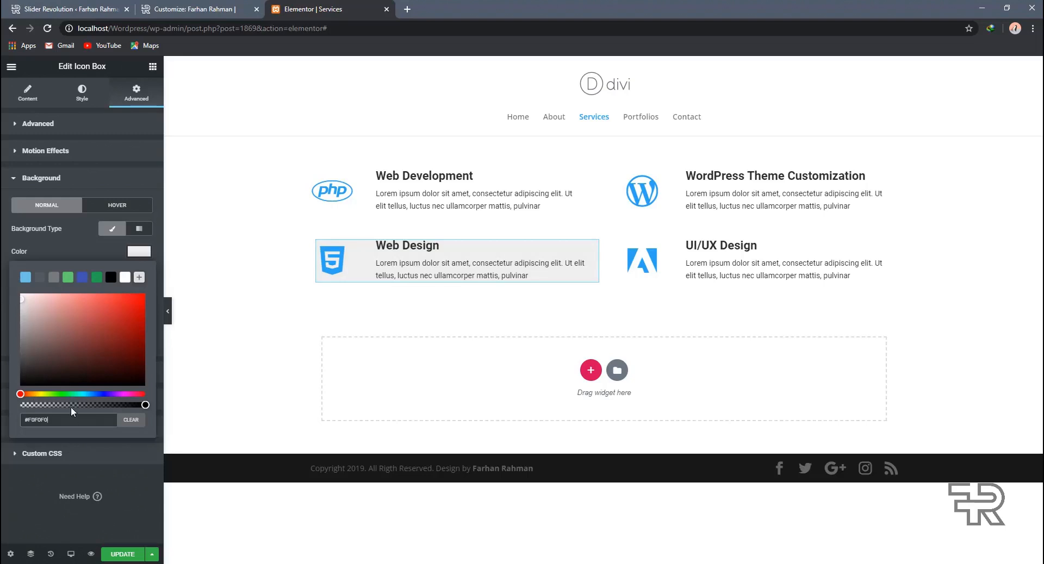
left_click_drag(18, 299, 15, 294)
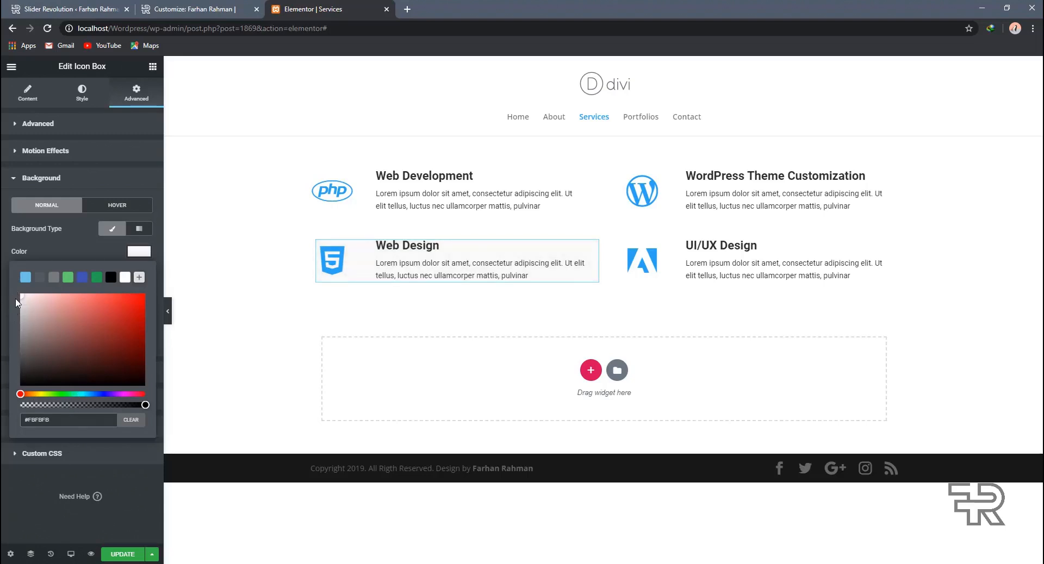
triple_click(76, 420)
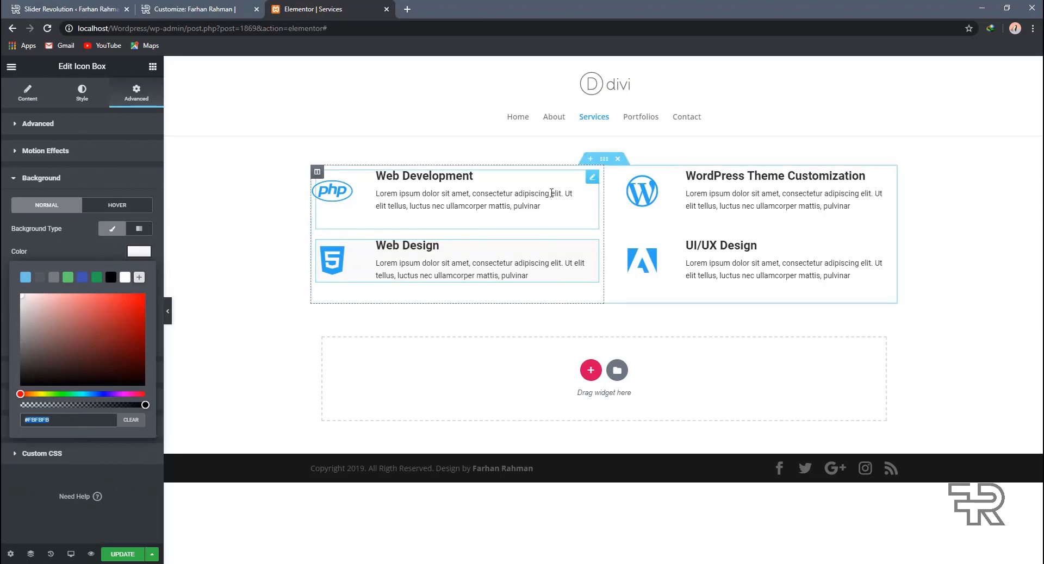
left_click(103, 177)
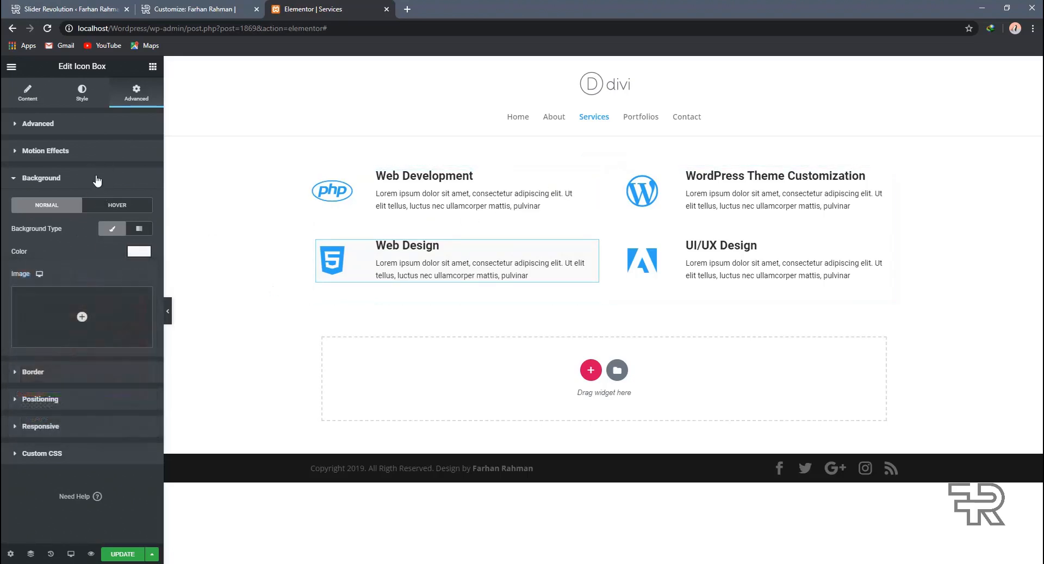
Set the padding of the Web Design icon box to 20 px on all sides
left_click(83, 125)
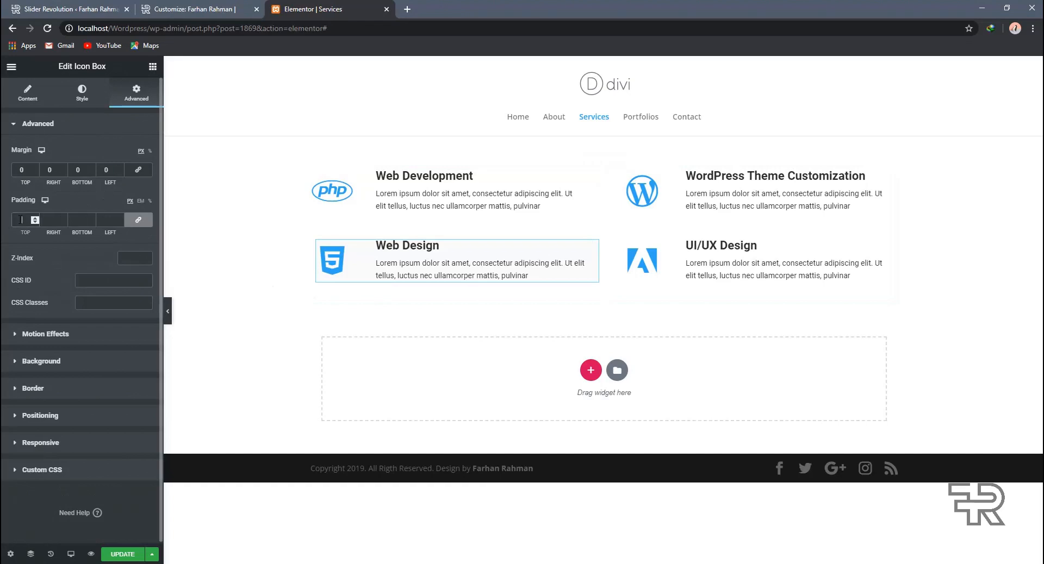
type("20")
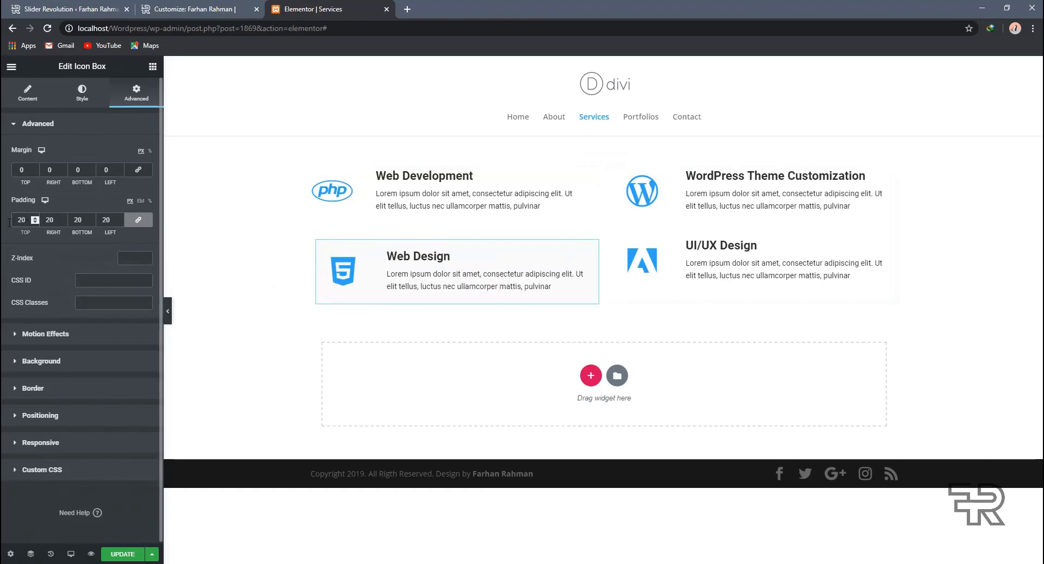
left_click(54, 125)
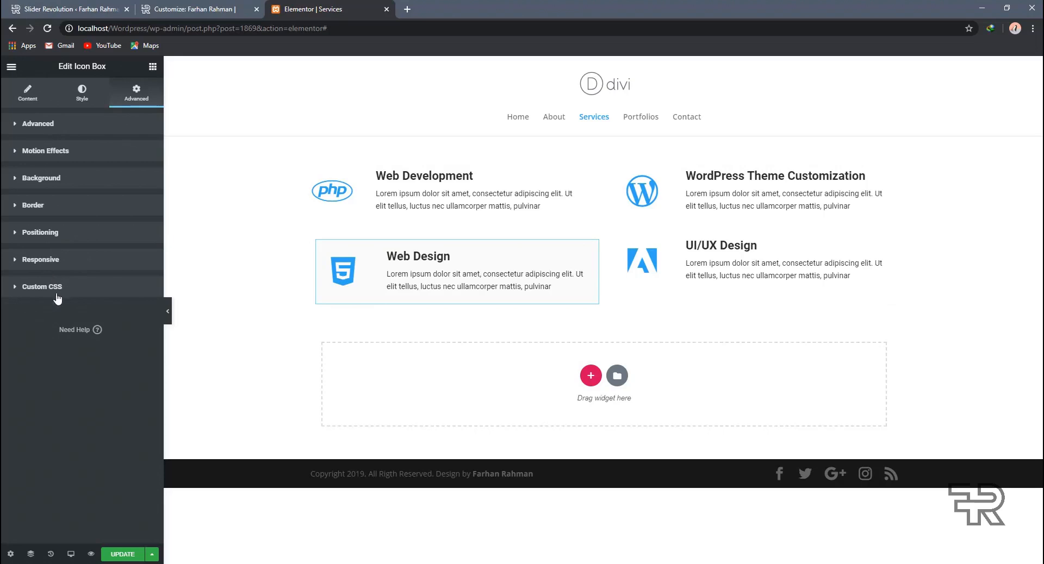
Add an outline box shadow with blur 10 to the Web Design icon box and make its black colour more transparent
left_click(46, 212)
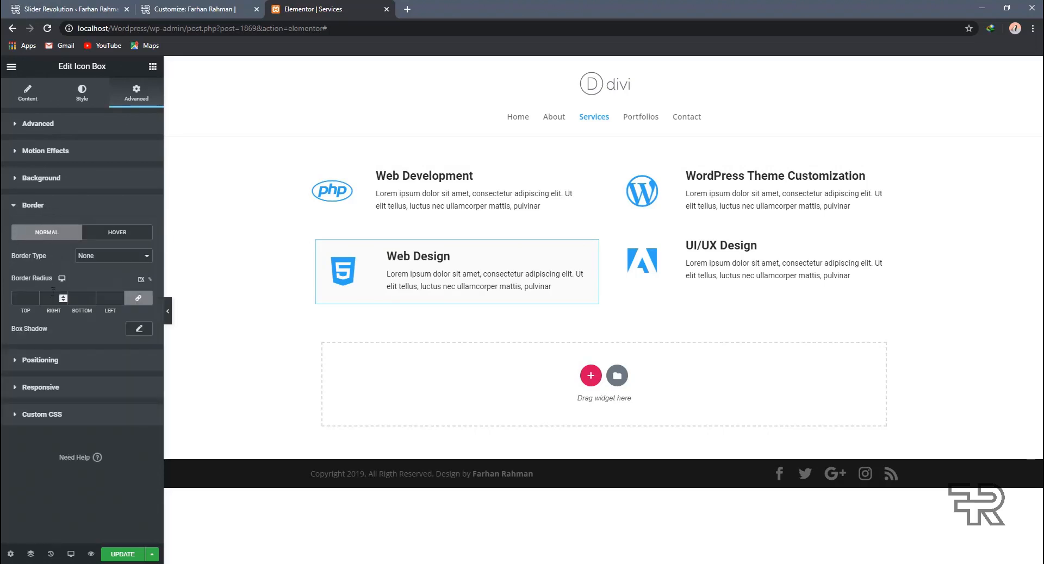
left_click(134, 330)
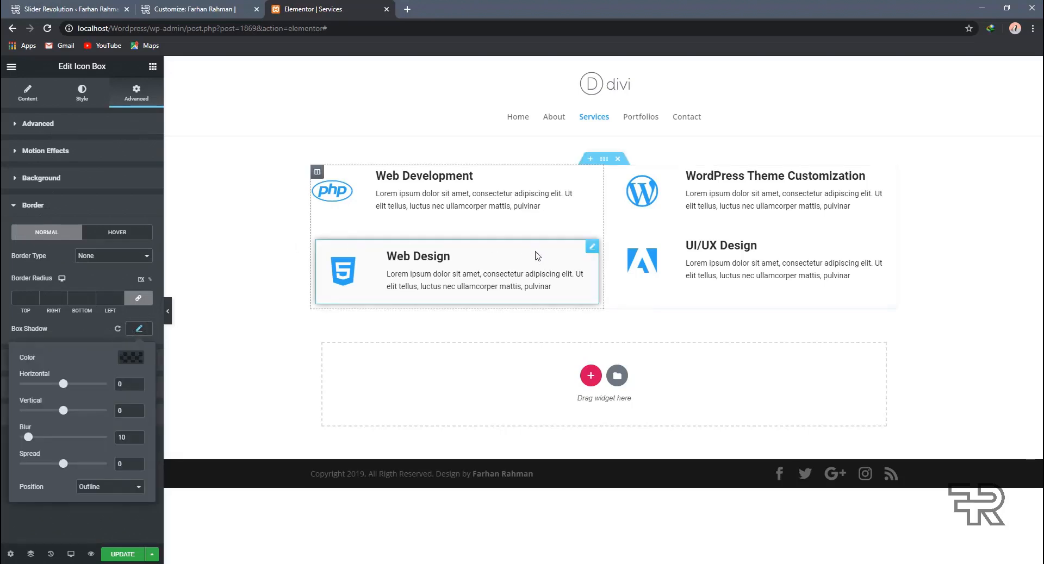
left_click(119, 359)
left_click_drag(138, 513, 105, 511)
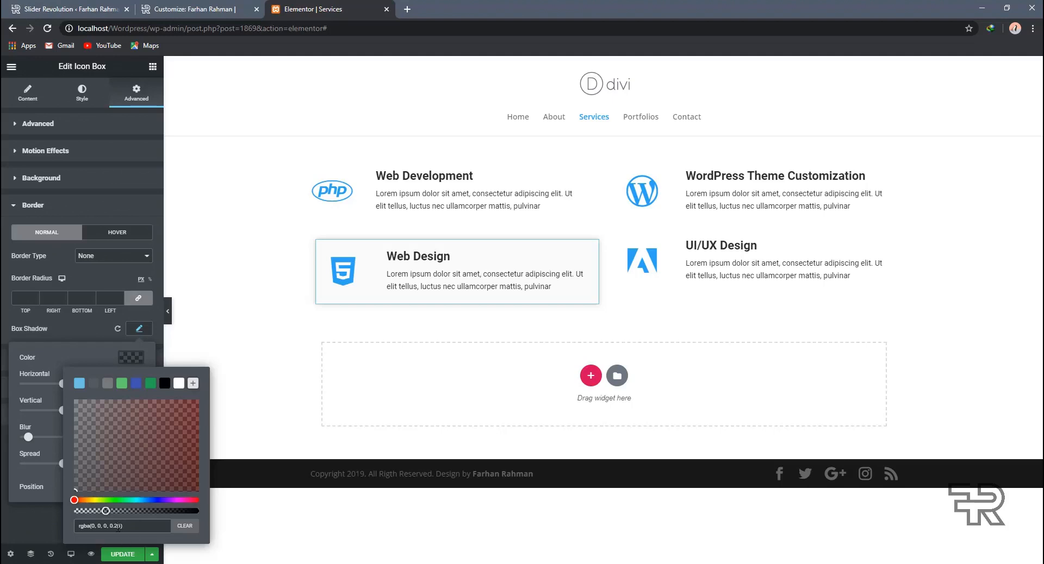
key("BackSpace")
left_click(107, 353)
left_click(139, 328)
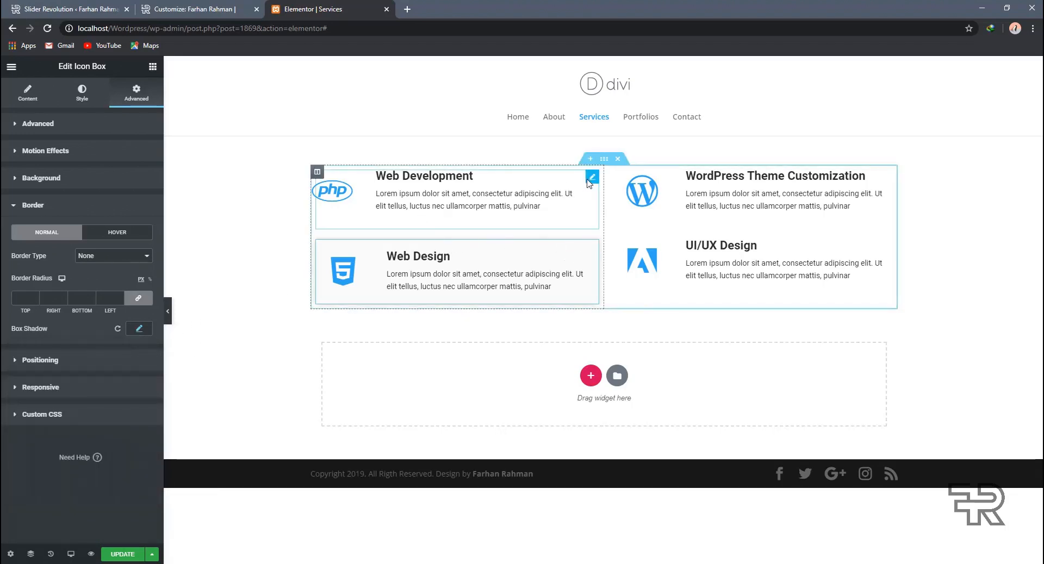
Duplicate the styled Web Design icon box and move the copy above the Web Development icon box
right_click(595, 246)
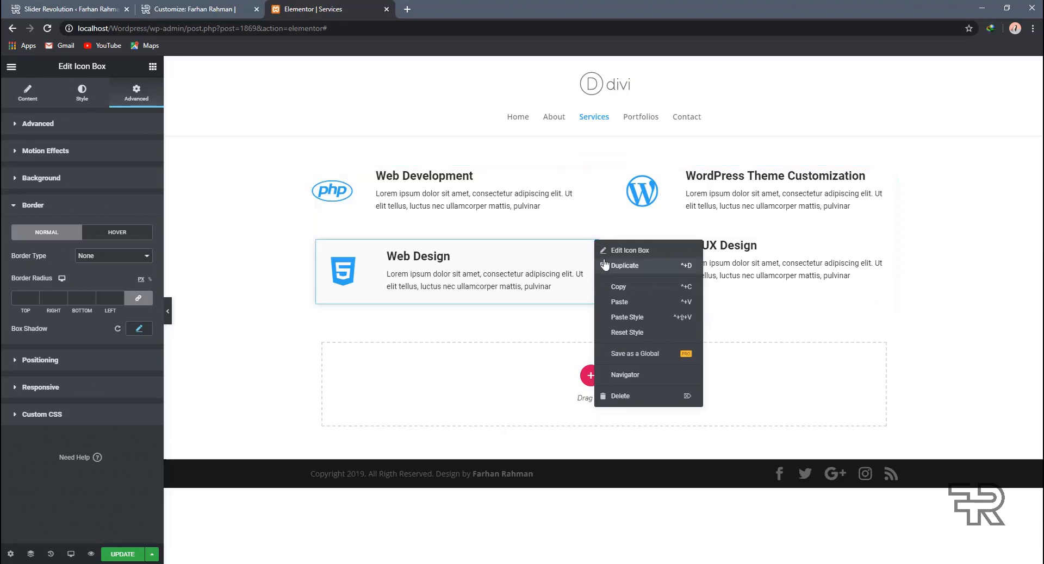
left_click(624, 266)
left_click_drag(592, 246, 466, 186)
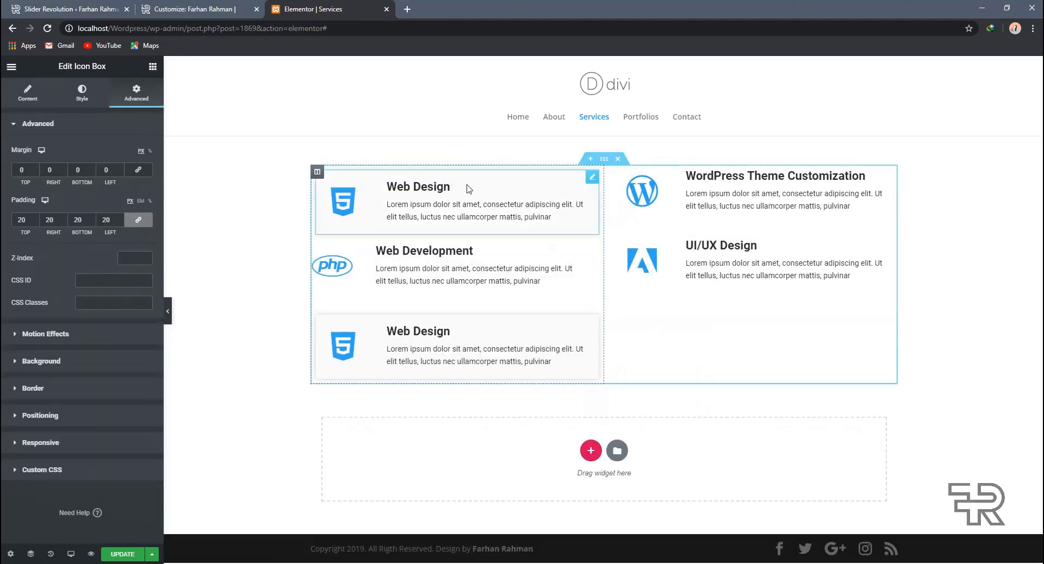
Copy the title "Web Development" from the PHP icon box and paste it as the title of the duplicated box above it
left_click(439, 250)
left_click_drag(473, 248, 389, 256)
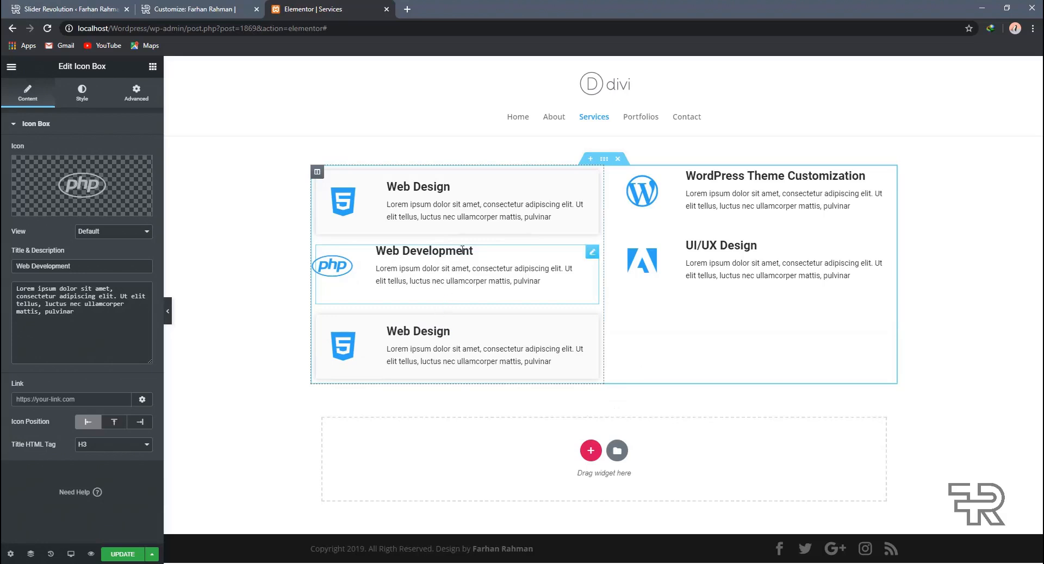
left_click_drag(75, 263, 130, 265)
key("ctrl+c")
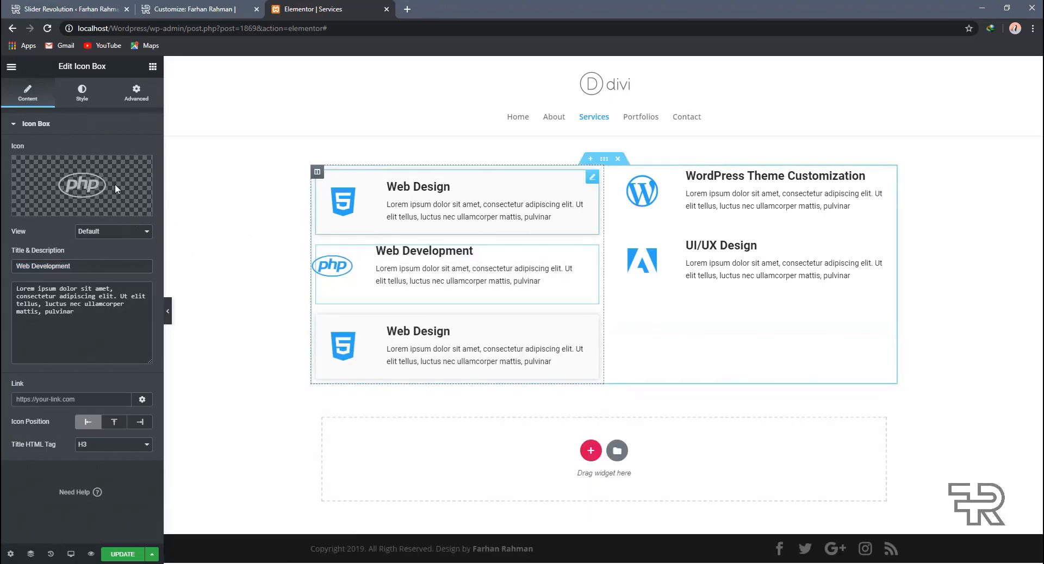
left_click(27, 98)
left_click(76, 266)
key("ctrl+a")
key("ctrl+v")
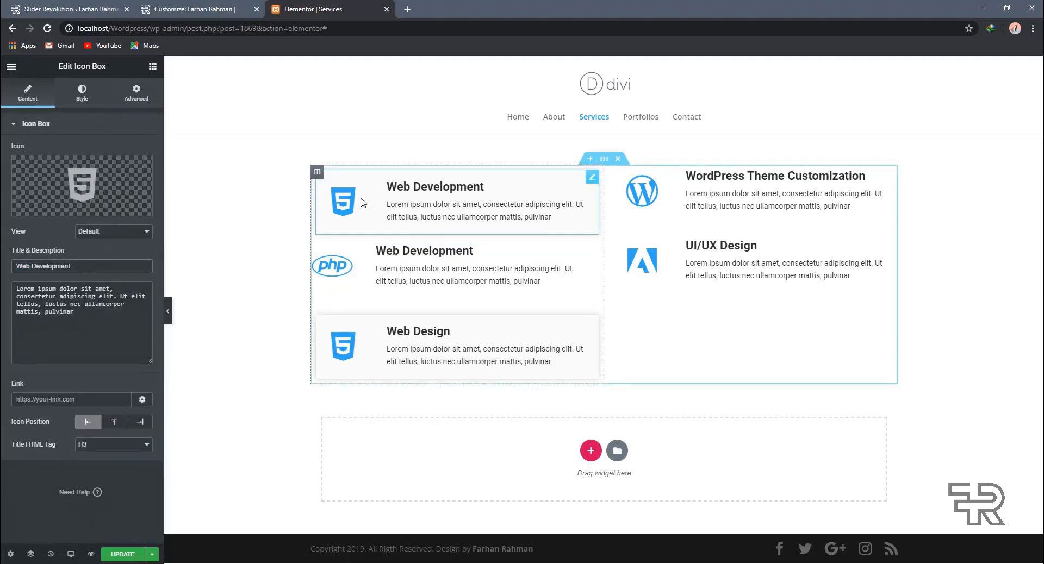
Replace the HTML5 icon of the styled Web Development box with the PHP icon and delete the old unstyled Web Development box
left_click(96, 177)
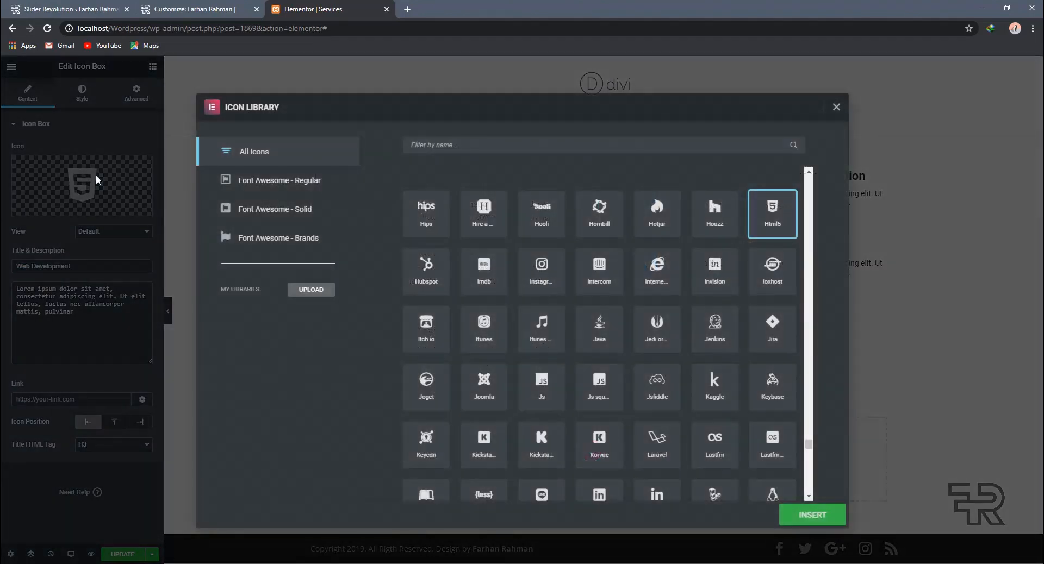
left_click(409, 145)
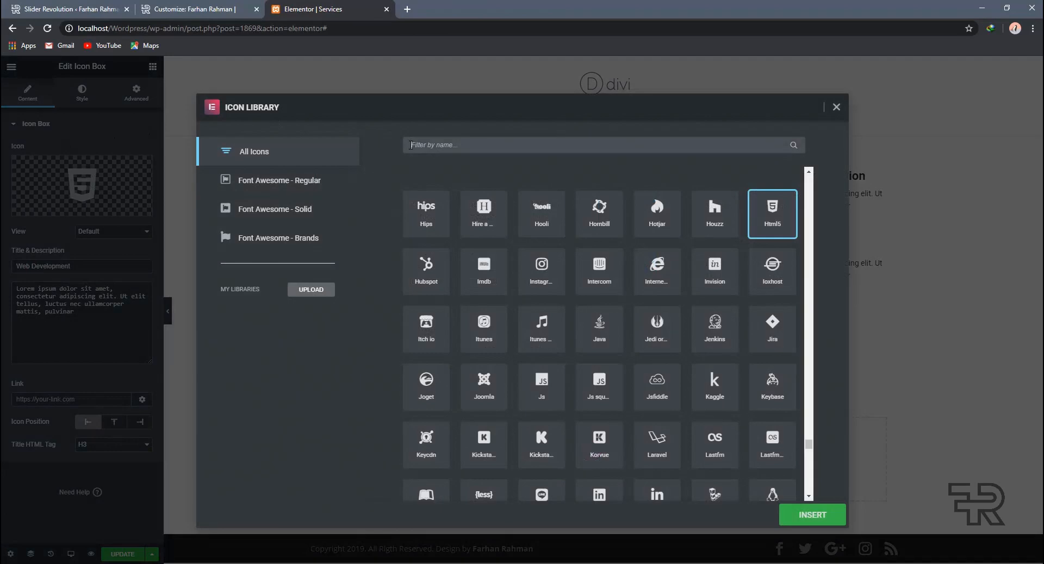
type("php")
left_click(439, 207)
left_click(812, 514)
right_click(591, 251)
left_click(623, 409)
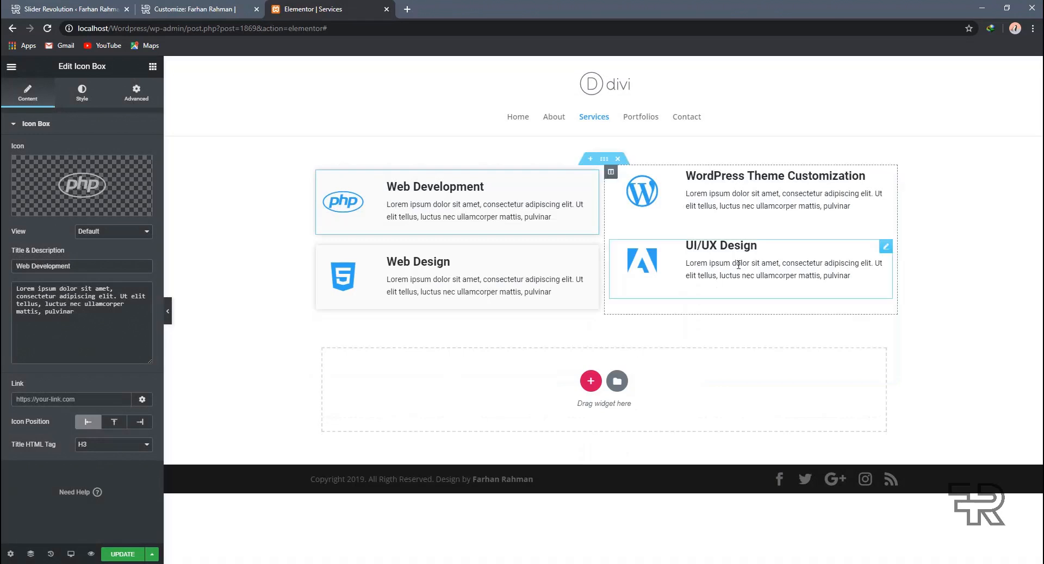
Duplicate the Web Design icon box and move the copy to the top of the second column
right_click(594, 252)
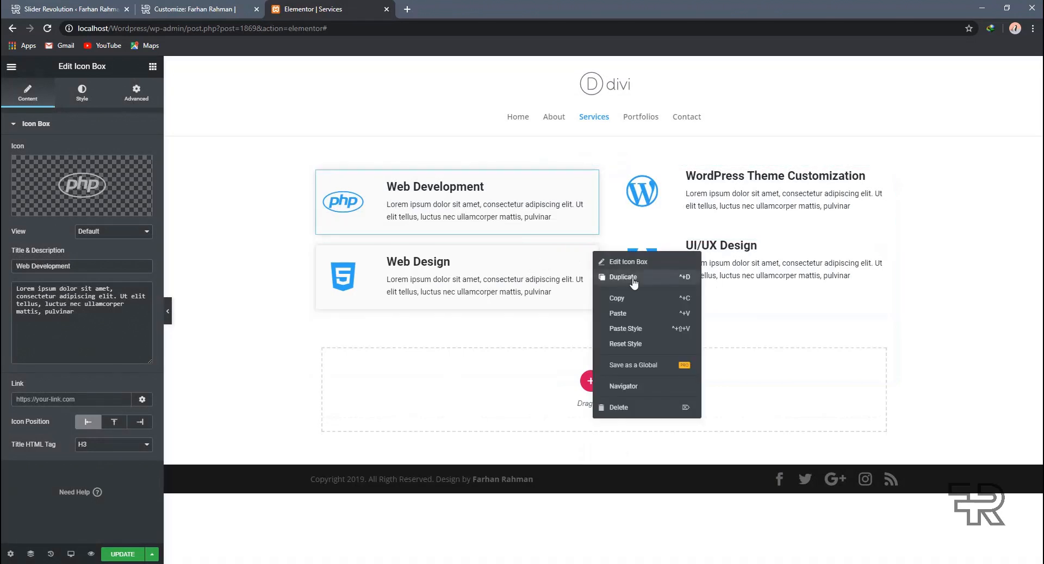
left_click(623, 277)
left_click_drag(592, 256, 743, 188)
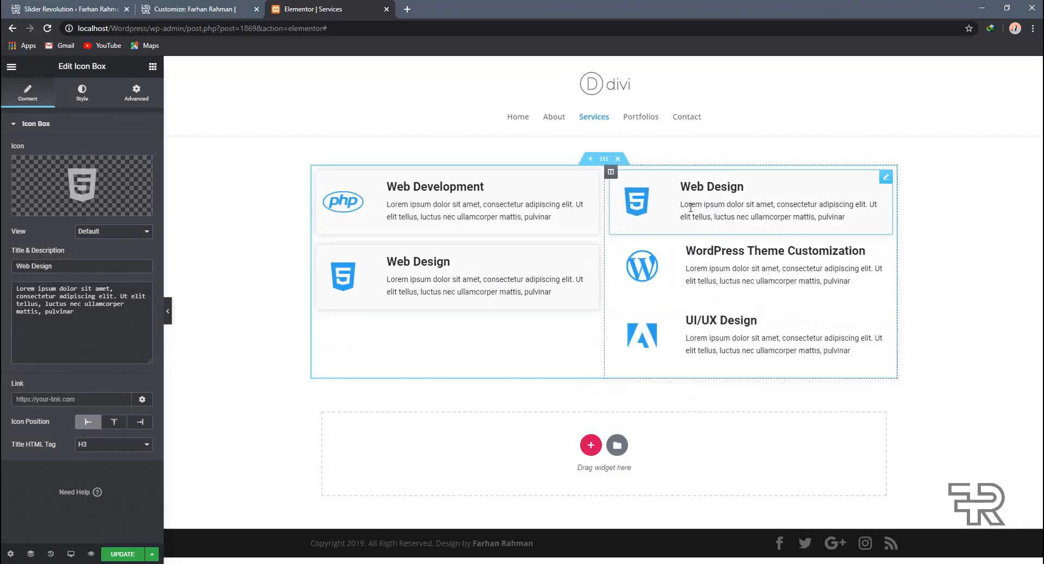
Search the icon library for "word" and set the WordPress icon on the duplicated box in the second column
left_click(77, 179)
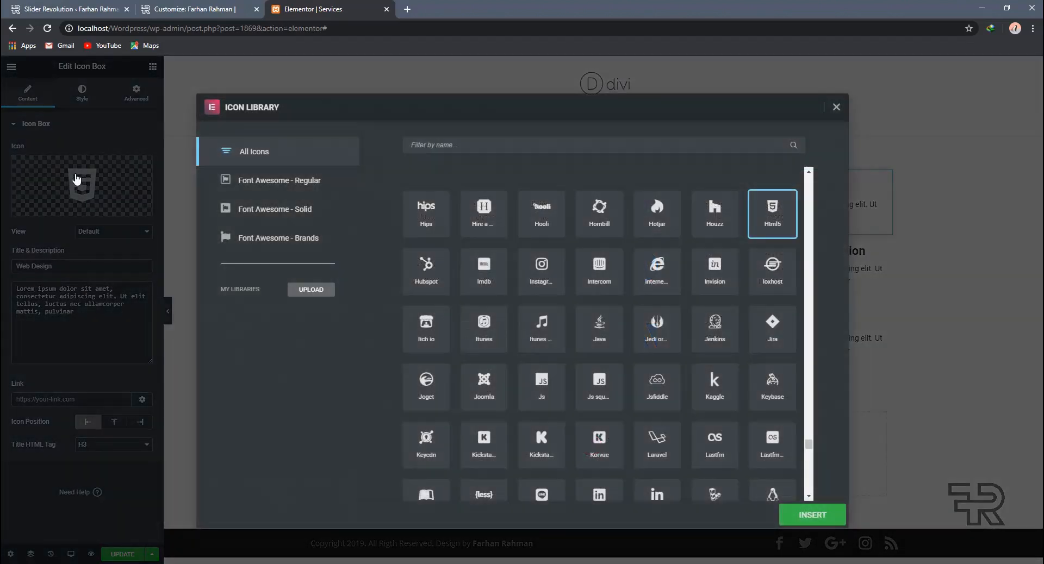
left_click(466, 150)
type("word")
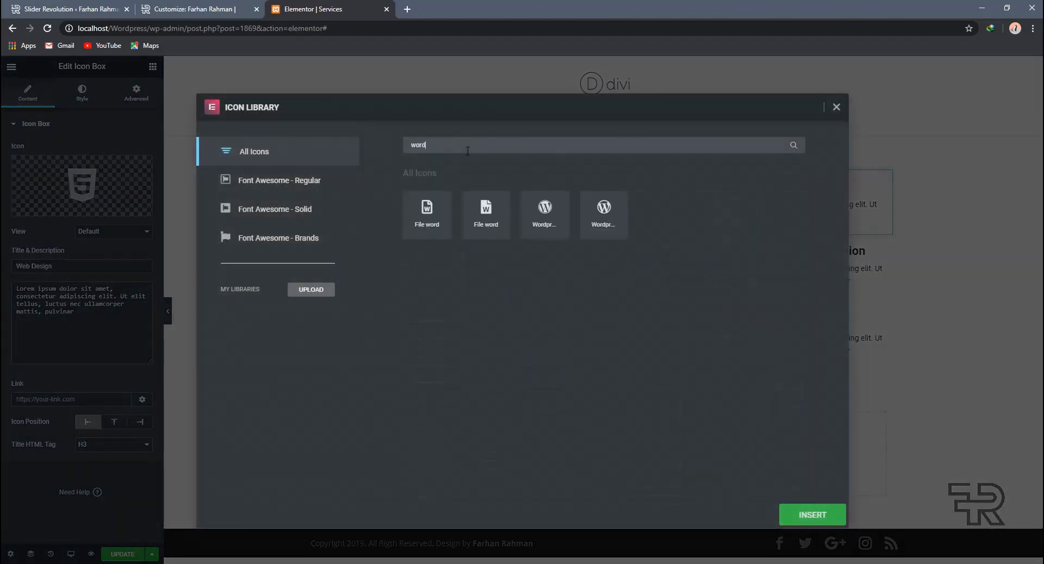
left_click(585, 207)
left_click(789, 508)
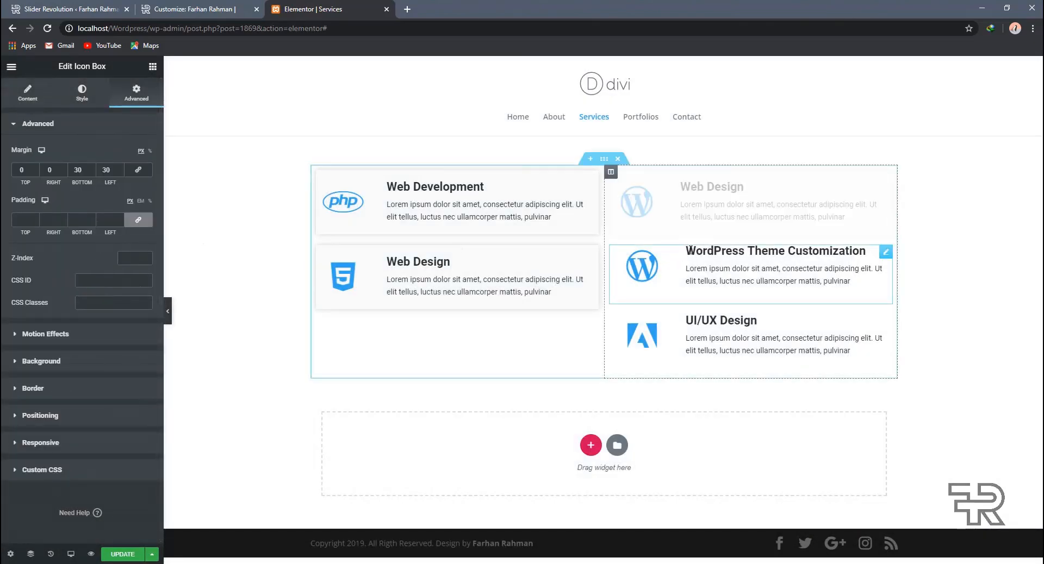
Copy the title "WordPress Theme Customization" into the styled box with the WordPress icon and delete the old unstyled box below it
left_click_drag(686, 250, 888, 257)
key("ctrl+c")
left_click(27, 92)
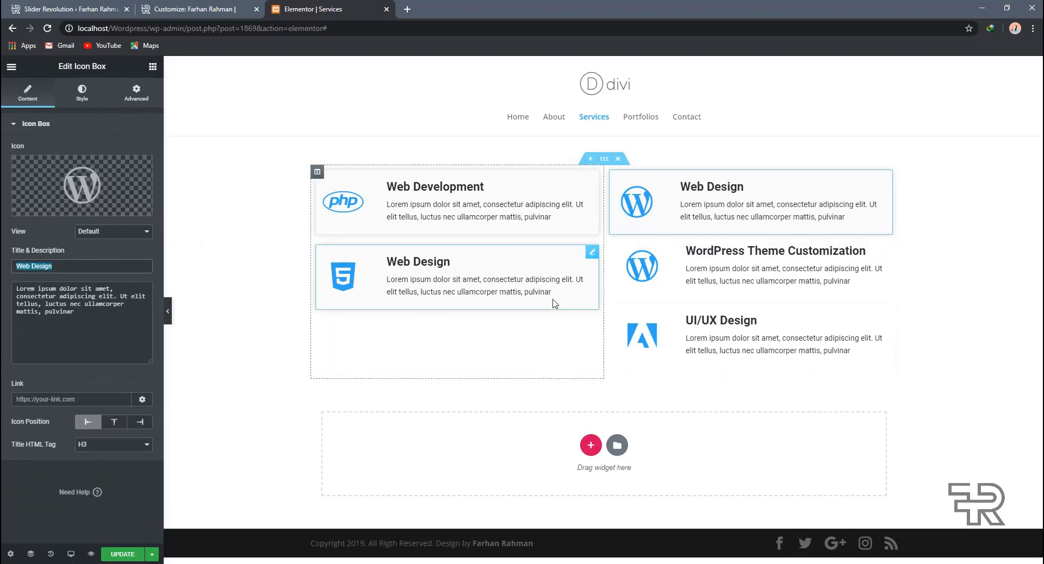
key("ctrl+v")
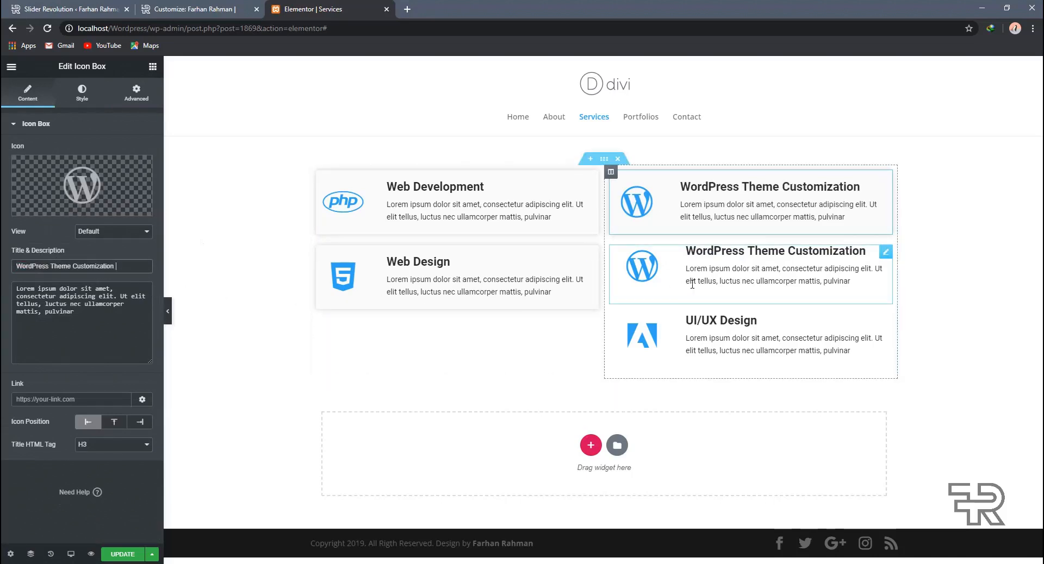
right_click(882, 253)
left_click(908, 402)
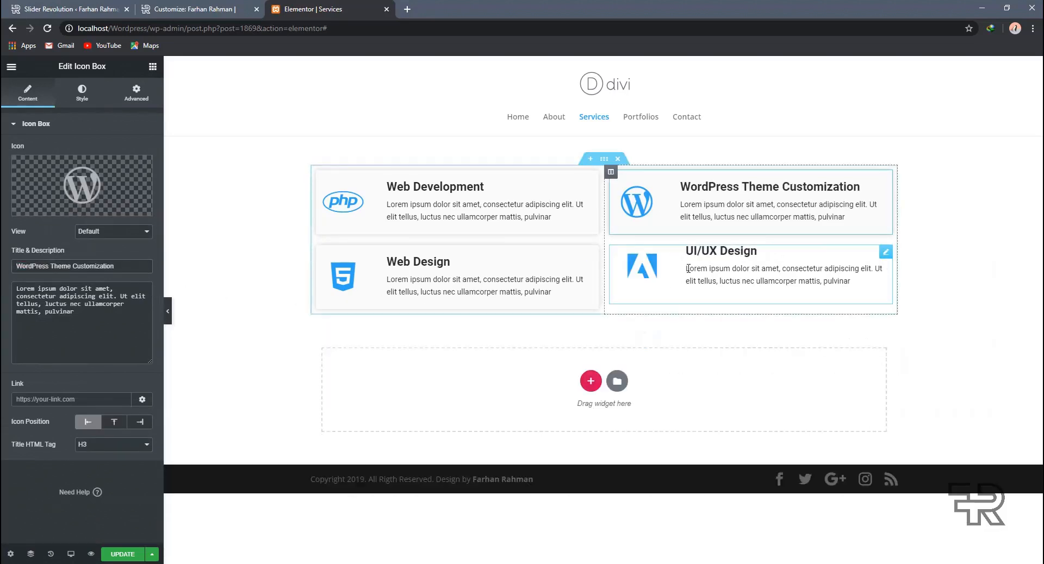
Duplicate the styled WordPress Theme Customization box and replace the lower copy's title with the copied title "UI/UX Design"
right_click(886, 179)
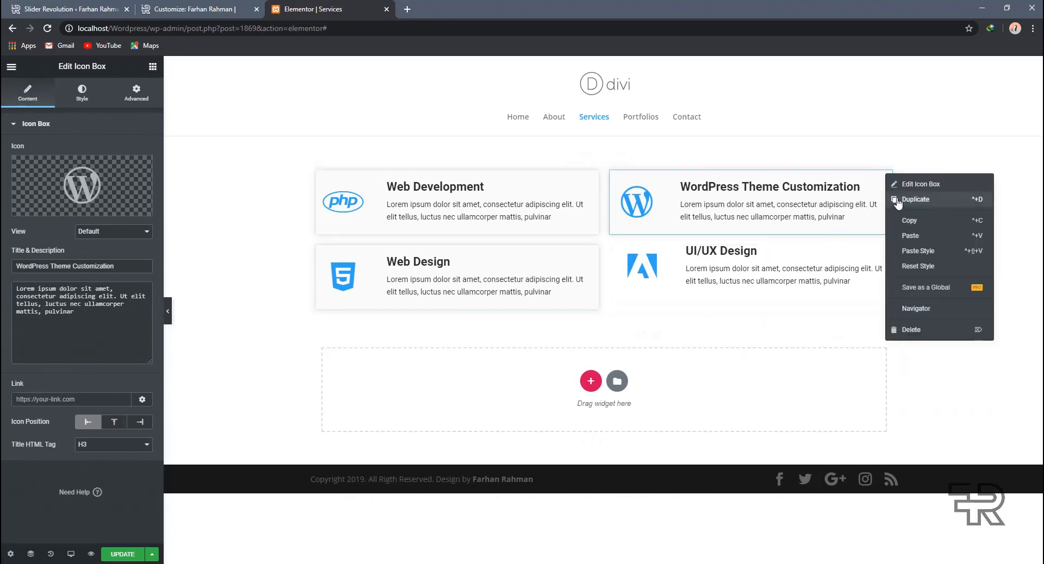
left_click(901, 202)
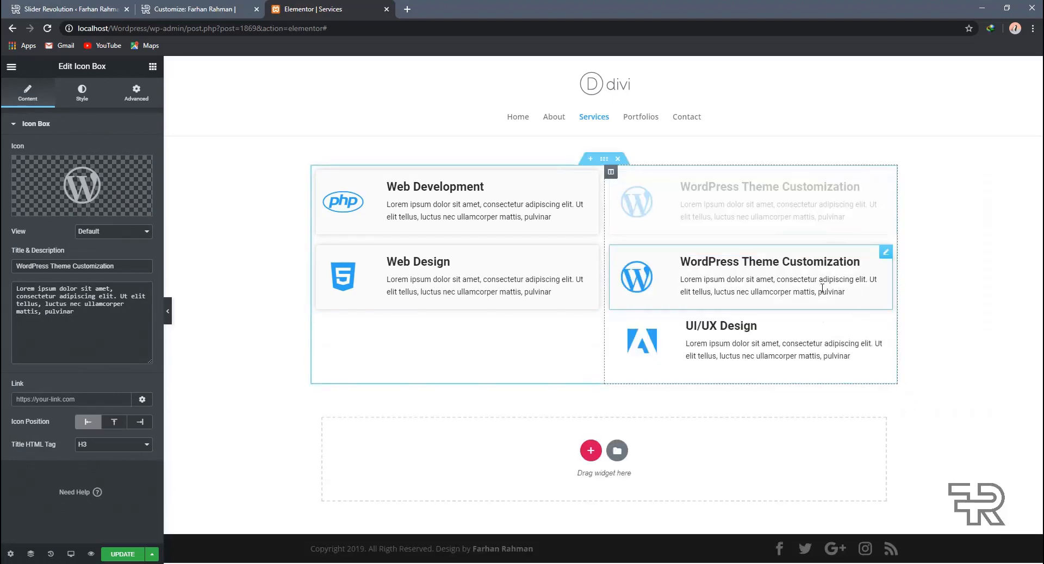
left_click(694, 326)
triple_click(696, 324)
key("ctrl+c")
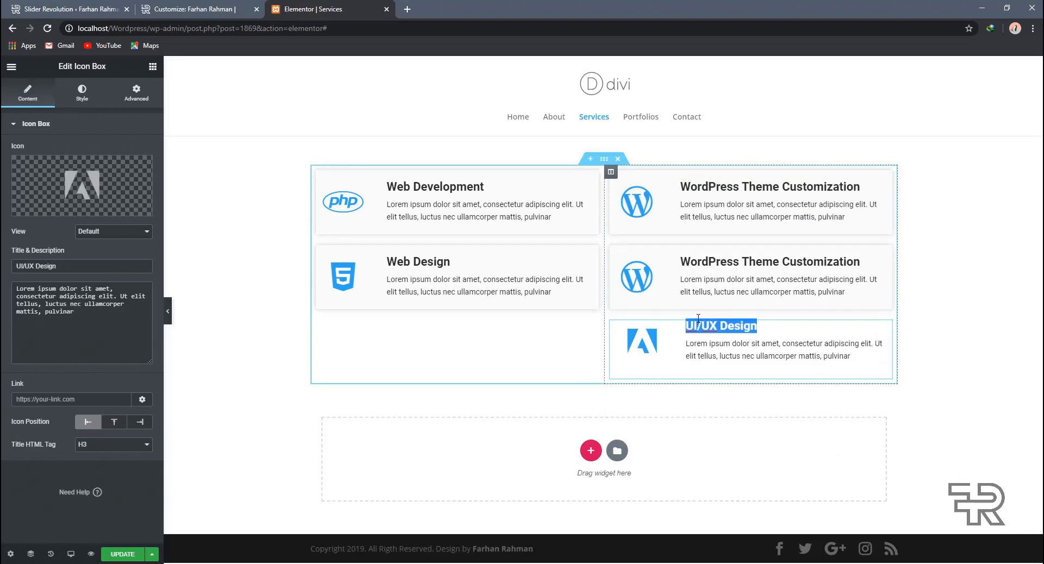
left_click(760, 257)
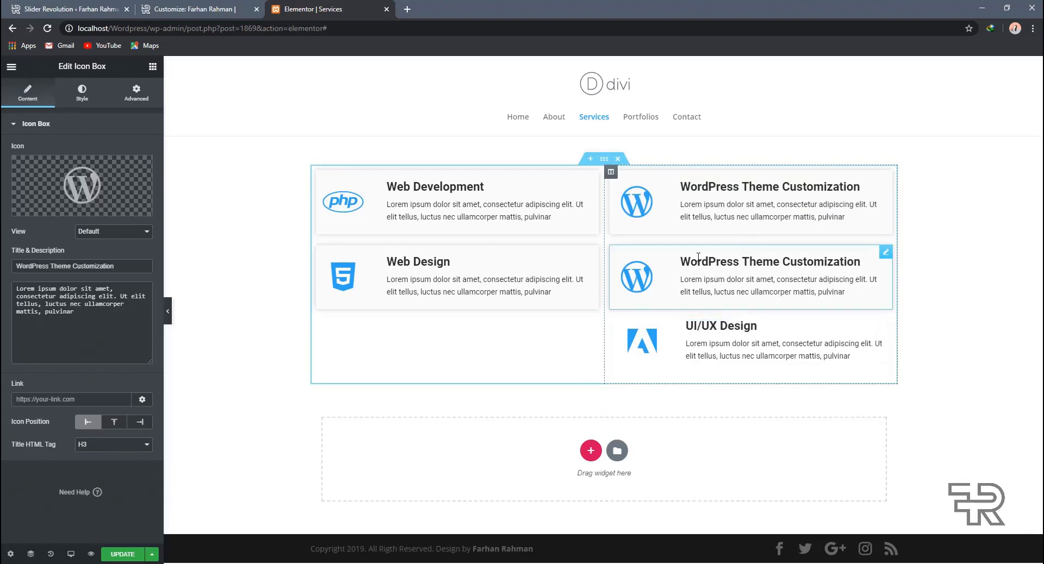
left_click_drag(685, 260, 864, 262)
key("ctrl+v")
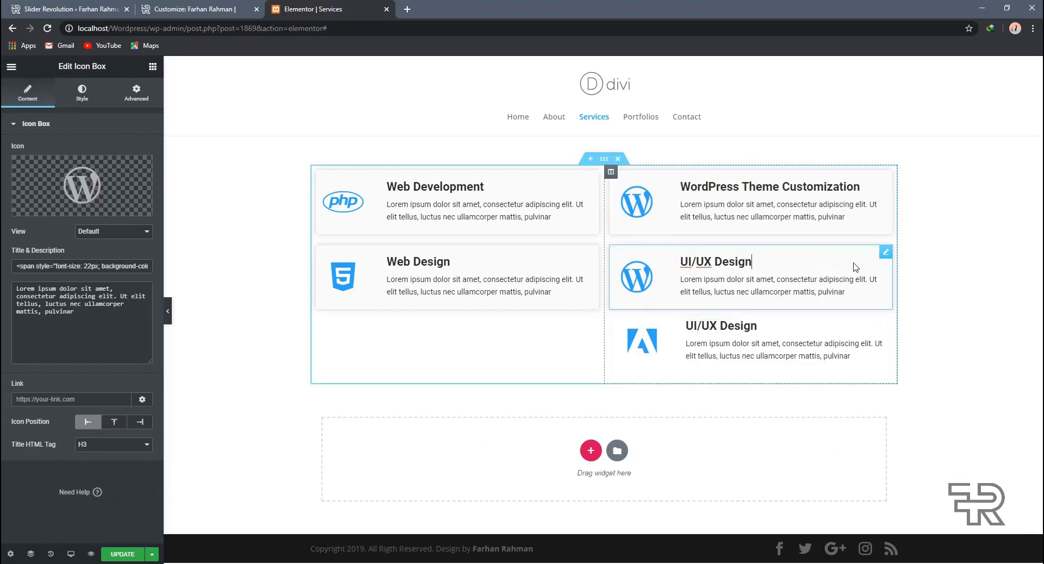
Delete the old unstyled UI/UX Design box and set the Adobe icon on the styled UI/UX Design box
right_click(888, 328)
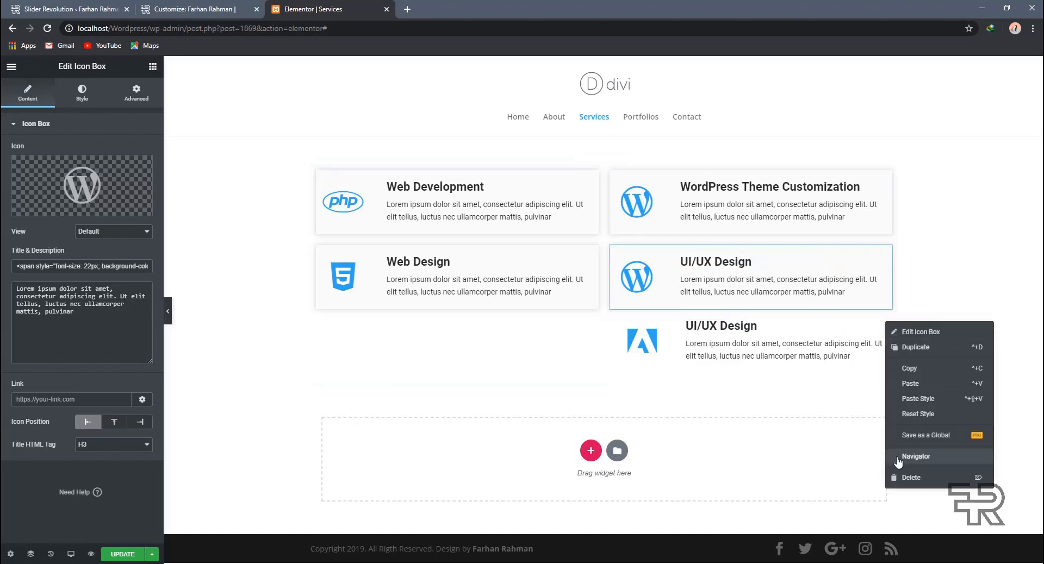
left_click(909, 479)
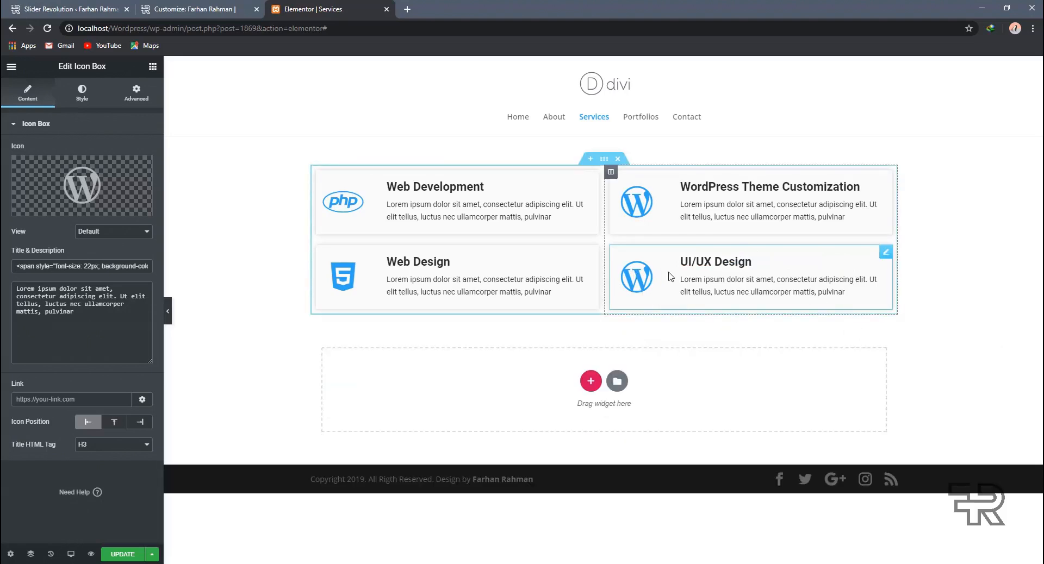
left_click(112, 170)
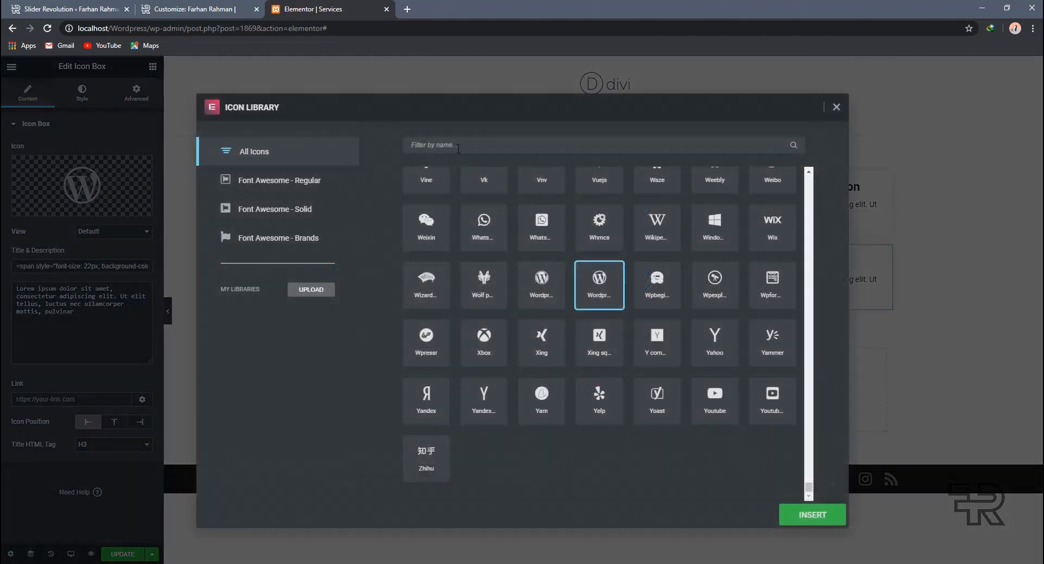
type("adob")
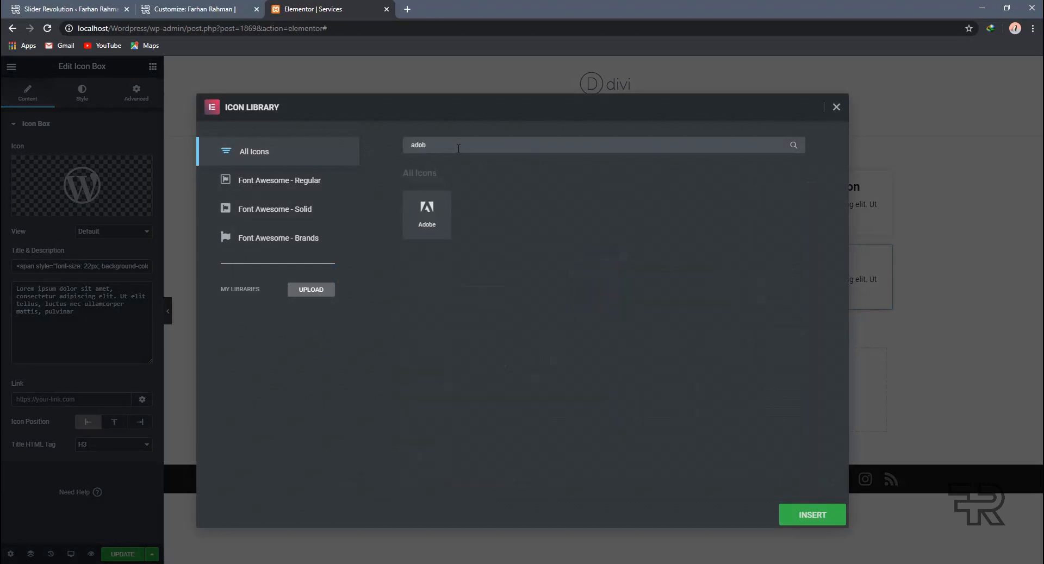
left_click(428, 211)
left_click(829, 515)
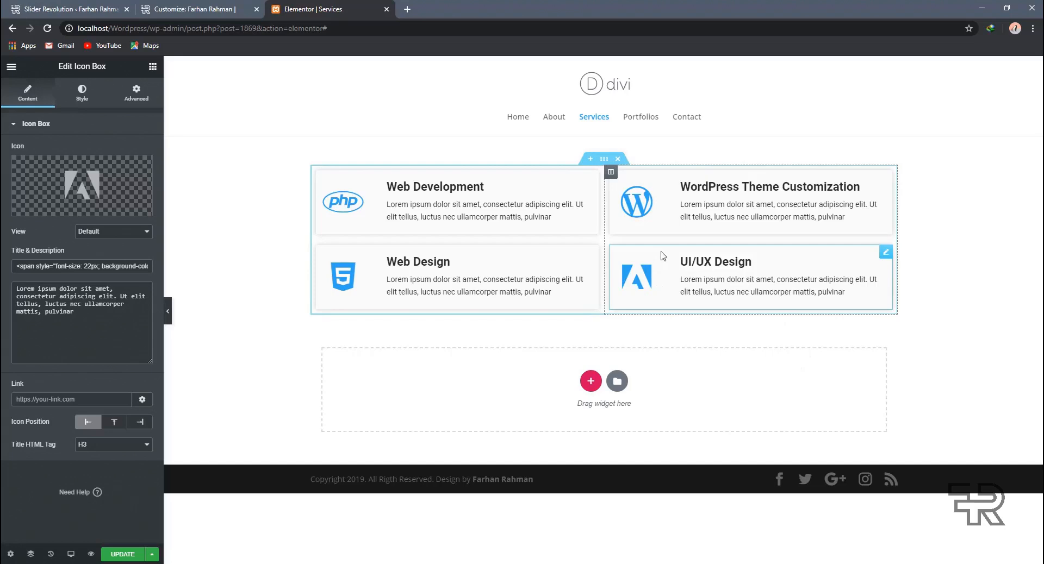
Turn on Stretch Section for the section holding the four icon boxes
left_click(604, 159)
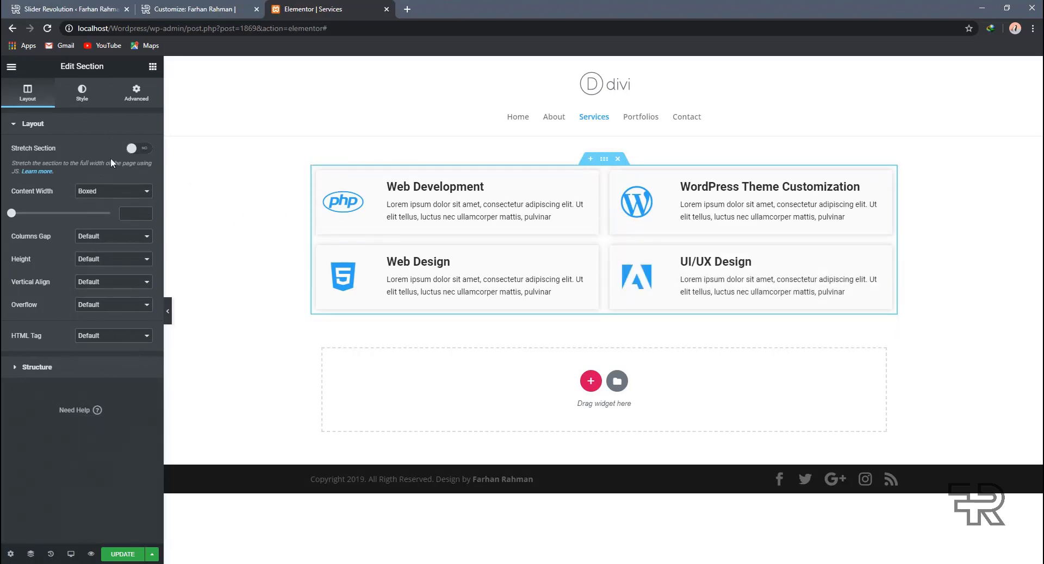
left_click(139, 148)
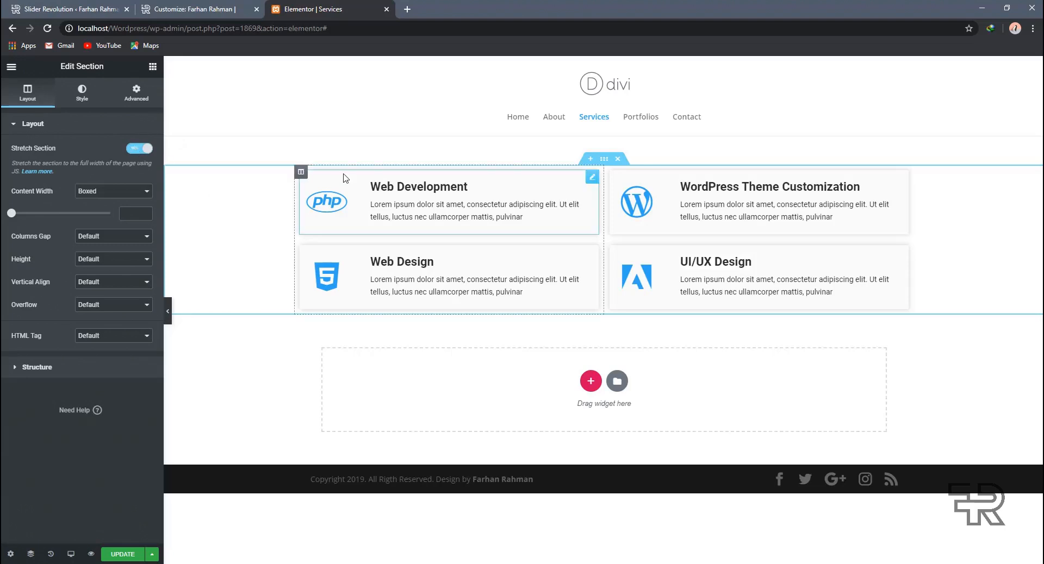
Set the icon box section's padding to 80 px at the top and bottom, with 0 on both sides
left_click(150, 97)
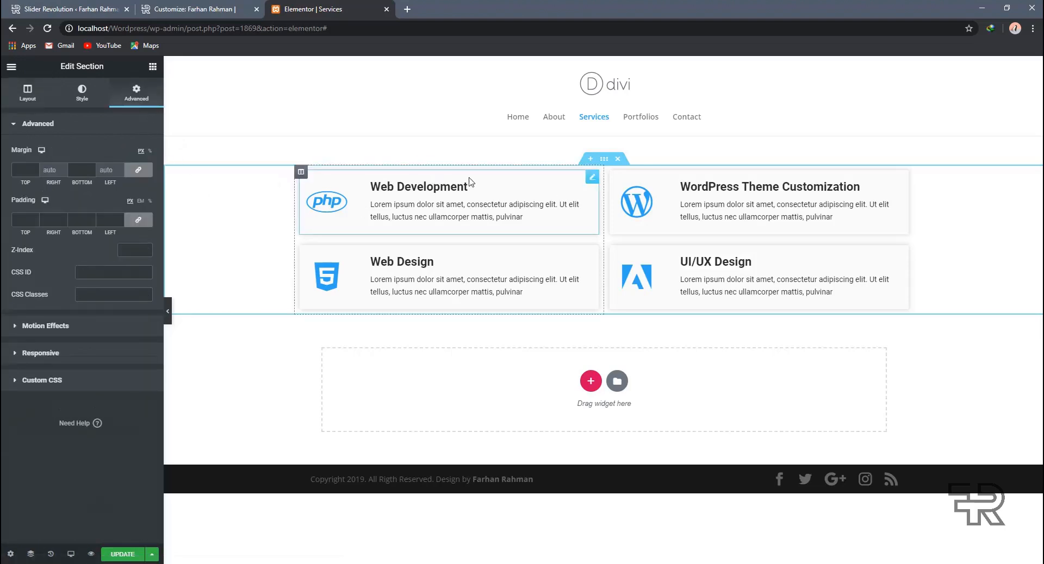
left_click(133, 218)
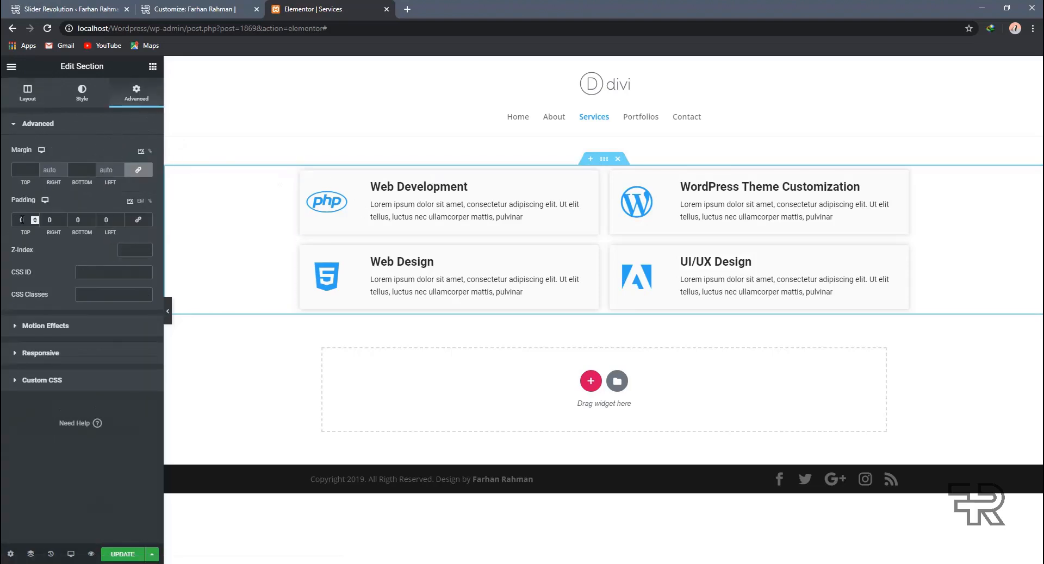
type("120")
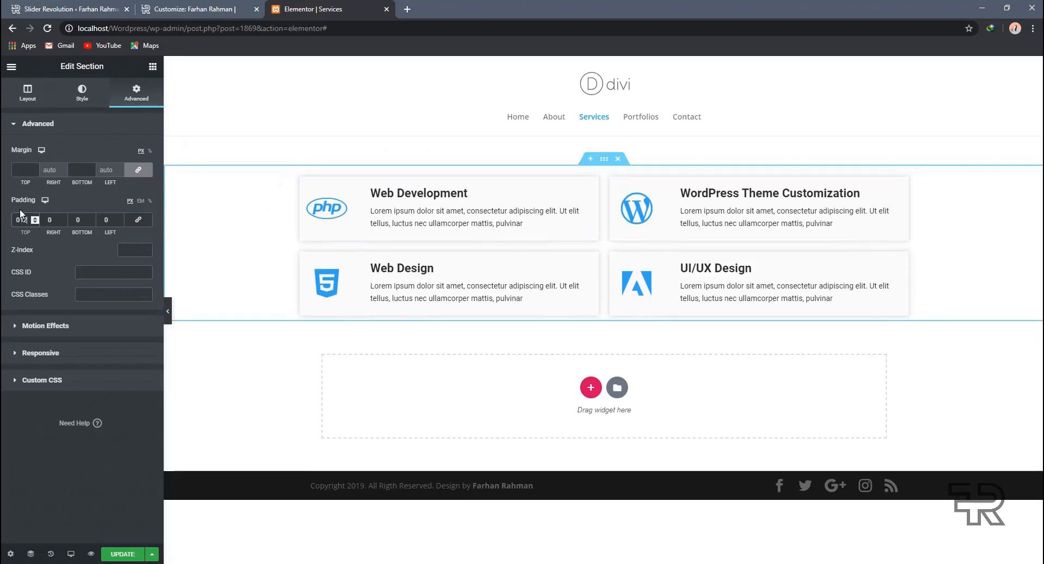
key("Tab")
key("shift+Tab")
type("80")
key("Tab")
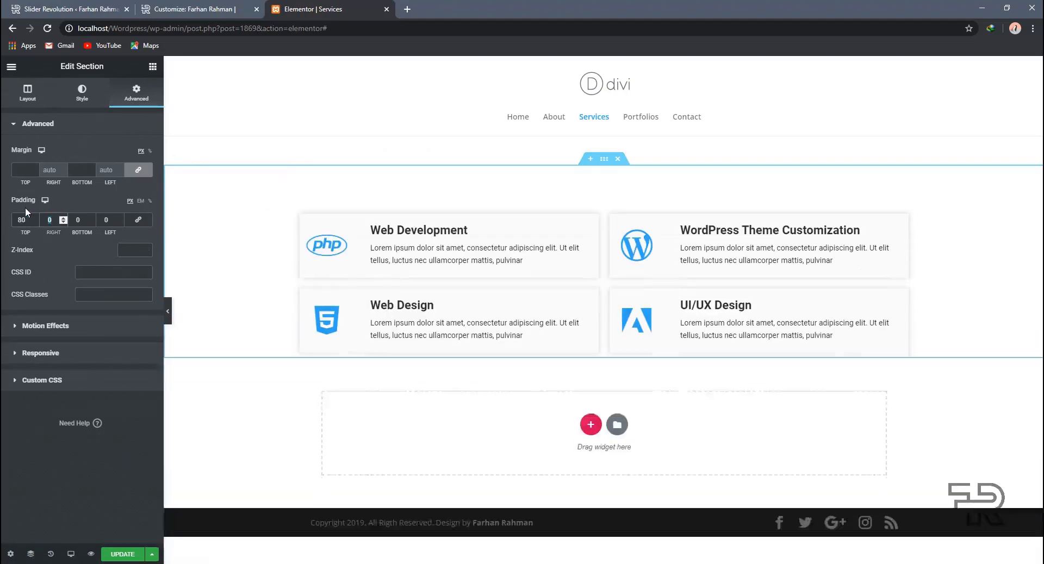
key("Tab")
type("80")
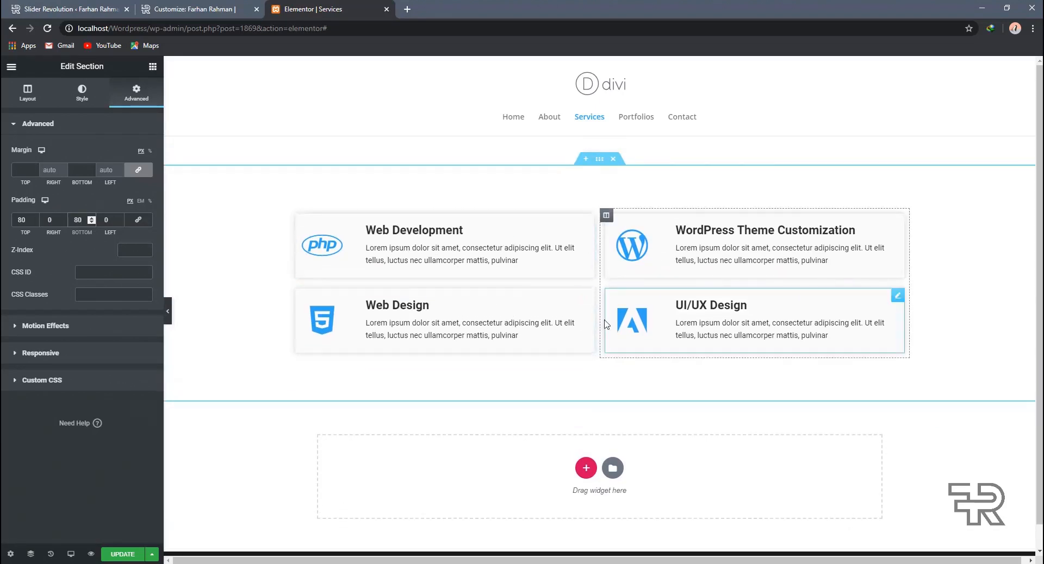
Insert an Inner Section above the Web Development box in the section's first column
left_click(153, 66)
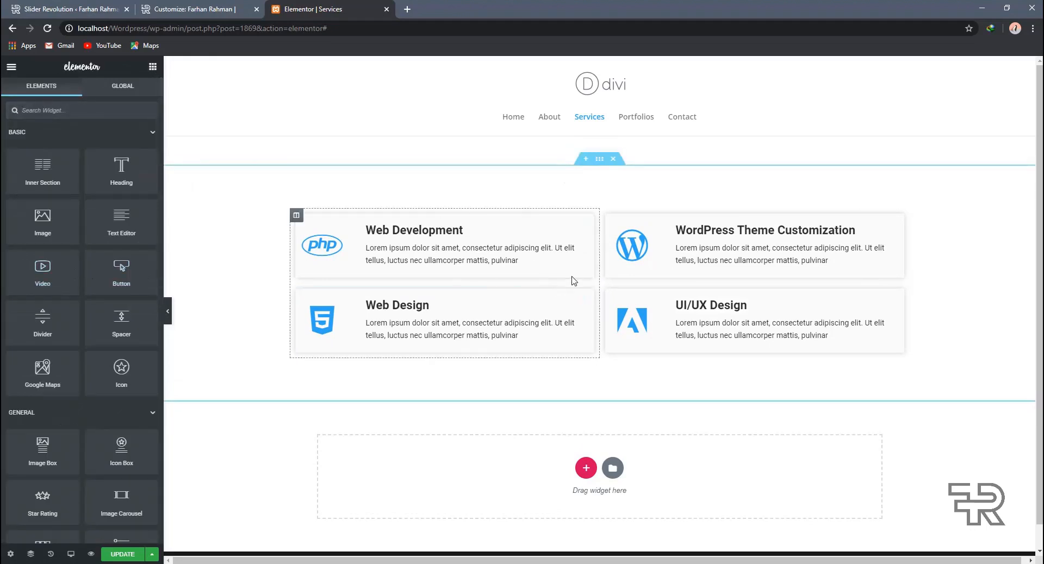
left_click_drag(63, 166, 522, 343)
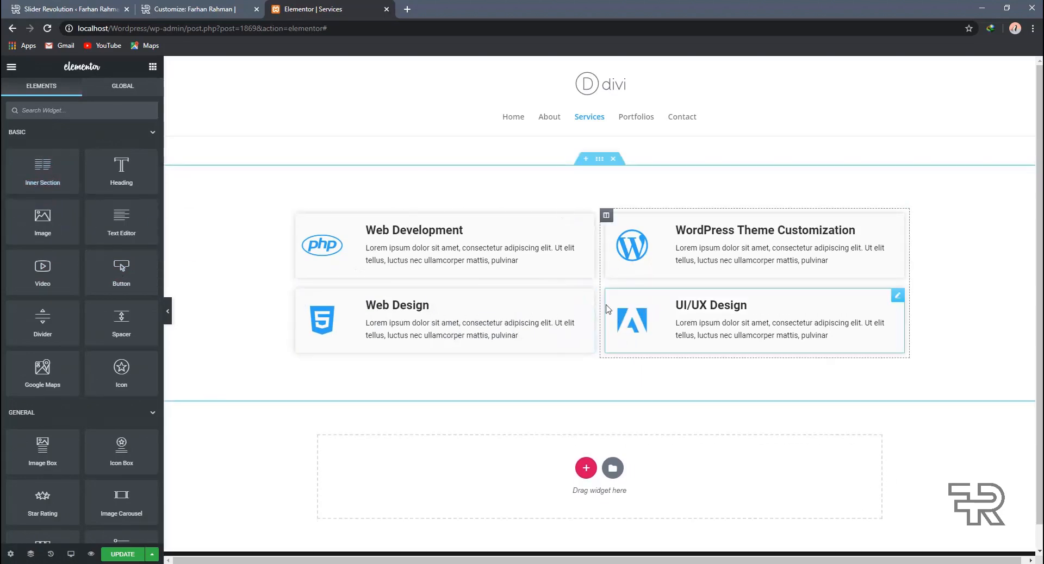
left_click_drag(43, 169, 491, 274)
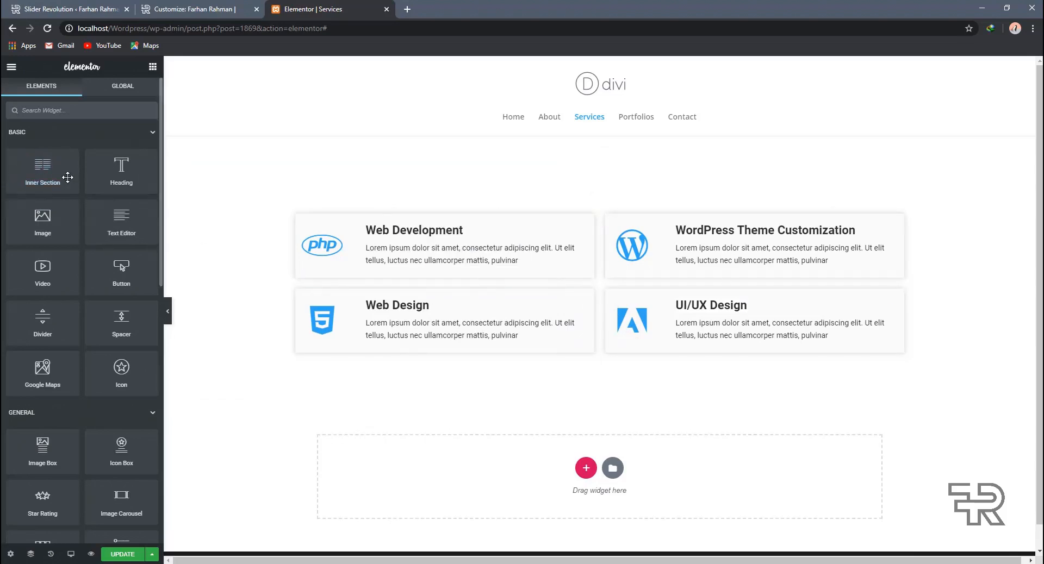
left_click_drag(42, 169, 492, 217)
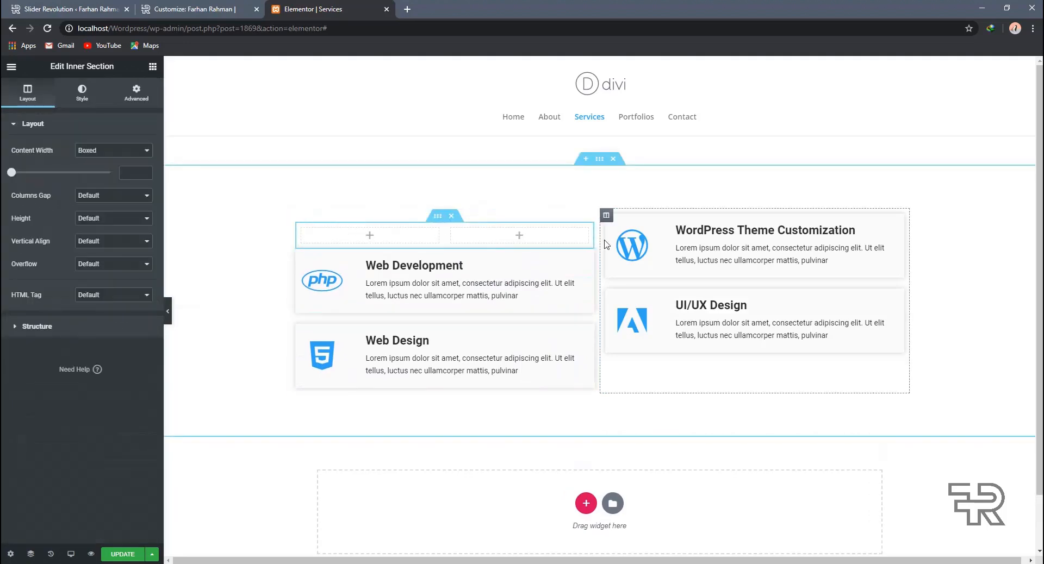
Move the PHP and HTML5 boxes into the inner section's first column and the other two into its second, and delete the emptied outer column
left_click_drag(589, 254, 358, 236)
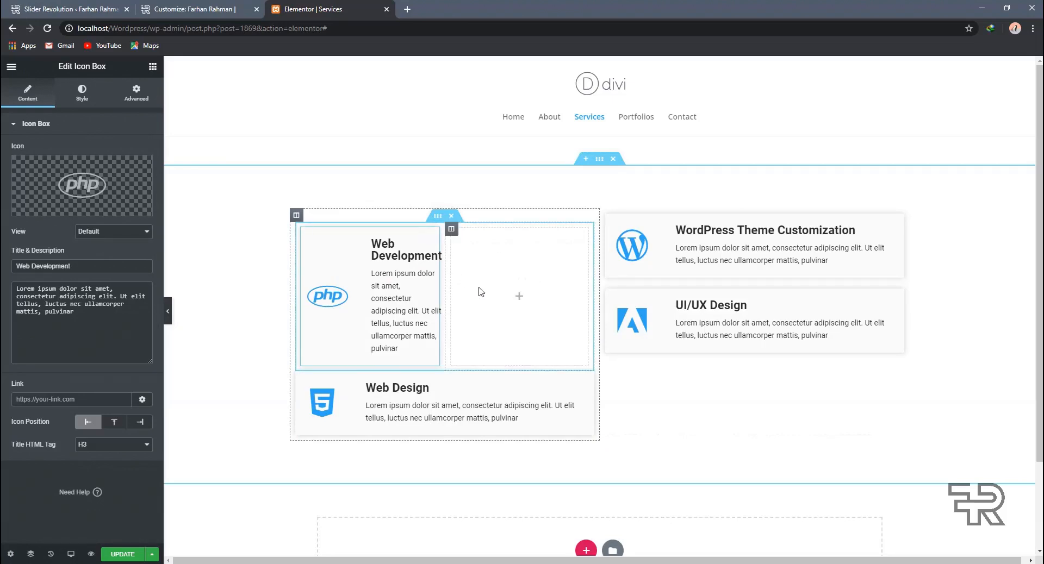
mouse_move(588, 378)
left_mouse_down()
mouse_move(508, 375)
mouse_move(373, 345)
mouse_move(392, 344)
left_mouse_up()
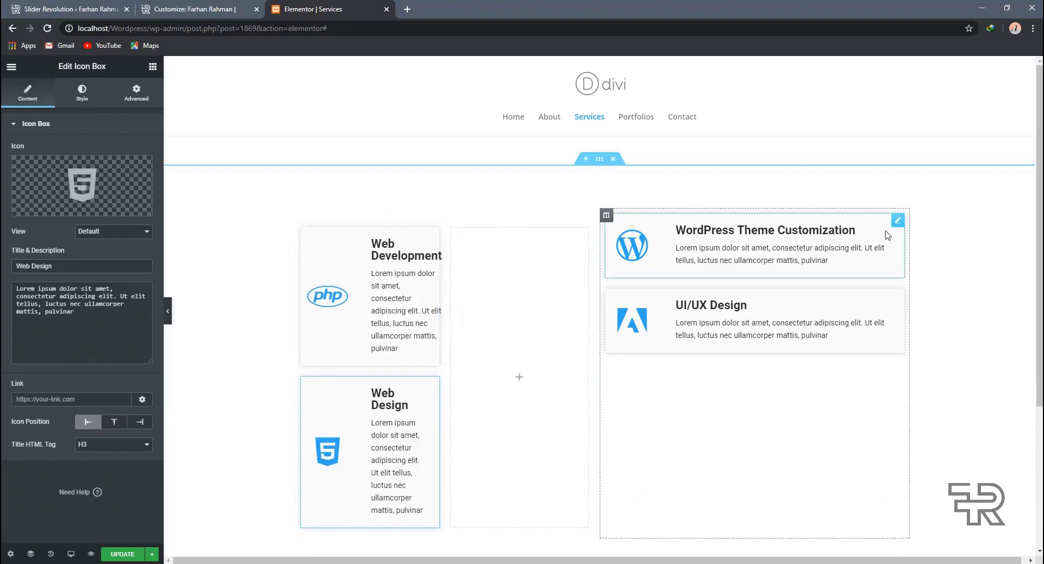
mouse_move(897, 218)
left_mouse_down()
mouse_move(547, 303)
mouse_move(526, 273)
left_mouse_up()
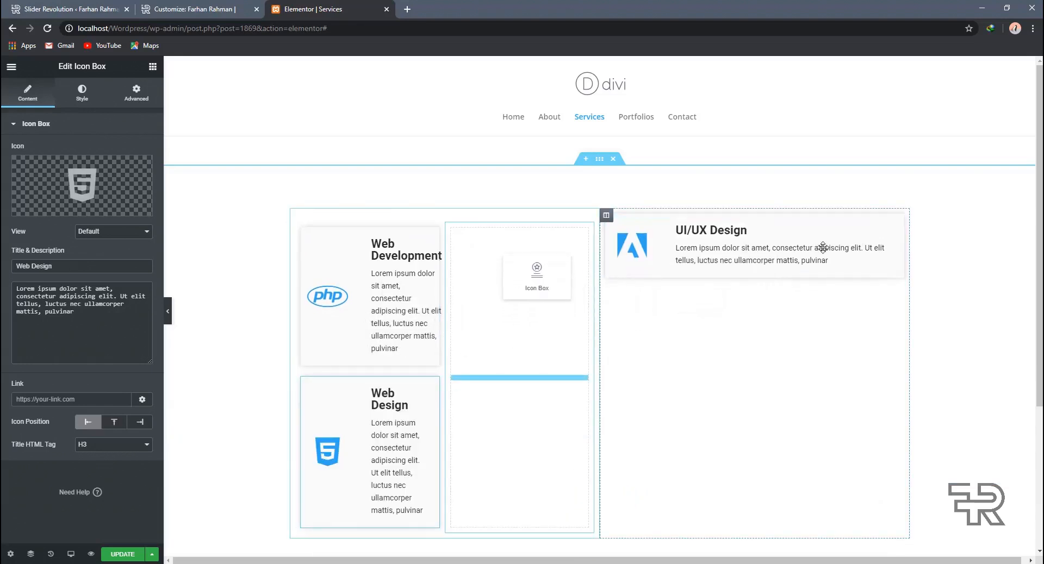
mouse_move(894, 222)
left_mouse_down()
mouse_move(524, 399)
mouse_move(517, 393)
left_mouse_up()
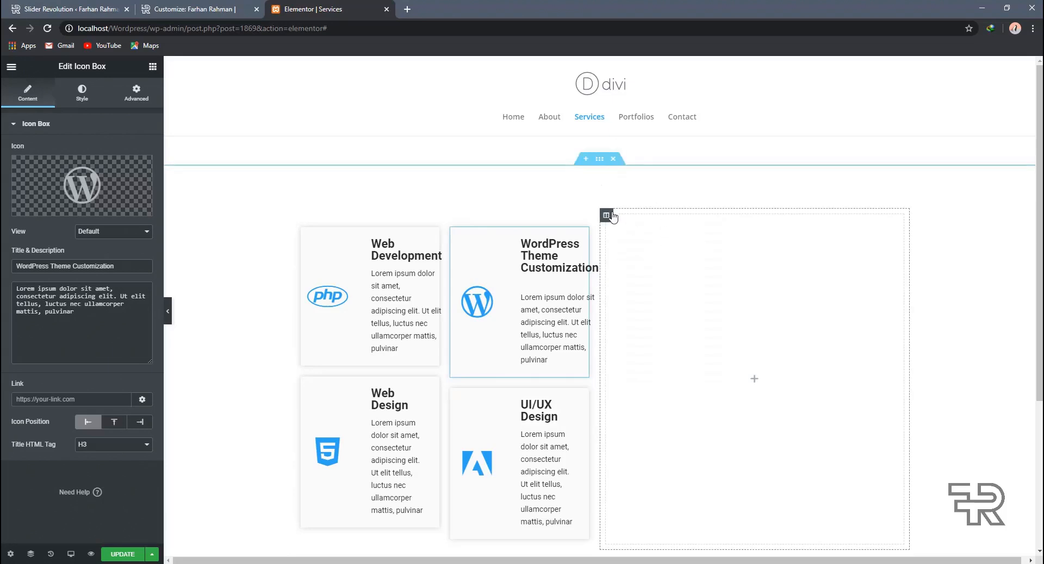
right_click(608, 216)
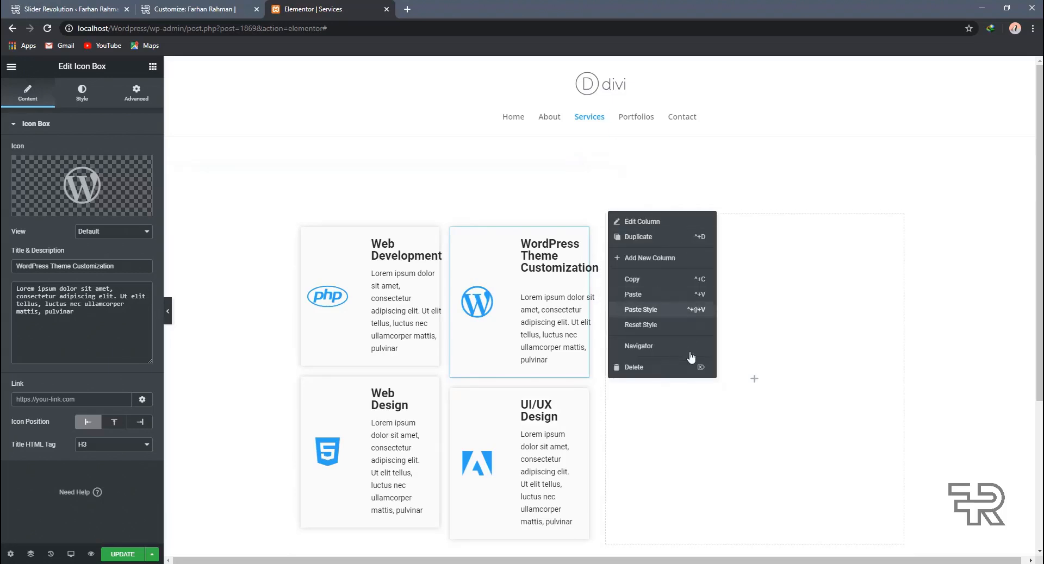
left_click(702, 367)
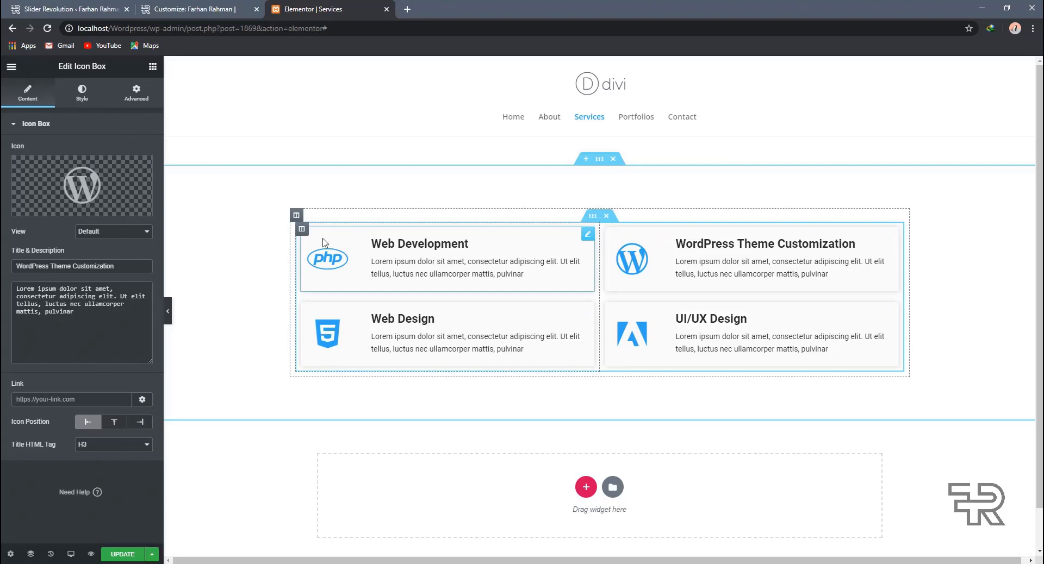
Set all margins and paddings of the outer column holding the inner section to 0
left_click(301, 229)
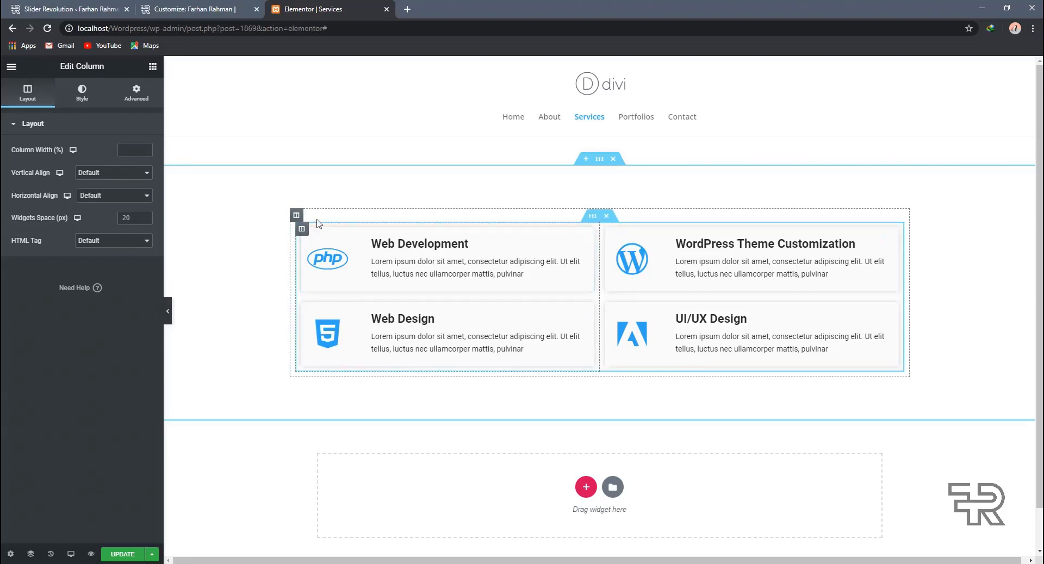
left_click(137, 96)
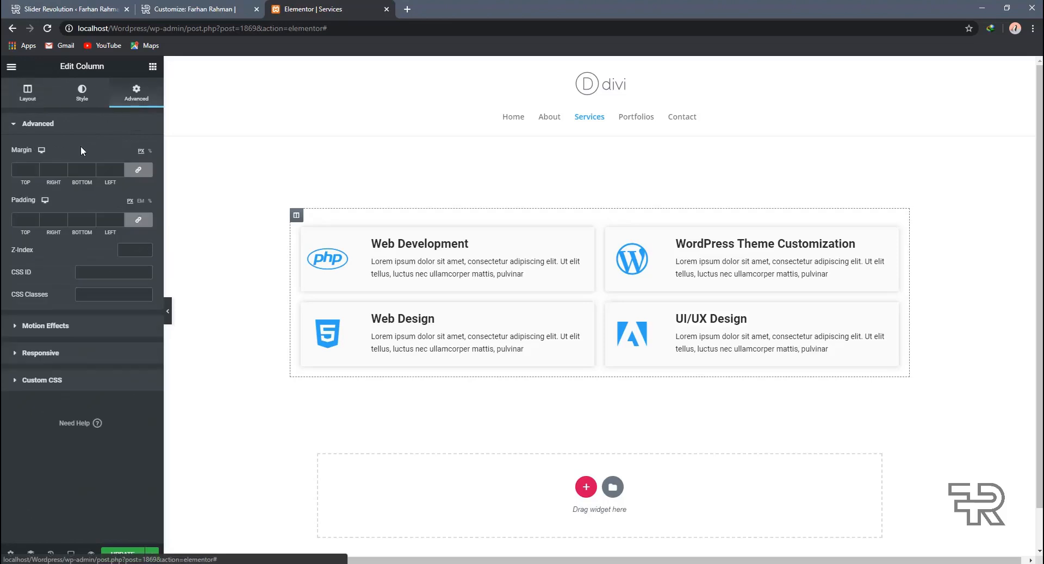
type("0")
left_click(106, 216)
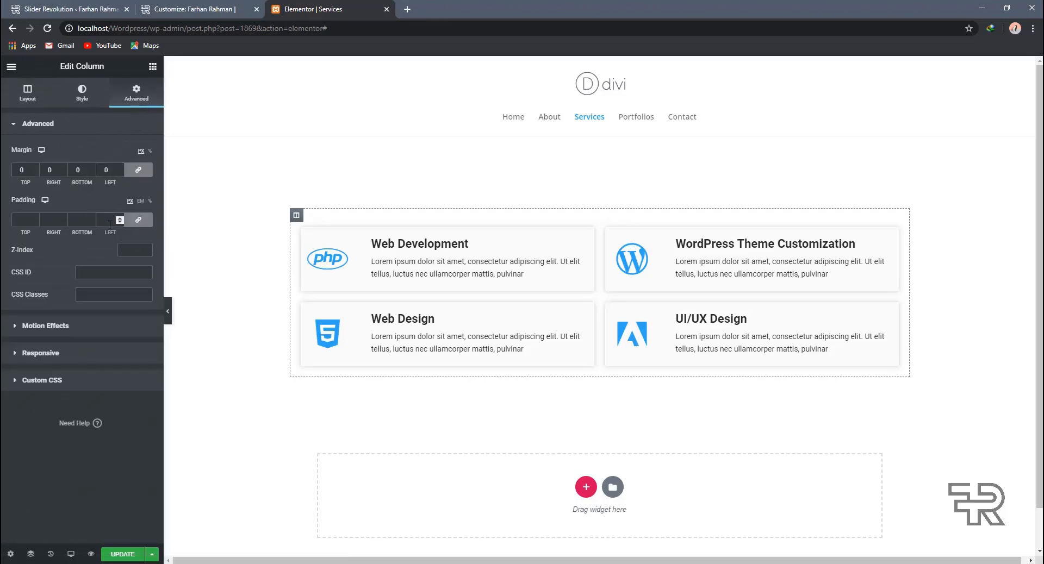
type("0")
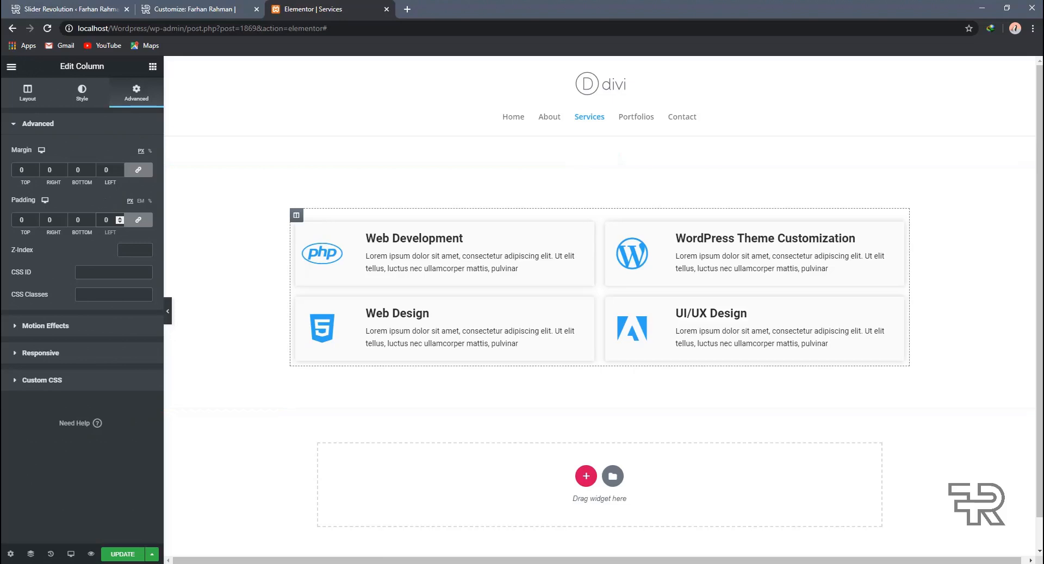
left_click(718, 257)
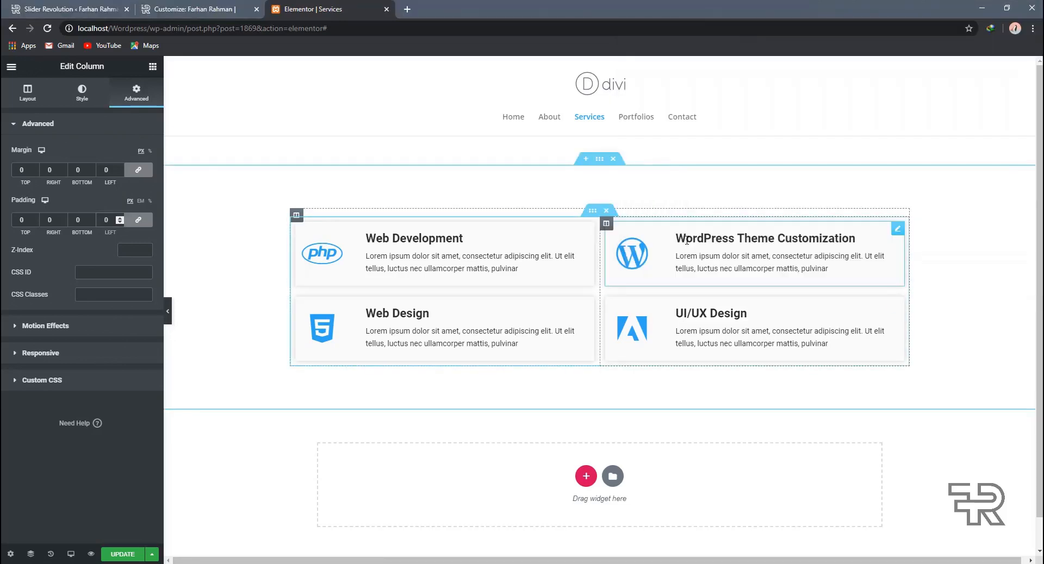
Add a single-column section below the icon boxes and place a Heading widget in it
scroll(599, 324, "down", 1)
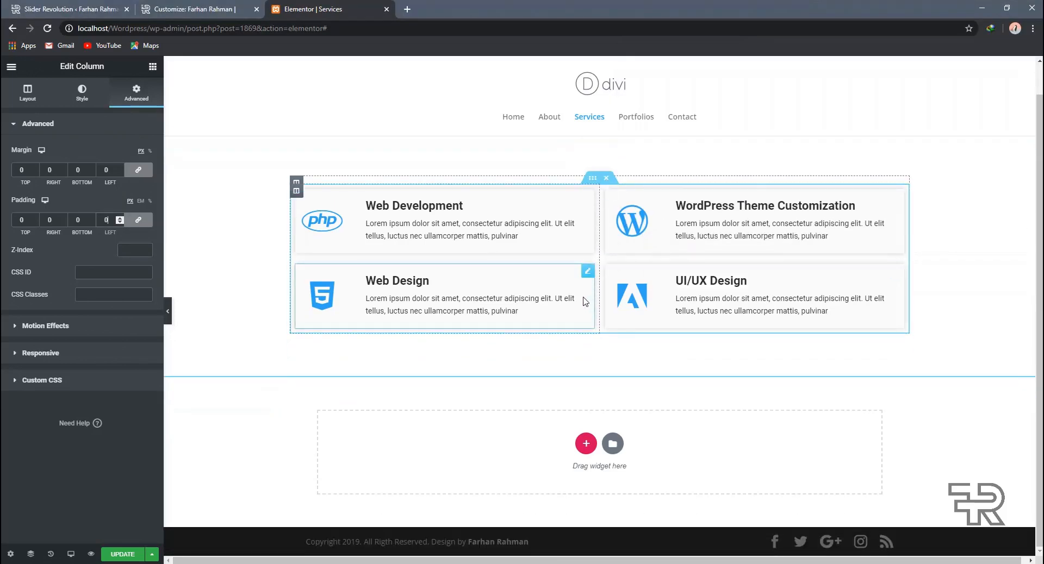
left_click(585, 443)
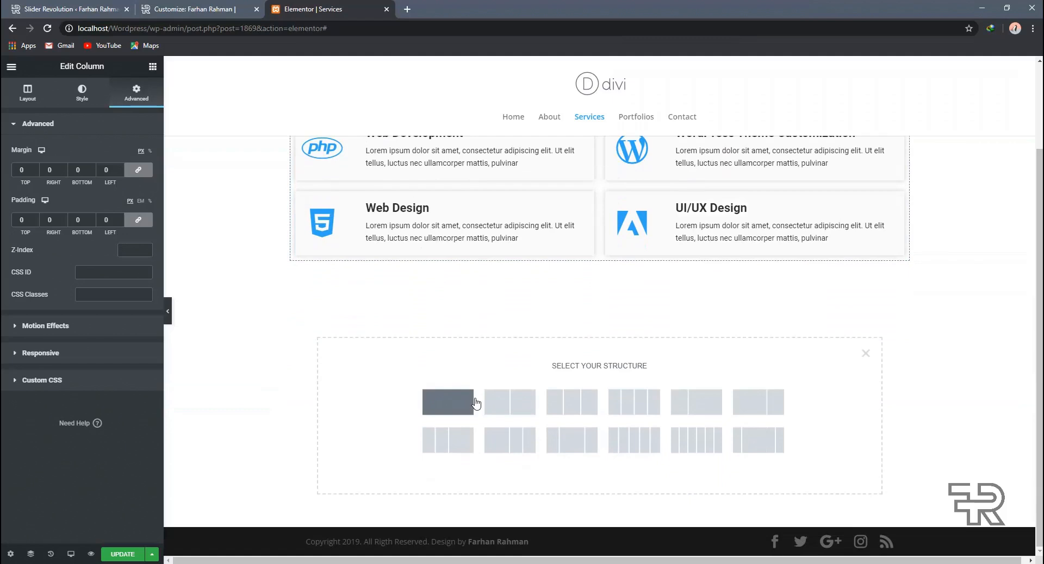
left_click(475, 397)
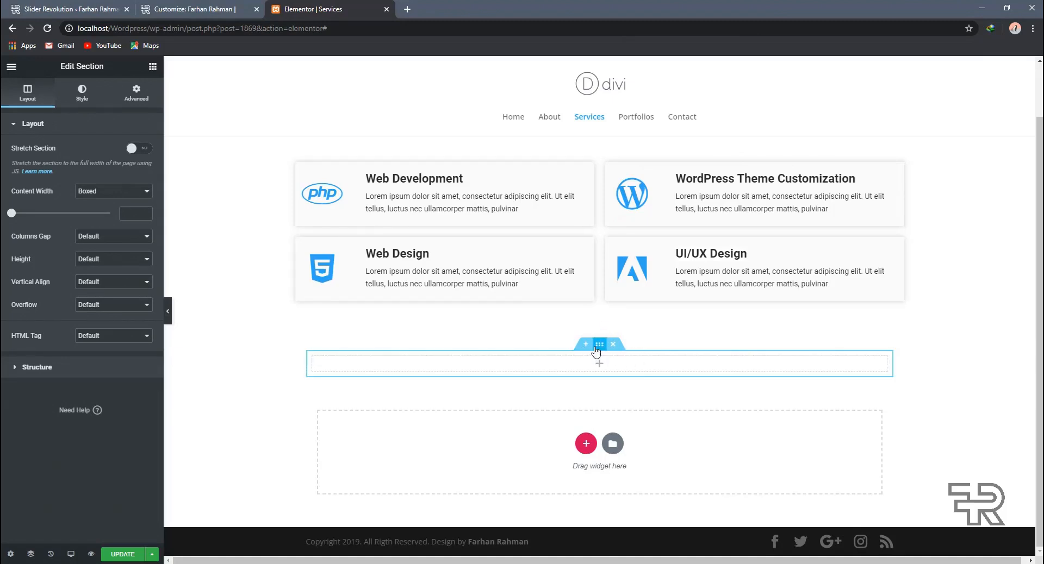
left_click(599, 363)
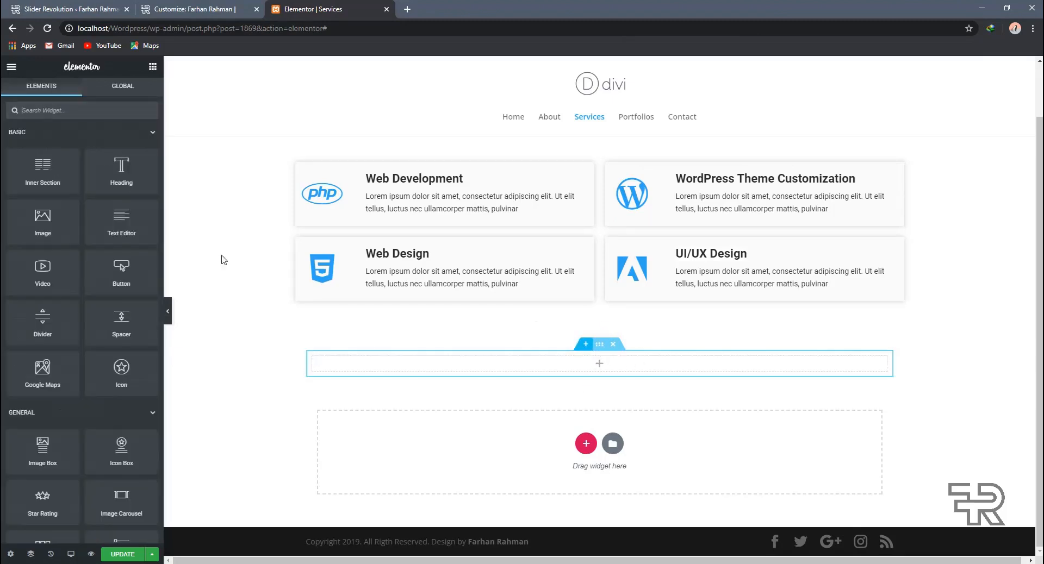
left_click_drag(130, 172, 620, 363)
Replace the heading's placeholder title with "HIRE ME FOR BEST SOLUTION!"
left_click(135, 181)
key("ctrl+a")
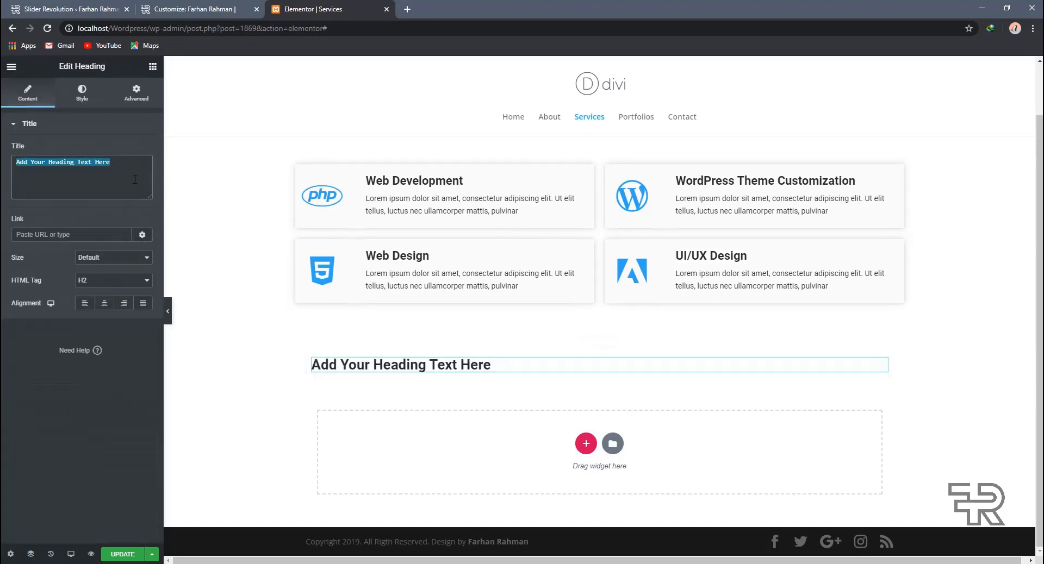
key("BackSpace")
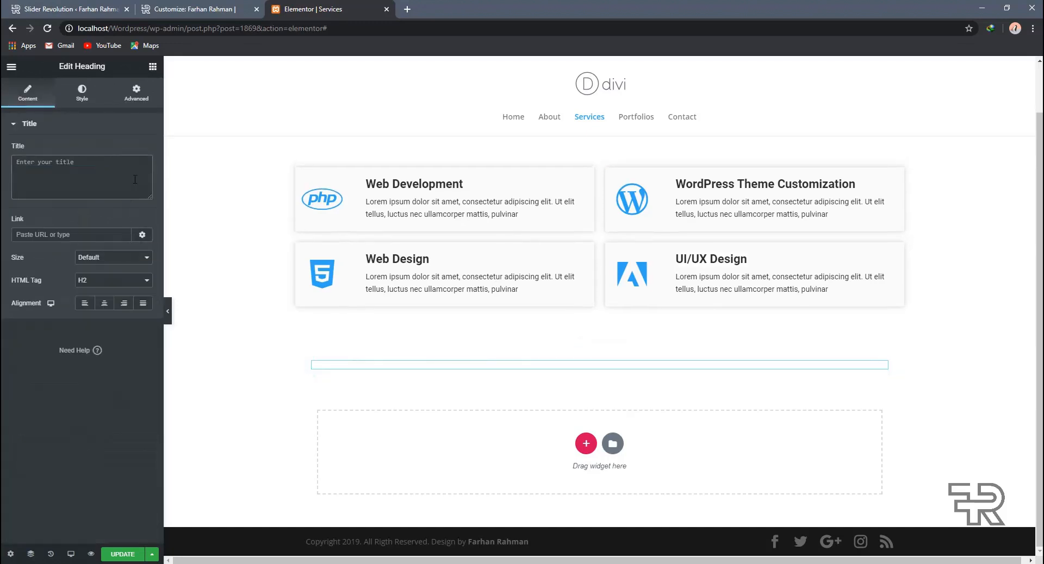
type("HIRE ME for")
key("BackSpace")
key("BackSpace")
key("BackSpace")
type("FOR BEST SOLUTION")
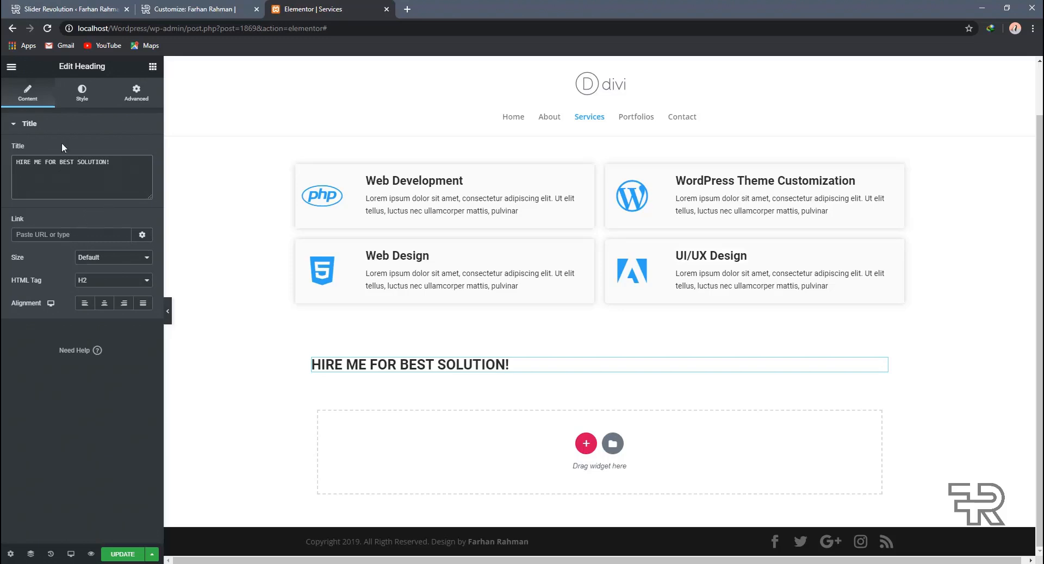
left_click(134, 92)
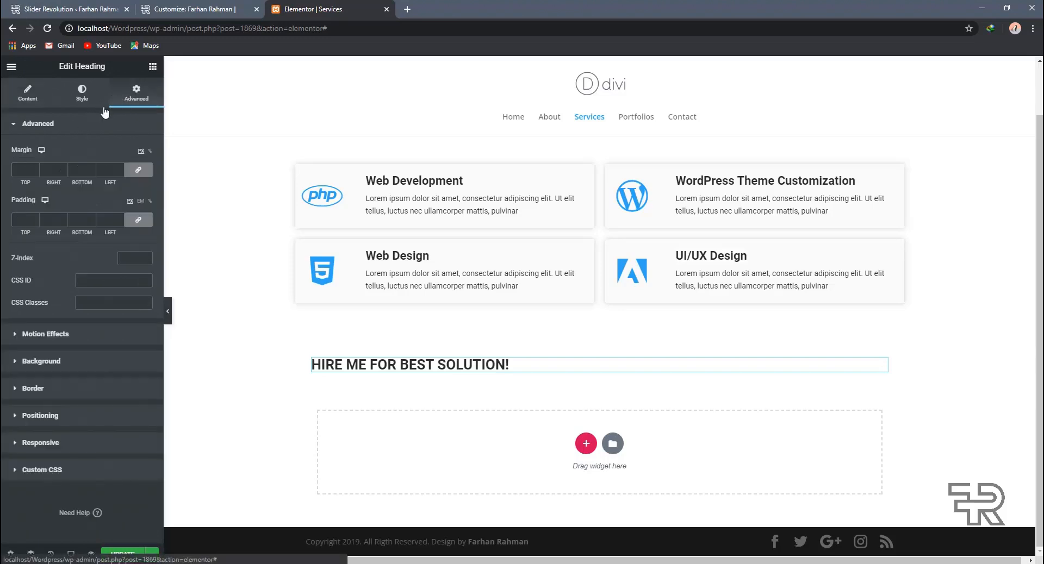
left_click(33, 96)
left_click(129, 97)
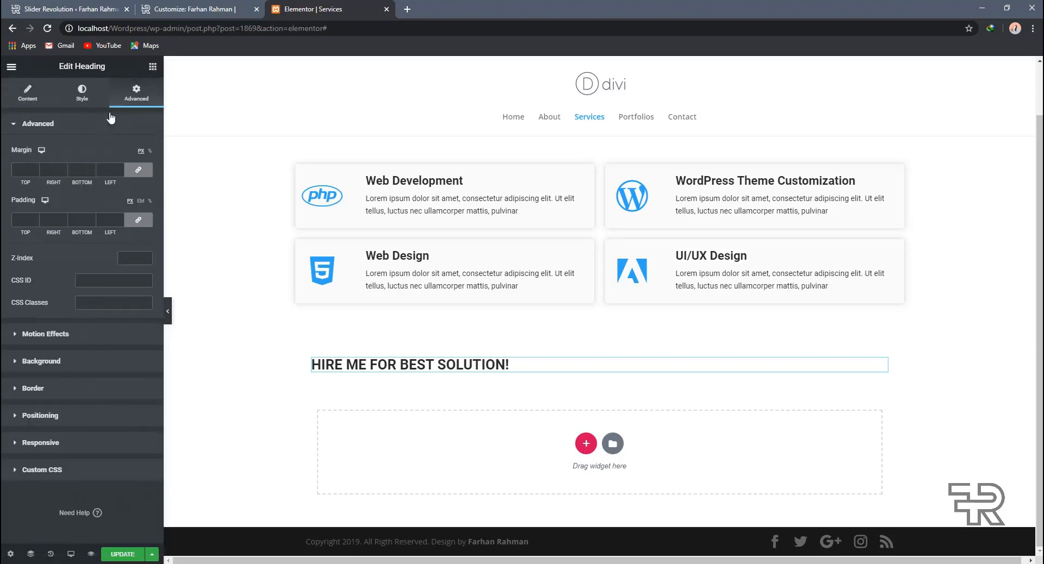
Add a Button widget directly below the heading and set its text to "HIRE!"
left_click(152, 66)
left_click_drag(121, 270, 476, 367)
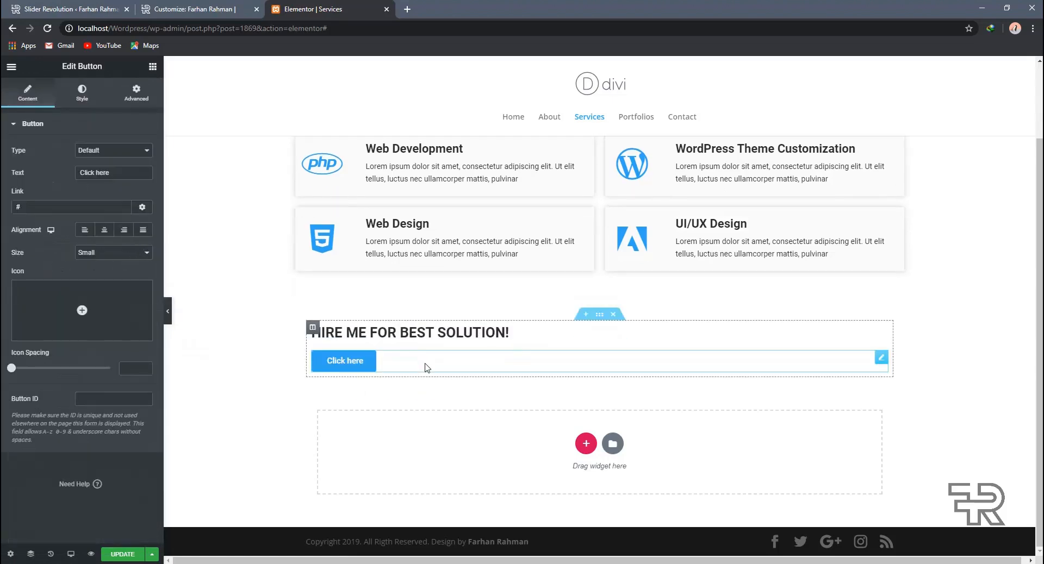
triple_click(113, 173)
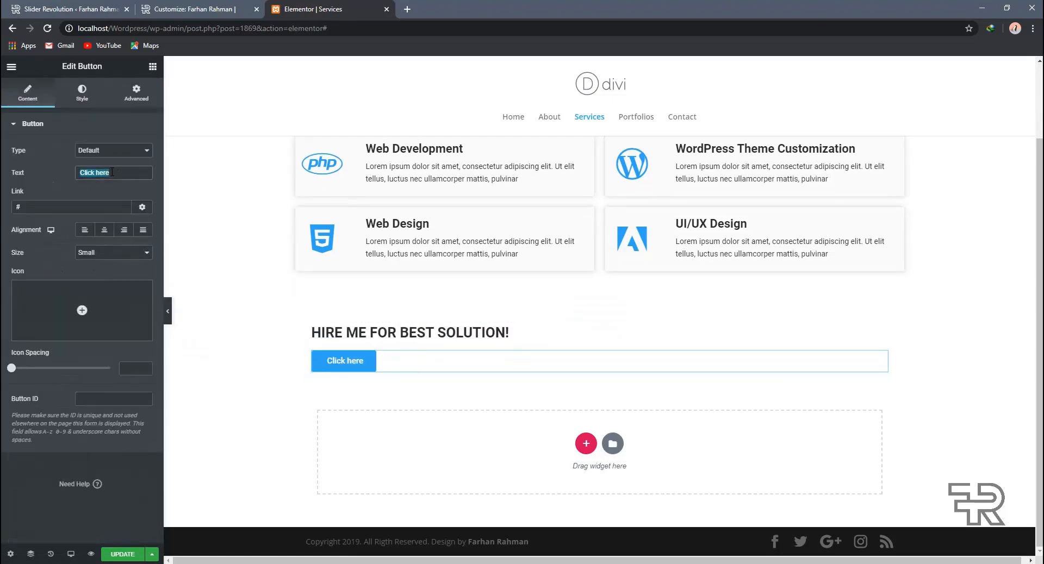
type("HIRE a")
triple_click(112, 172)
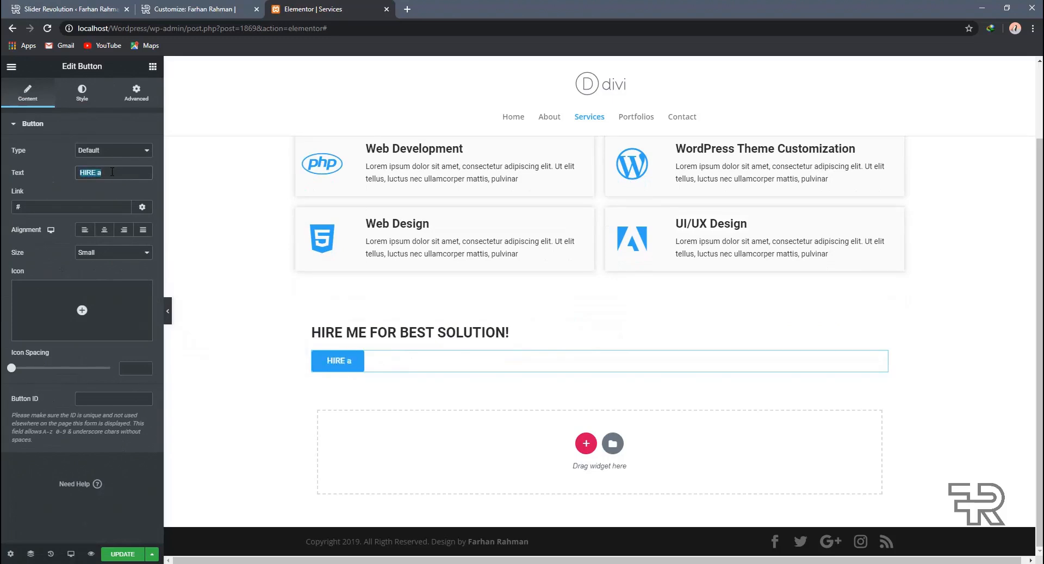
type("HIRE")
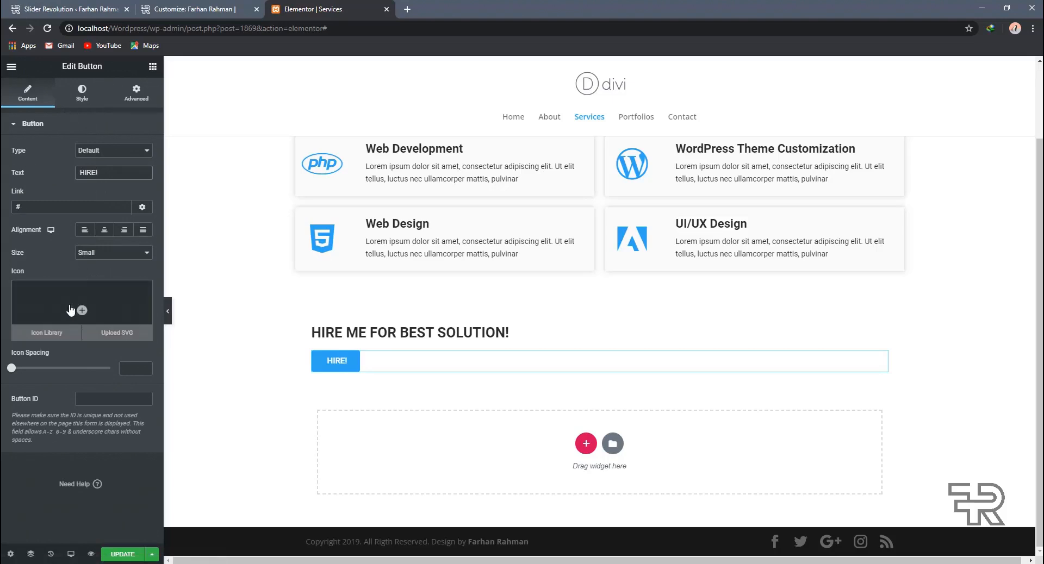
left_click(109, 301)
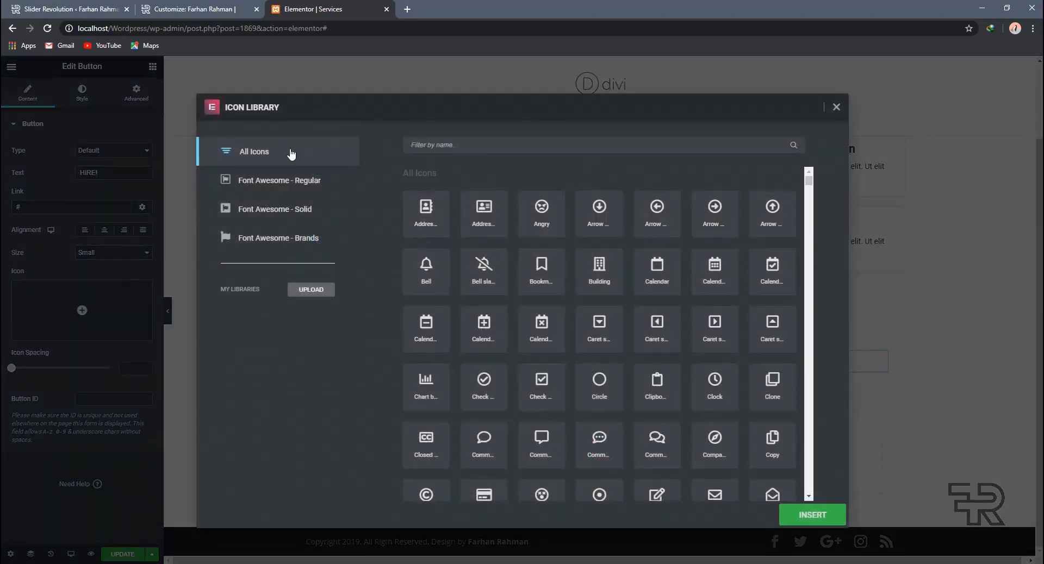
left_click(836, 107)
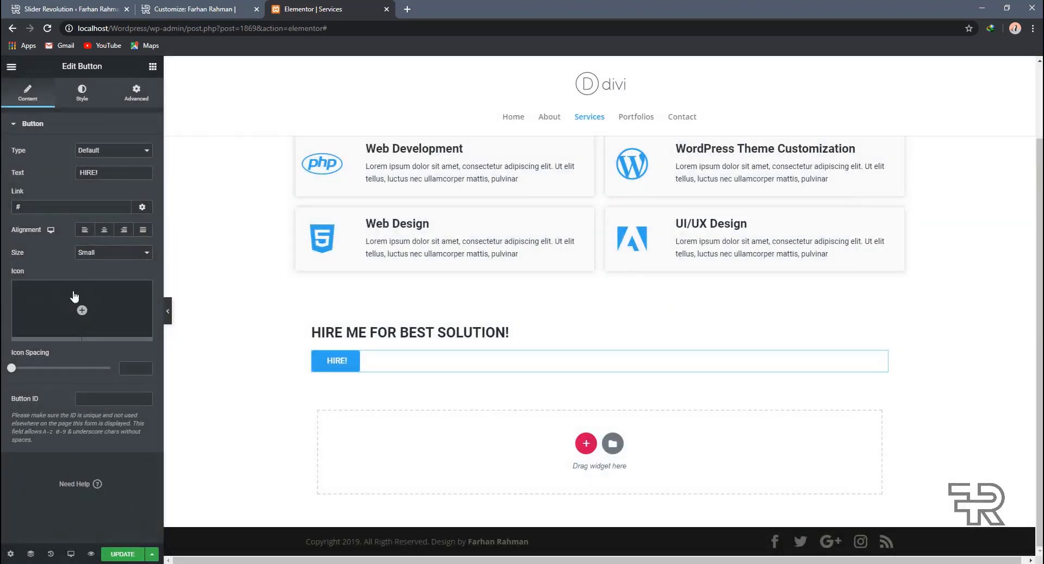
Search the icon library for "user" and add the outlined User icon to the HIRE! button
left_click(76, 302)
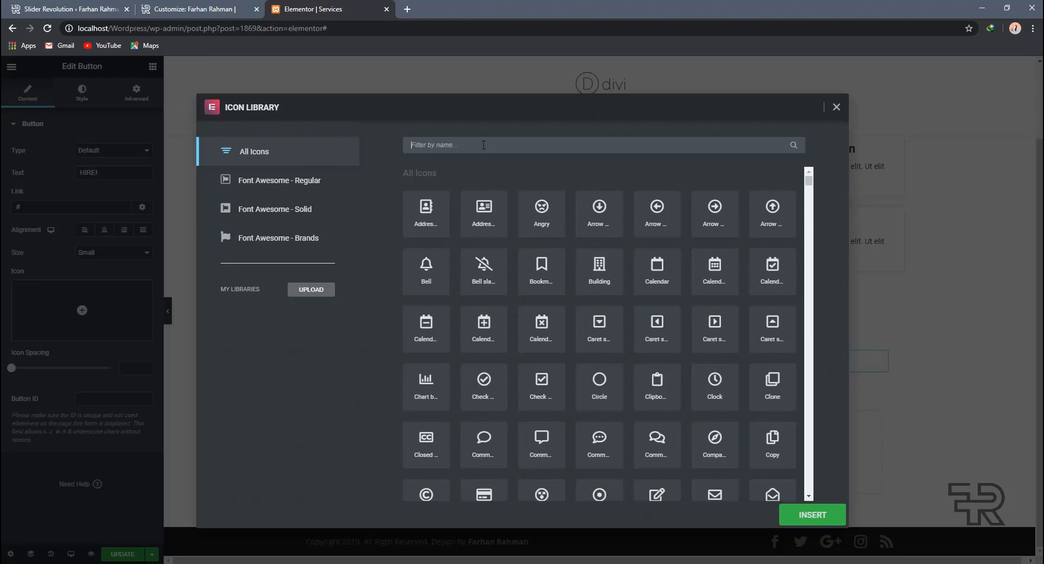
type("user")
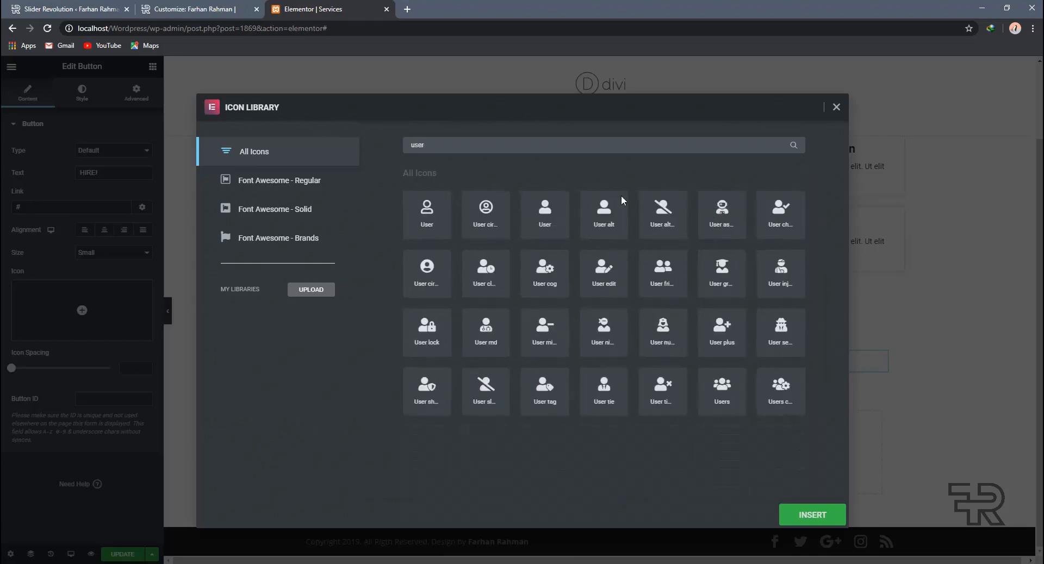
left_click(435, 209)
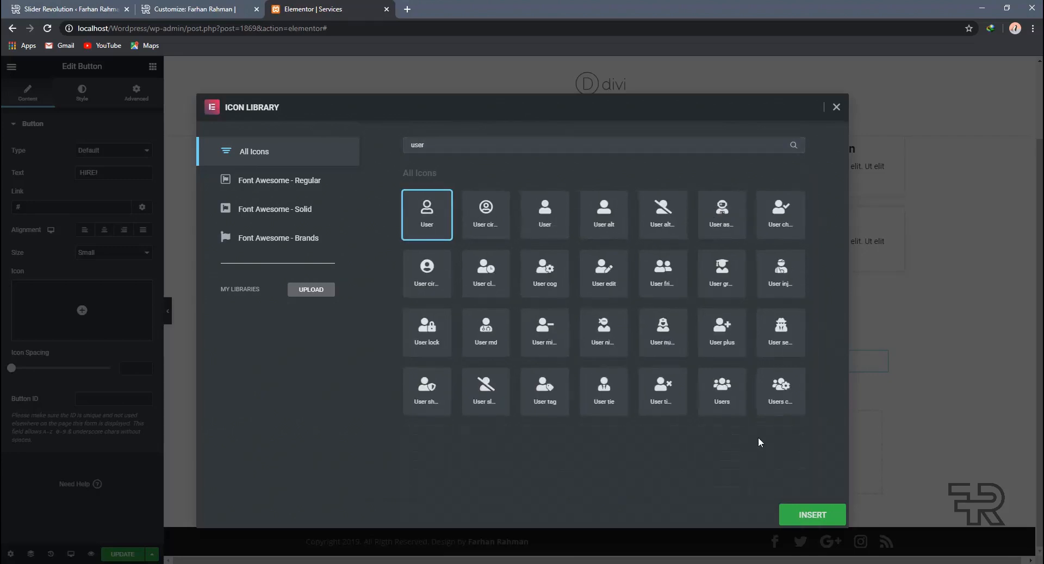
left_click(827, 514)
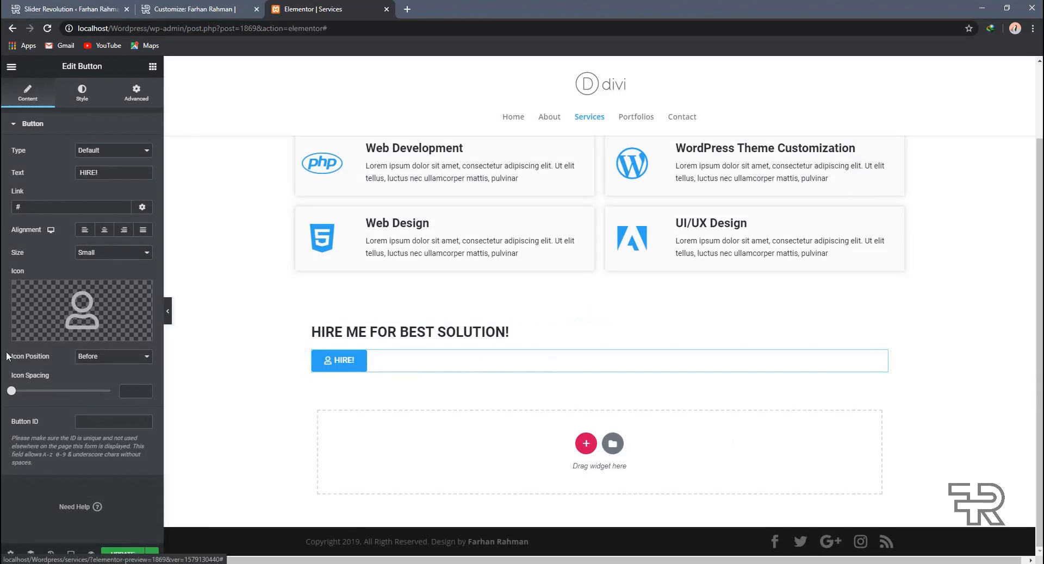
left_click(111, 357)
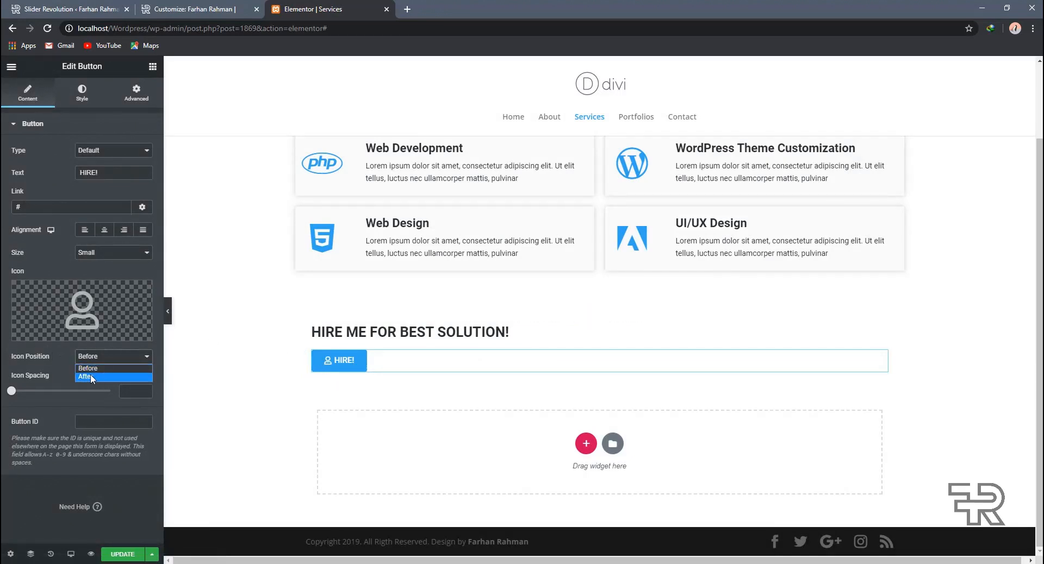
left_click(81, 376)
left_click(113, 360)
left_click(106, 369)
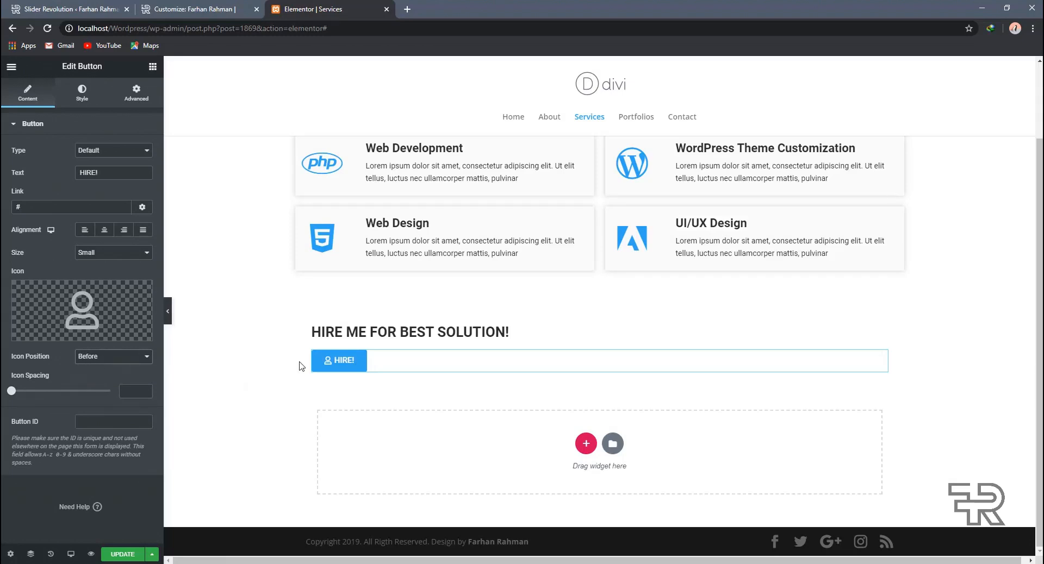
Set the icon spacing of the HIRE! button to 10
left_click_drag(11, 394, 25, 394)
left_click_drag(129, 392, 100, 391)
type("15")
key("BackSpace")
type("0")
left_click(64, 369)
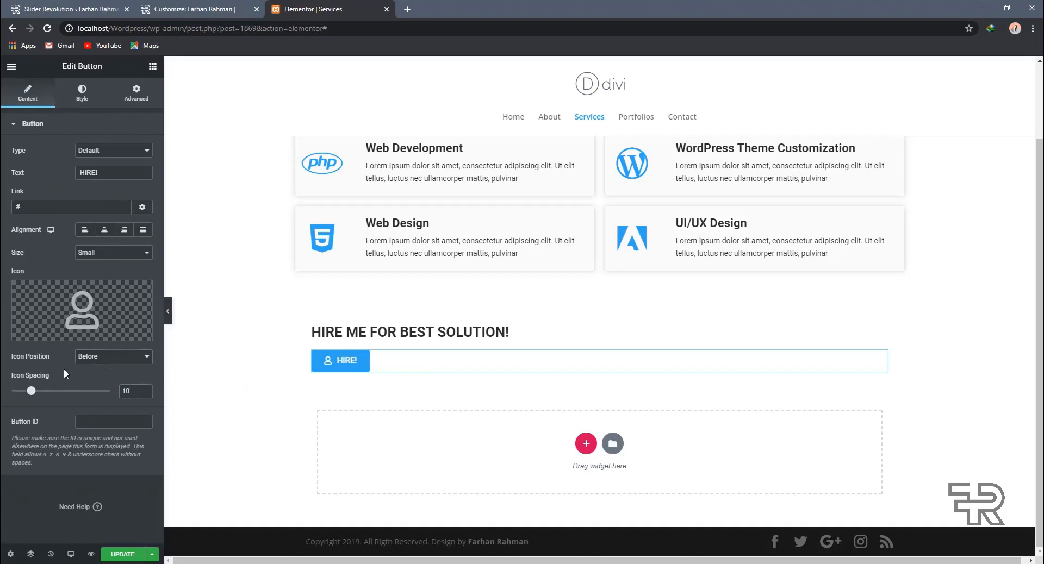
Center-align the HIRE! button and the heading above it
left_click(107, 233)
left_click(544, 332)
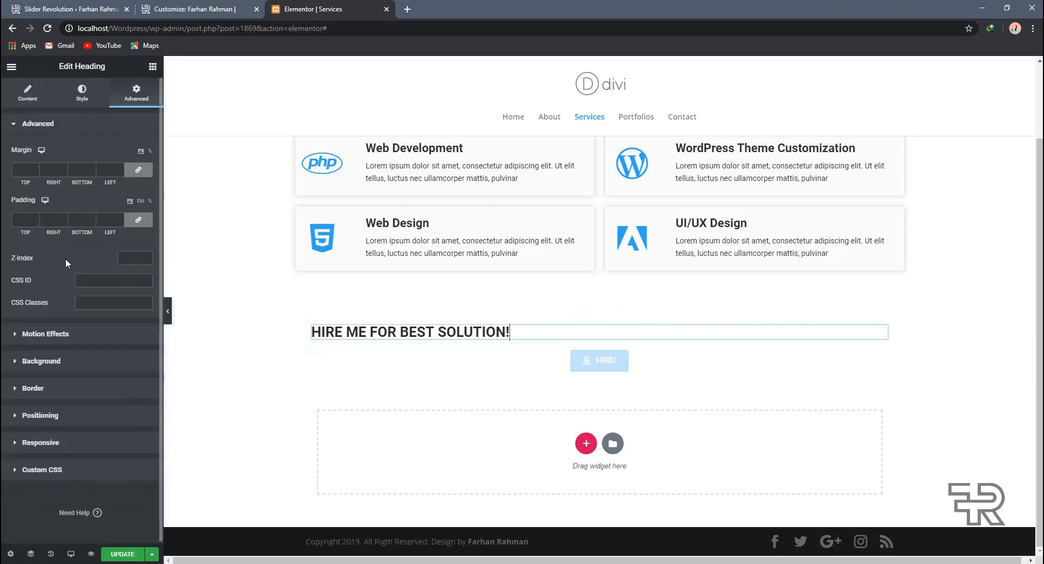
left_click(27, 93)
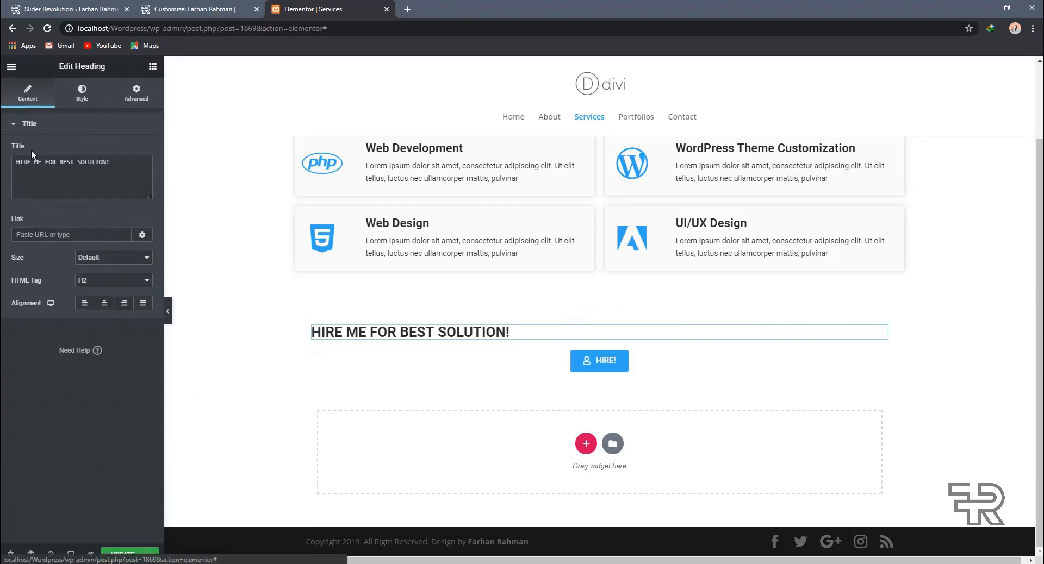
left_click(100, 302)
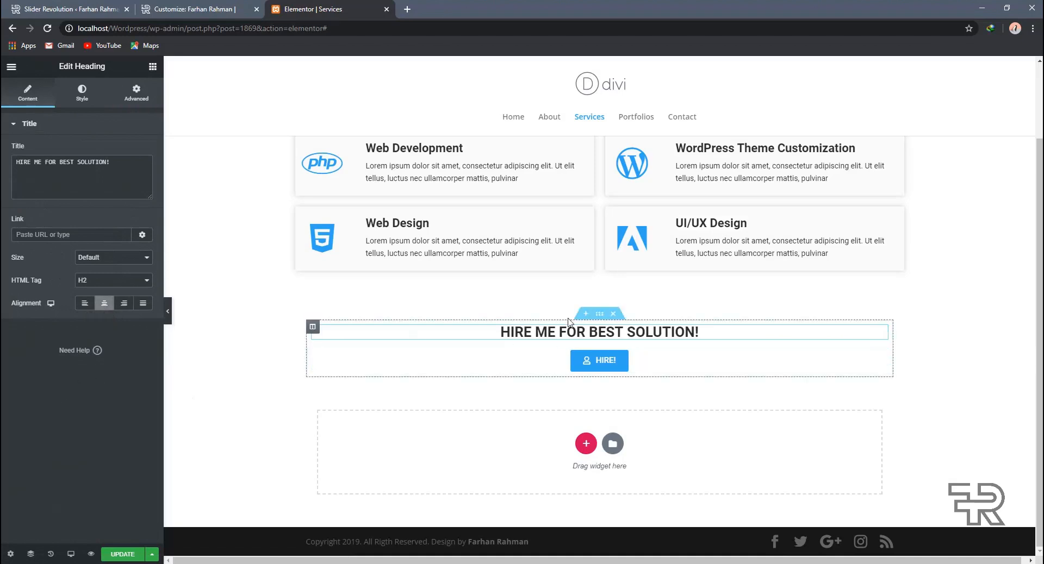
Try the Fit To Screen height on the section holding the heading and HIRE! button
left_click(599, 314)
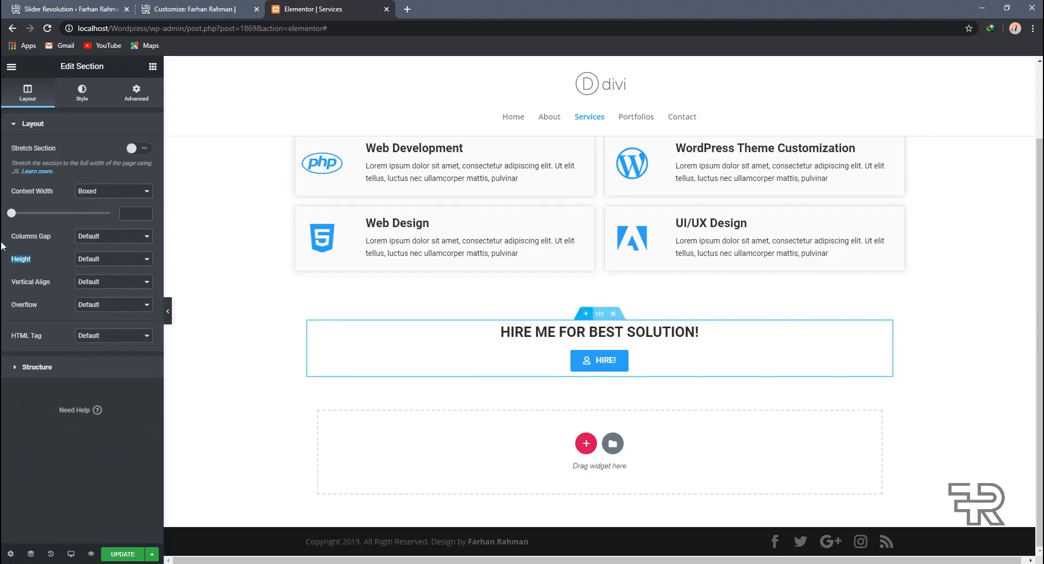
left_click(61, 261)
left_click(125, 262)
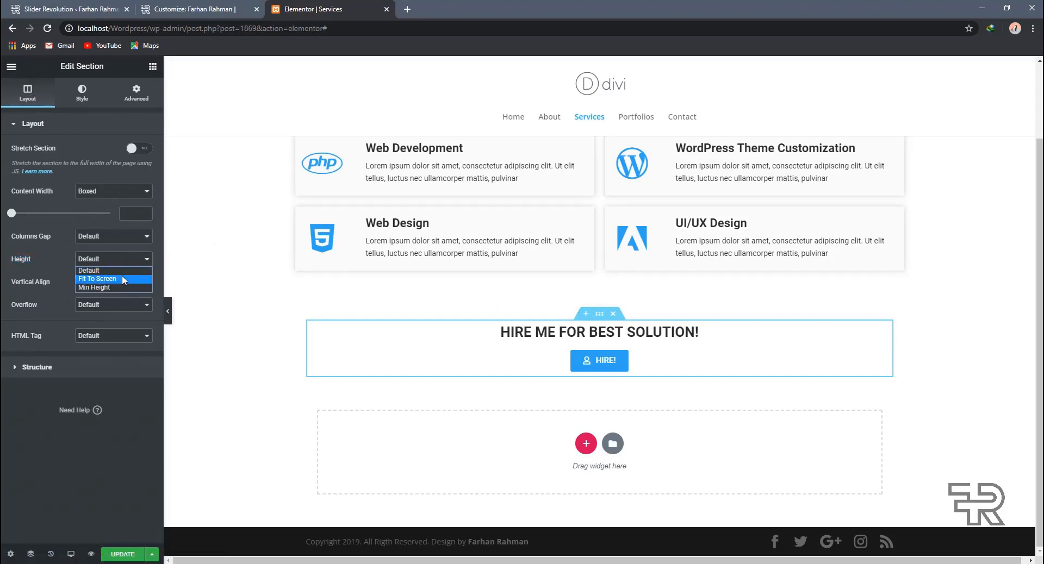
left_click(97, 278)
scroll(499, 317, "down", 2)
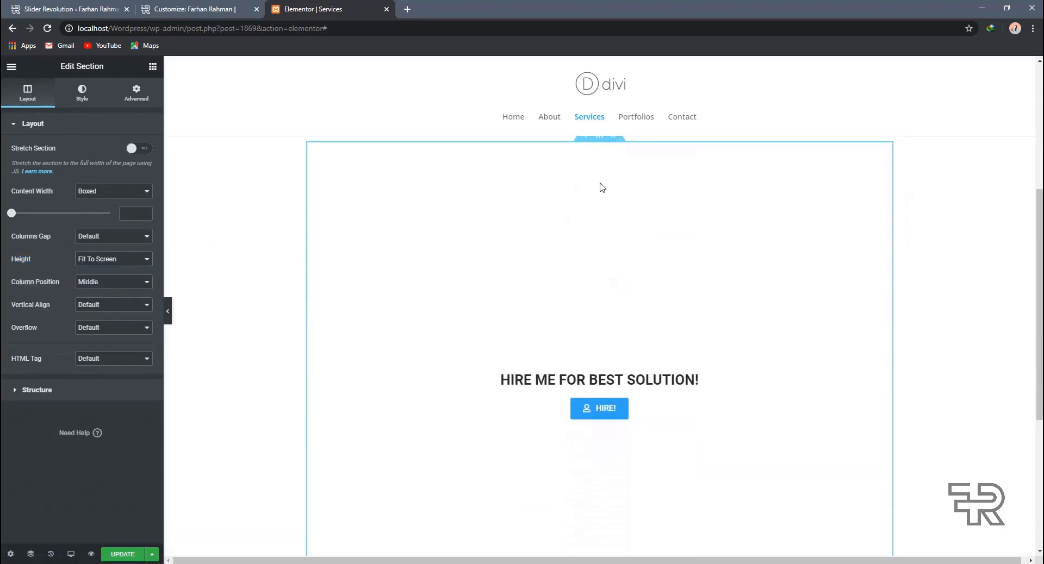
scroll(659, 170, "down", 1)
scroll(663, 348, "down", 1)
scroll(706, 356, "up", 1)
Set the call-to-action section's height to Min Height with a minimum height of 650 px
left_click(106, 261)
left_click(105, 290)
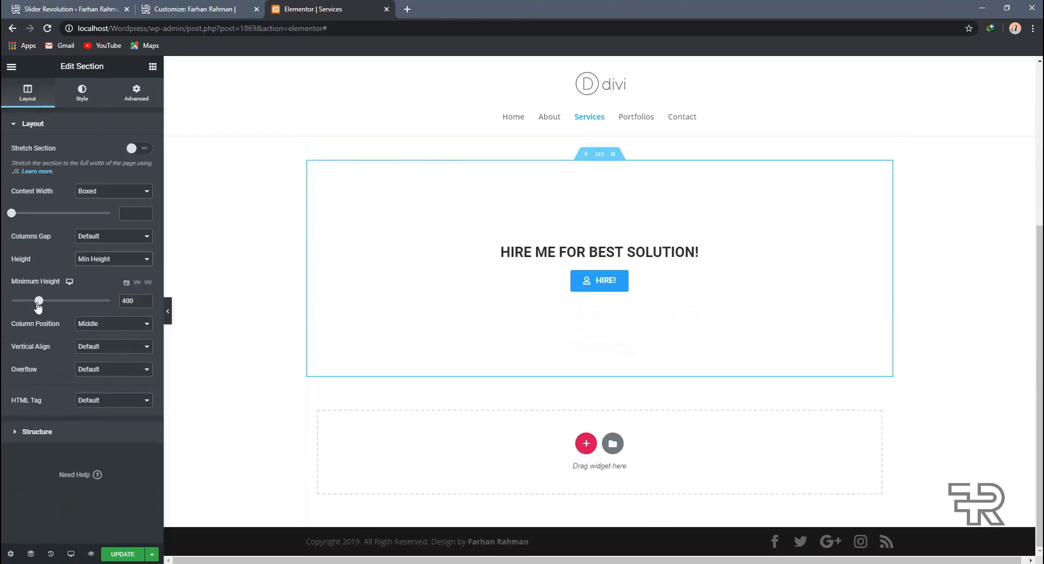
left_click_drag(38, 300, 58, 301)
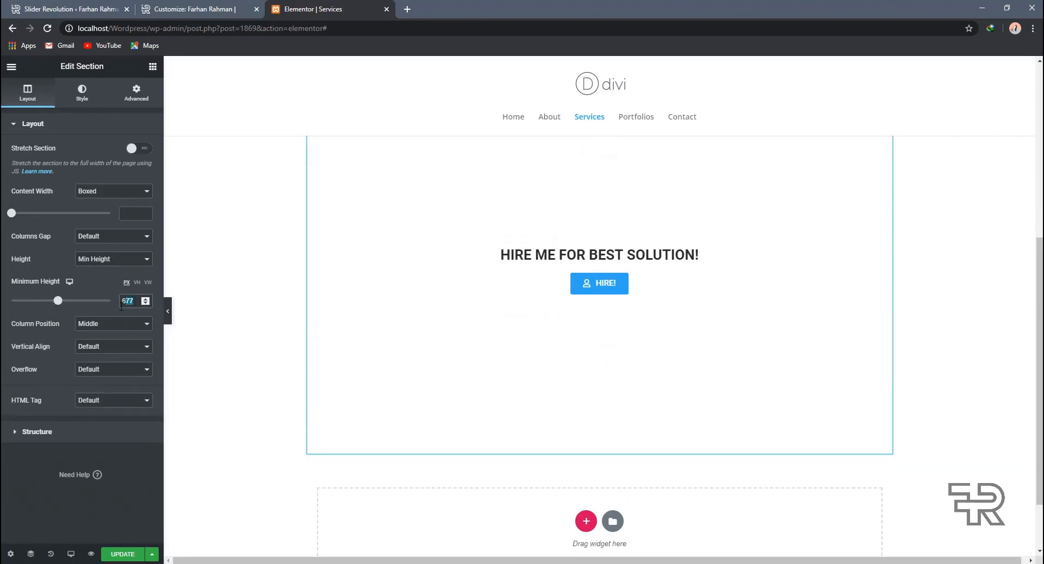
type("50")
scroll(284, 343, "up", 2)
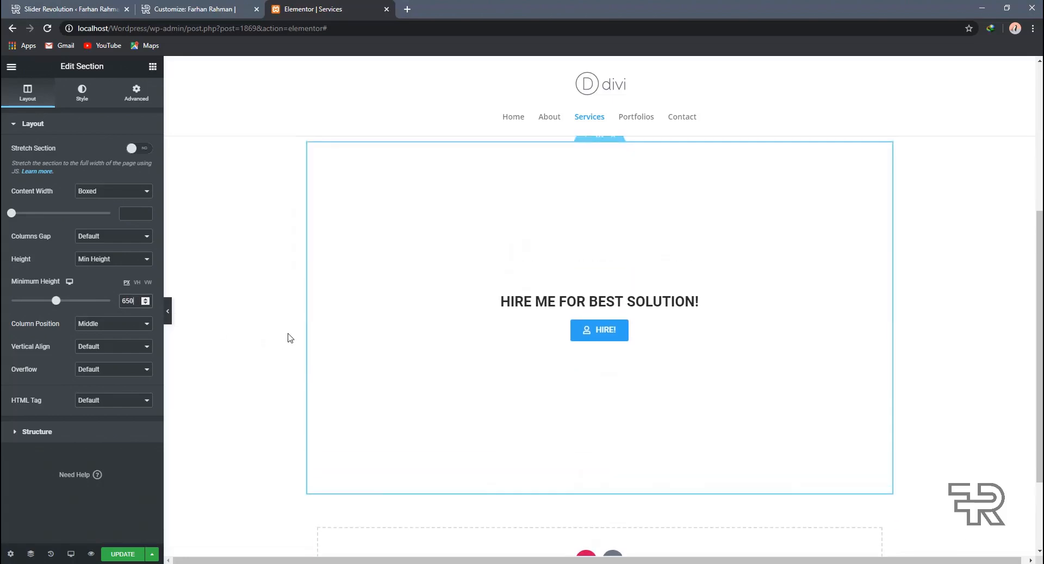
scroll(280, 335, "down", 1)
scroll(326, 313, "up", 1)
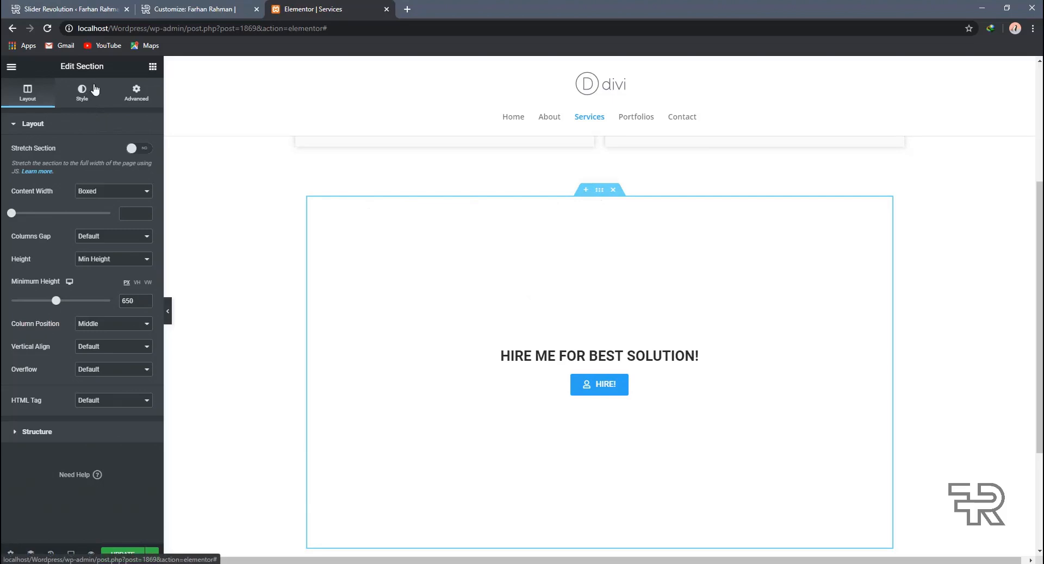
Give the call-to-action section a classic background using the mountain lake photo from the media library
left_click(82, 92)
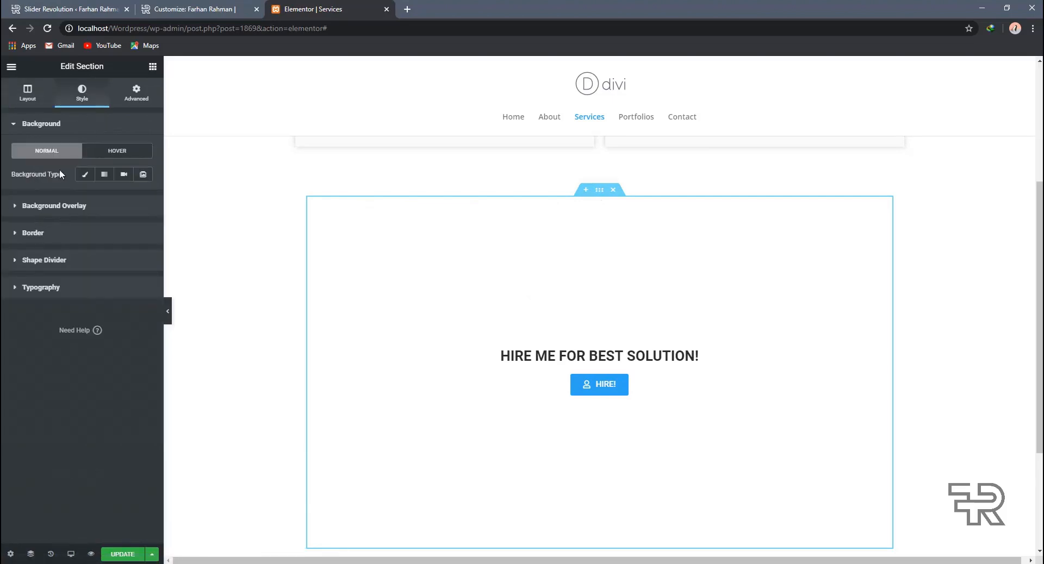
left_click(81, 175)
left_click(100, 259)
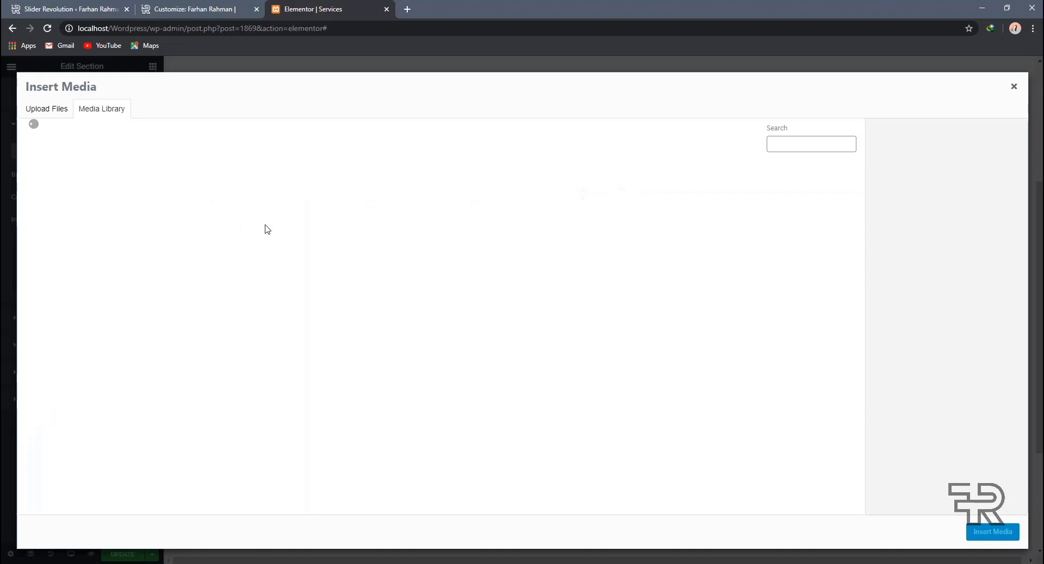
left_click(99, 272)
left_click(991, 532)
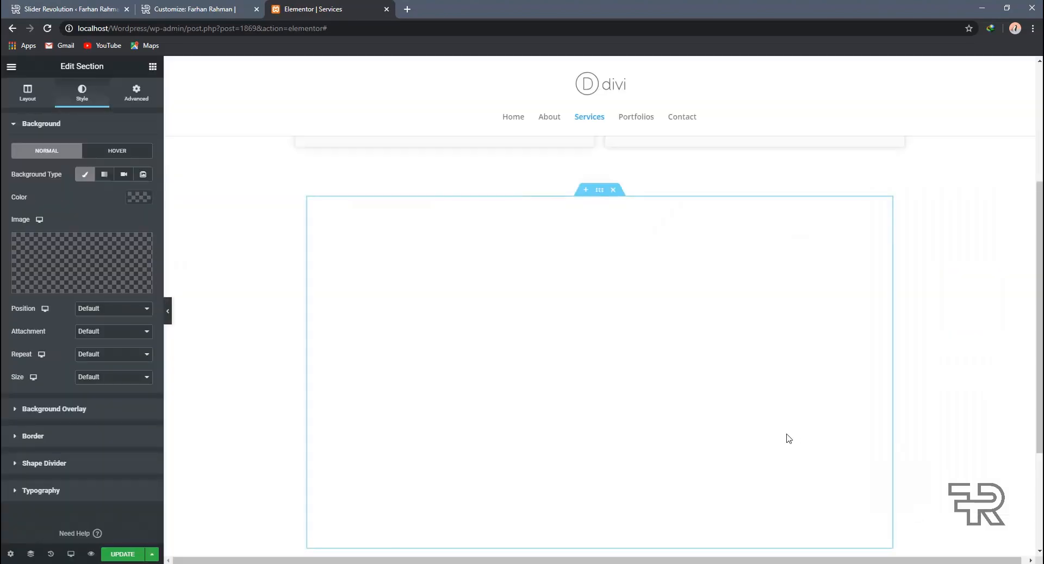
scroll(674, 364, "down", 1)
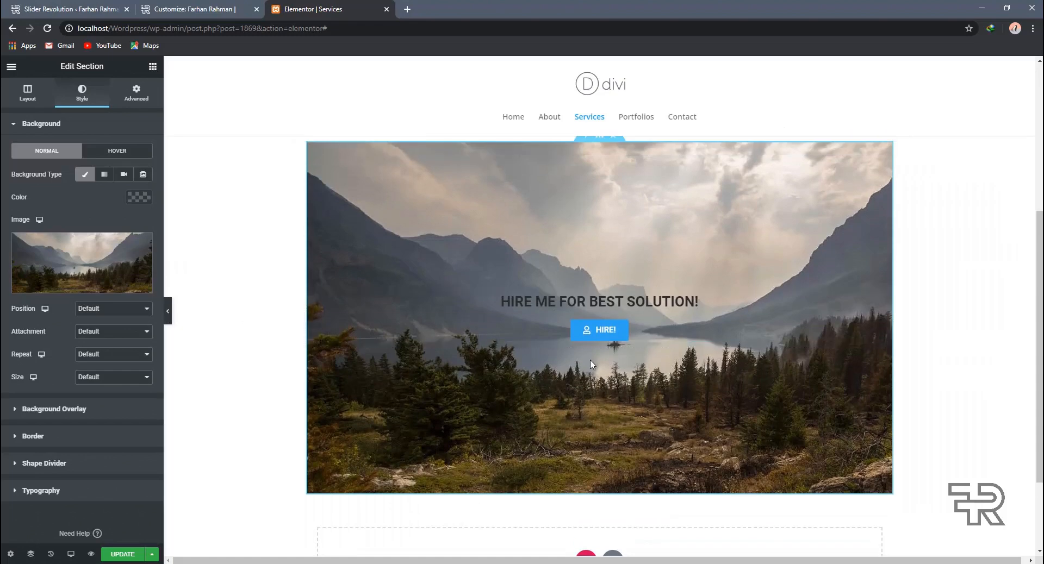
Add a classic background overlay to the call-to-action section, trying white and settling on black as its color
left_click(104, 411)
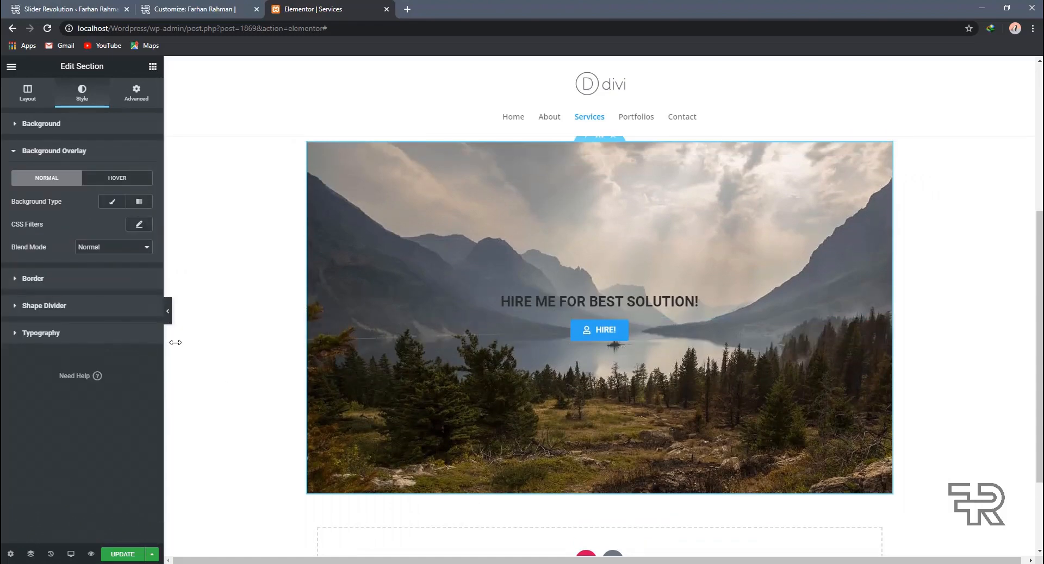
left_click(110, 202)
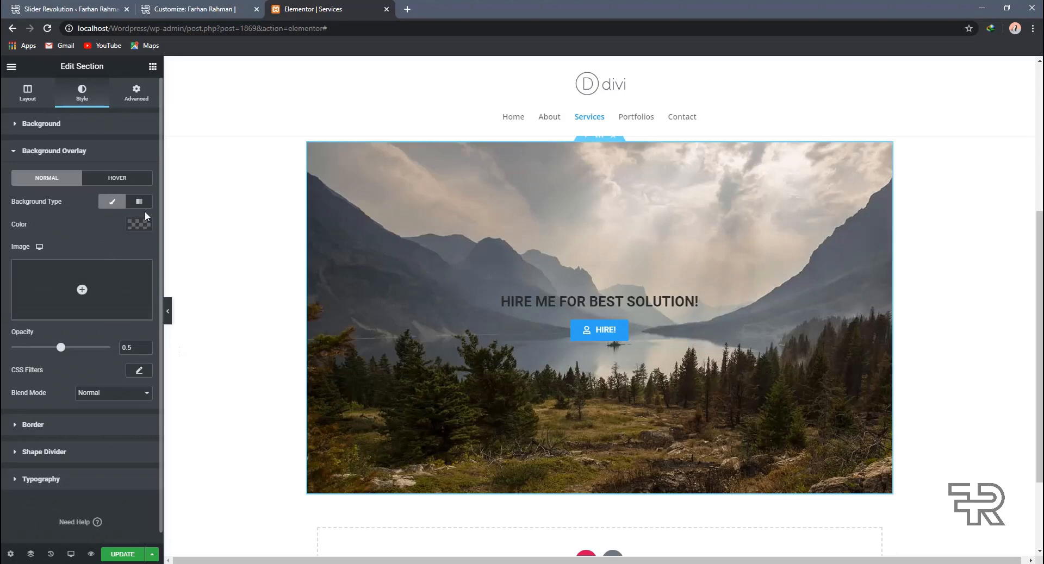
left_click(139, 224)
left_click(125, 250)
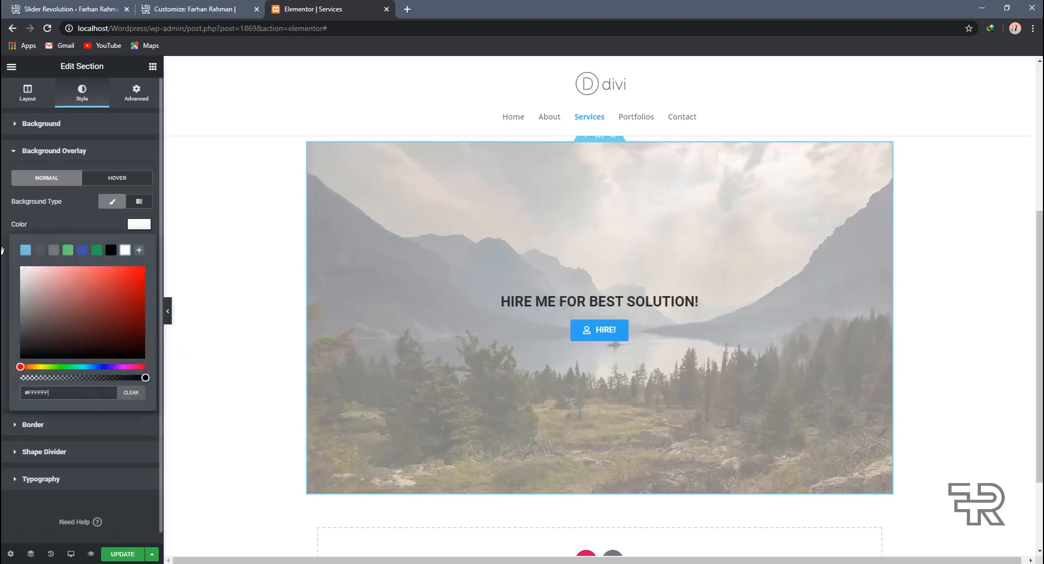
left_click(139, 224)
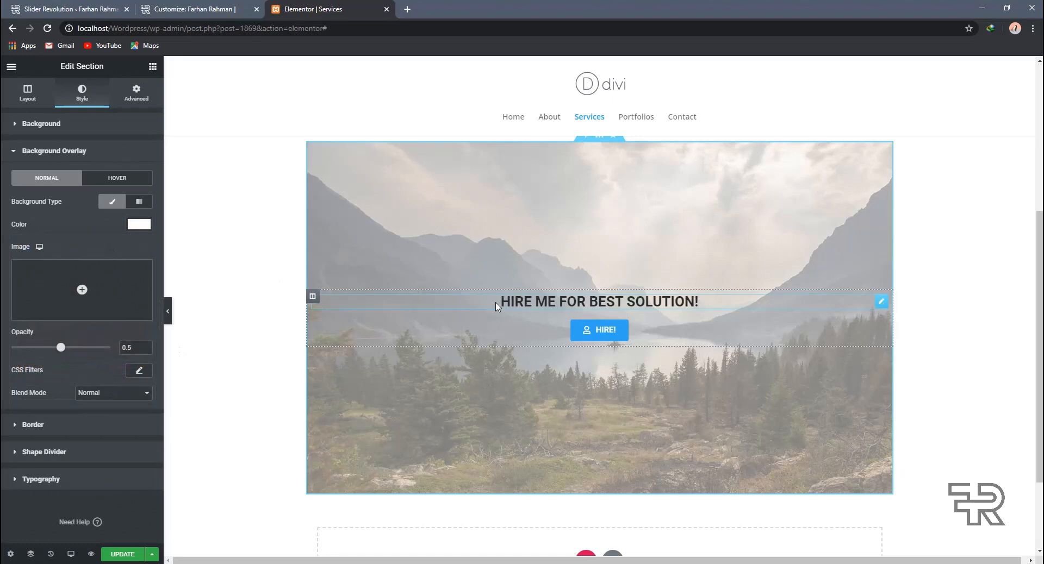
left_click(148, 231)
left_click(111, 250)
left_click(139, 227)
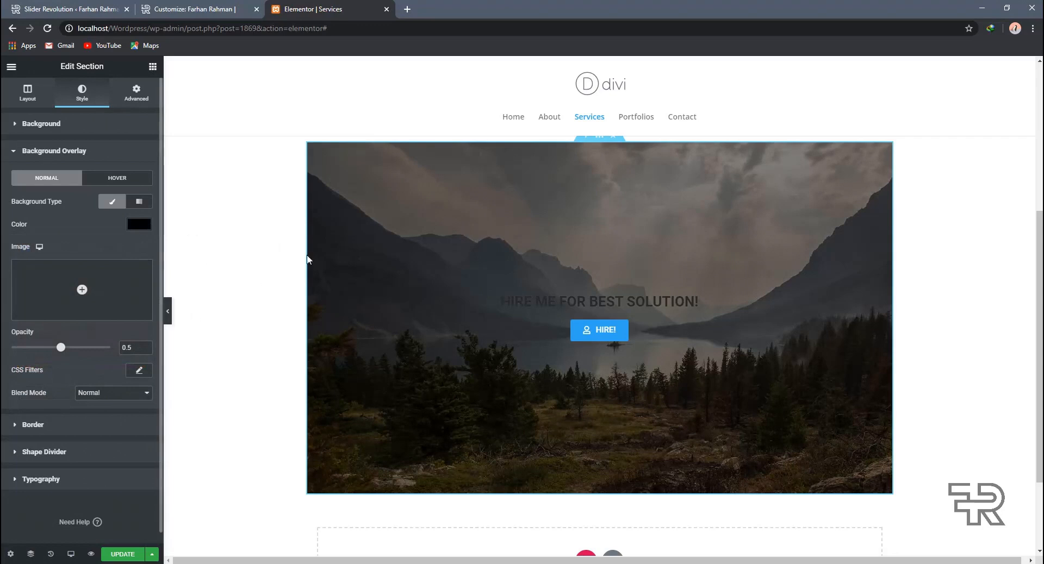
Set the text color of the "HIRE ME FOR BEST SOLUTION!" heading to white
left_click(562, 301)
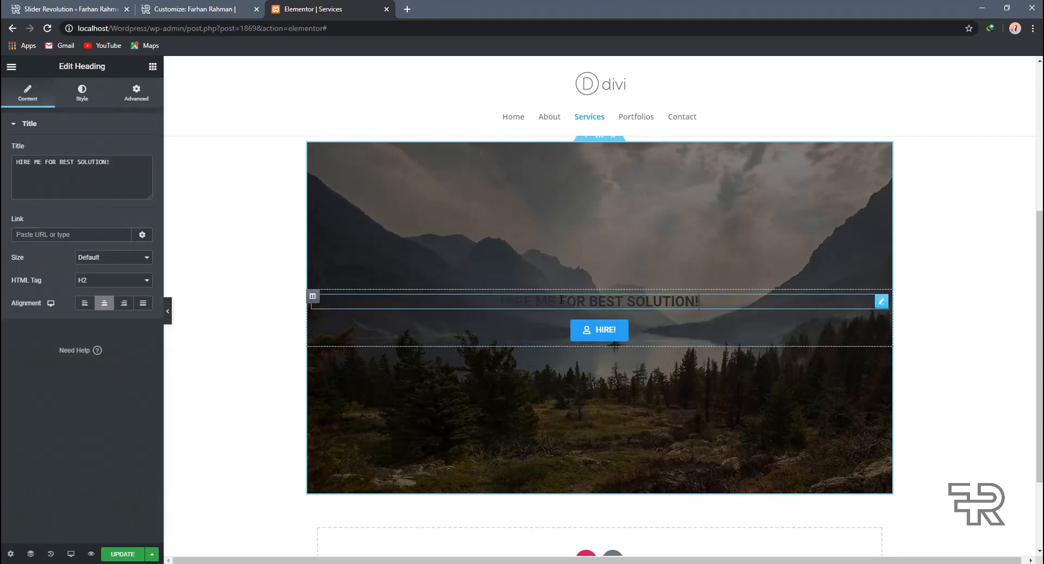
left_click(81, 92)
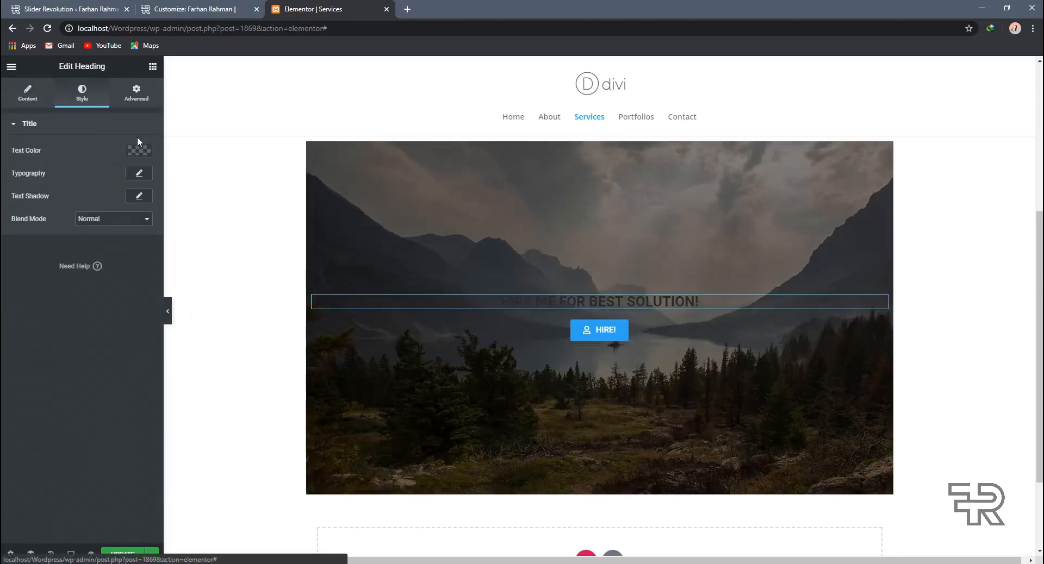
left_click(139, 150)
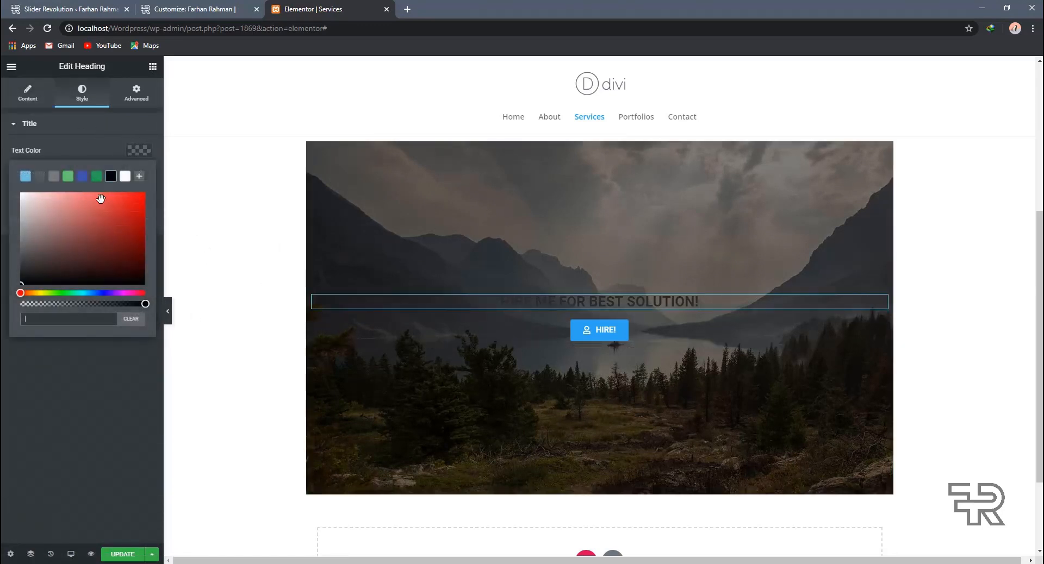
left_click(125, 176)
left_click(152, 155)
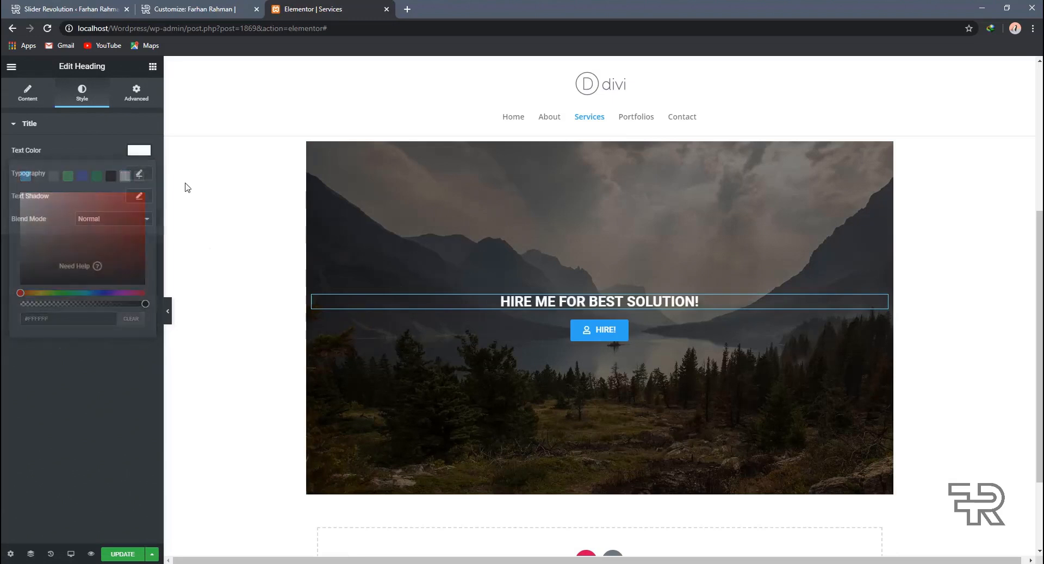
left_click(628, 330)
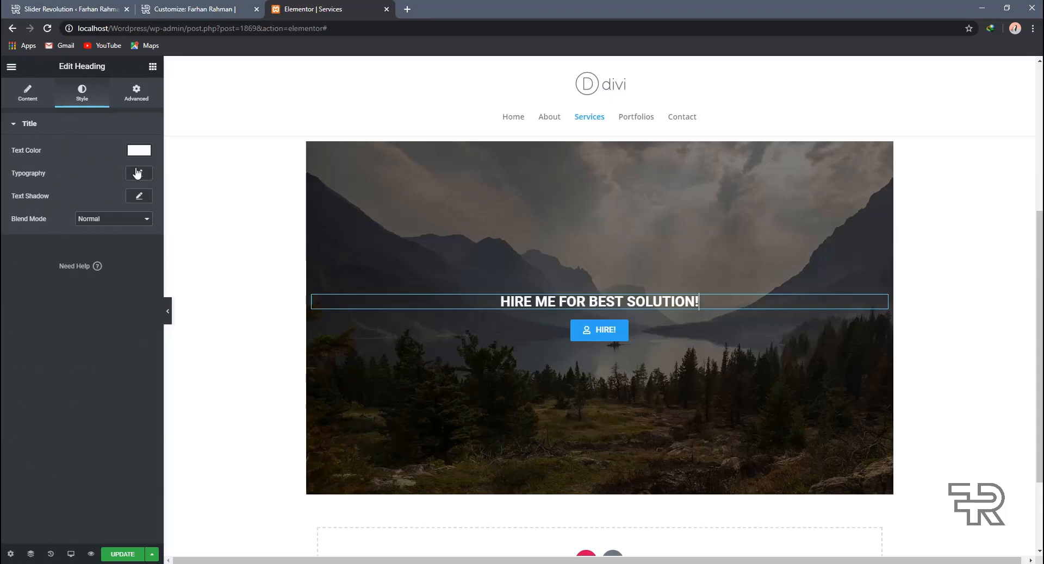
Set the font weight of the call-to-action heading to 300 in its typography settings
left_click(139, 173)
left_click(95, 274)
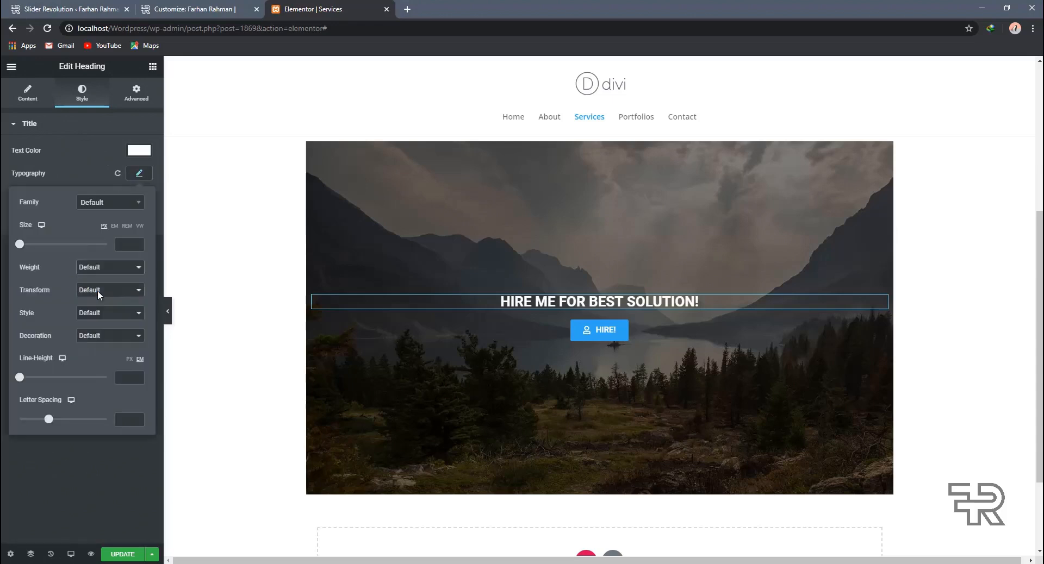
left_click(97, 288)
left_click(101, 269)
left_click(96, 295)
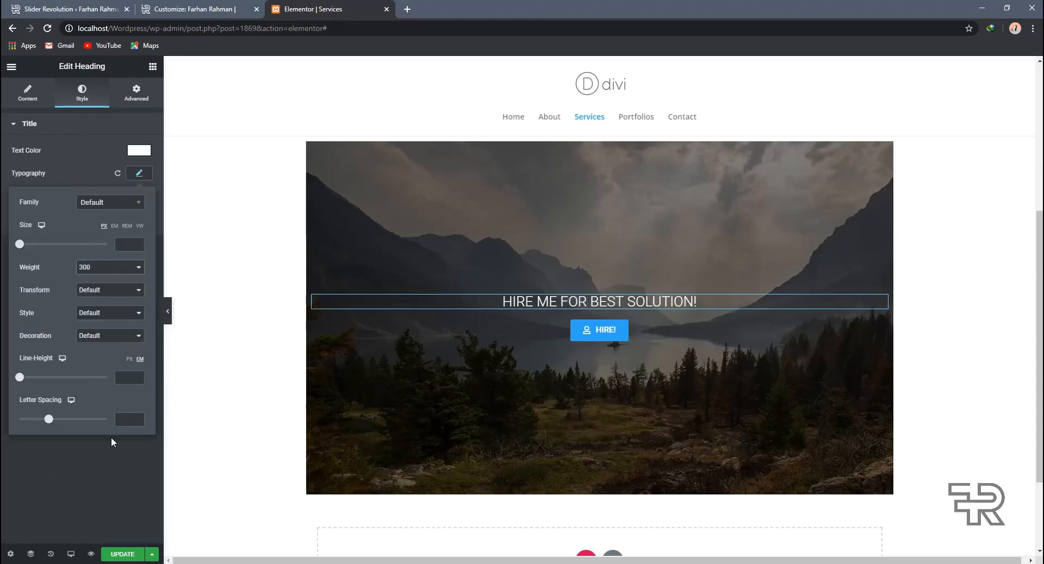
left_click(475, 348)
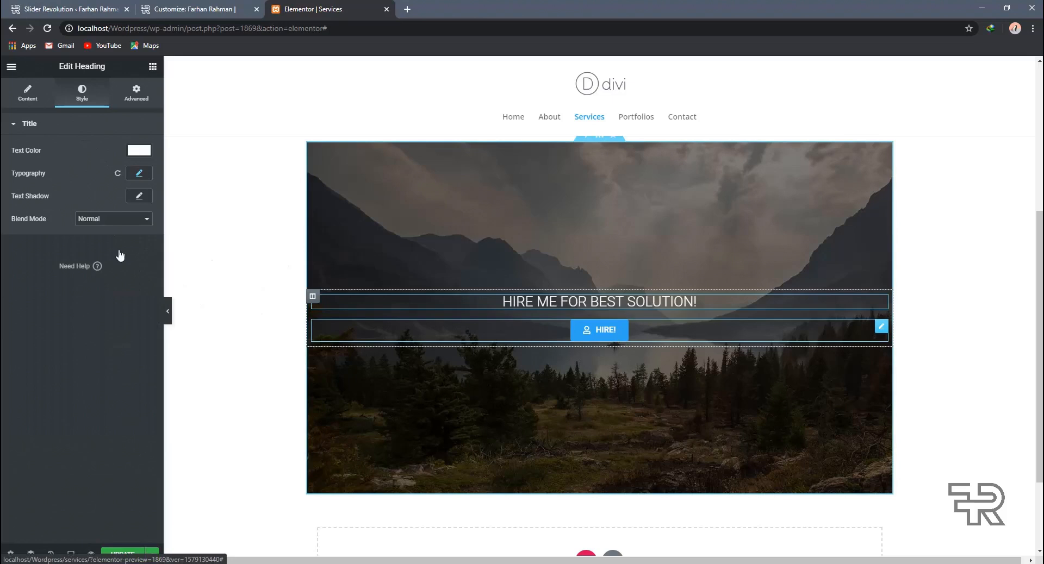
Make the HIRE! button's normal background color fully transparent white (#FFFFFF00)
left_click(81, 94)
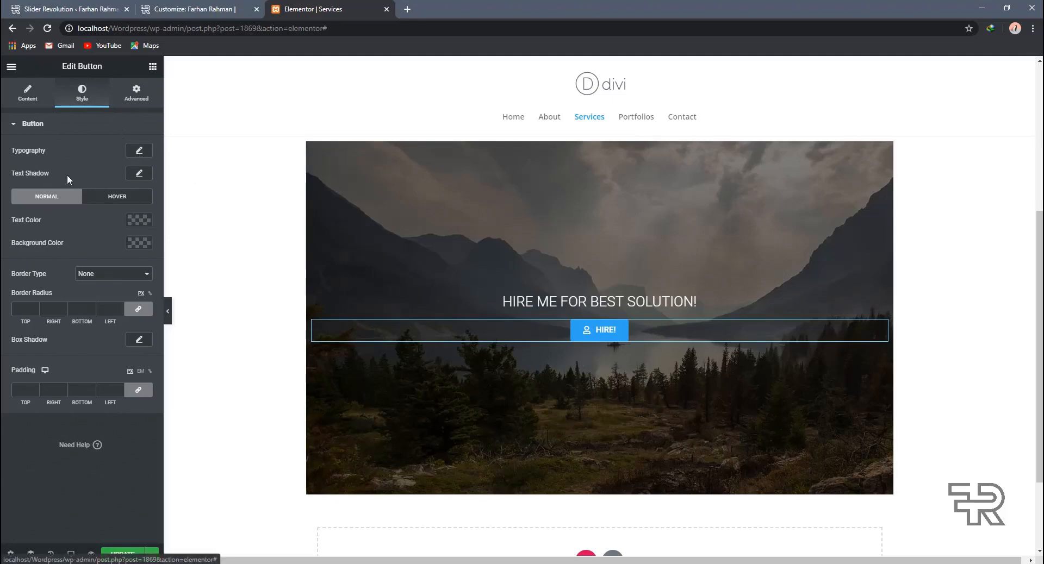
left_click(133, 221)
left_click(133, 222)
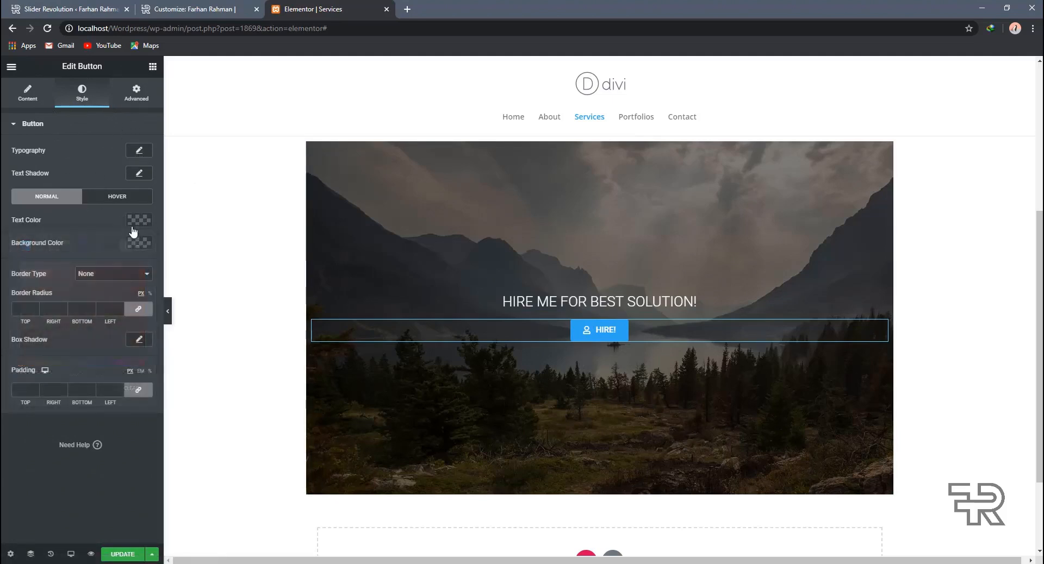
left_click(143, 239)
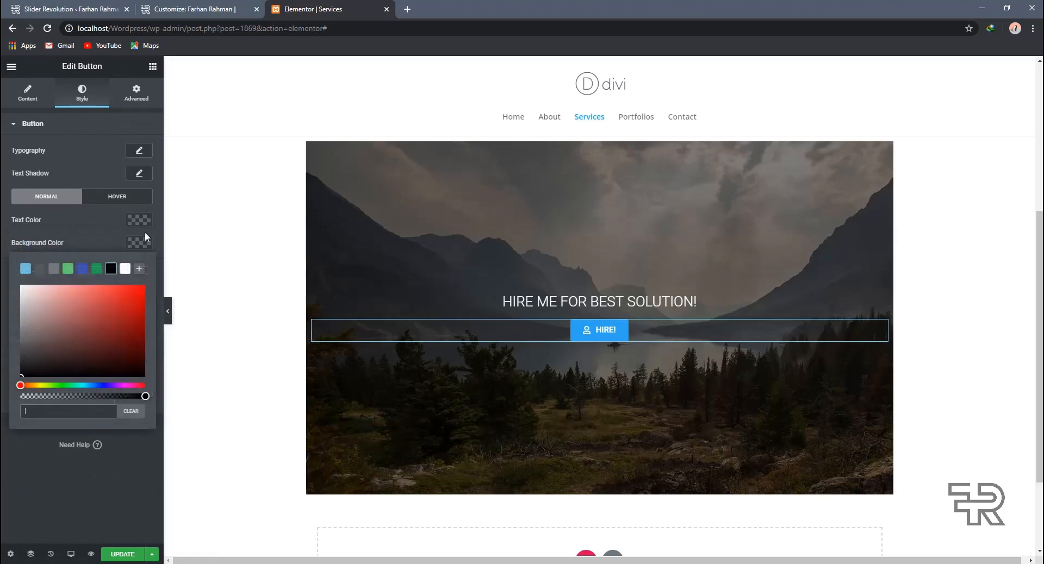
left_click(124, 269)
left_click_drag(144, 396, 5, 397)
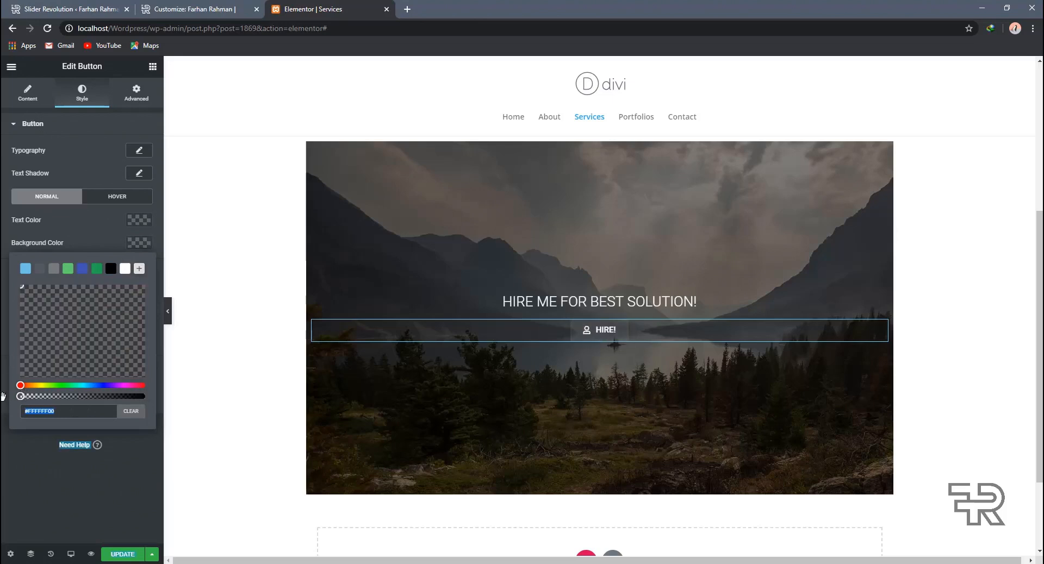
left_click(139, 243)
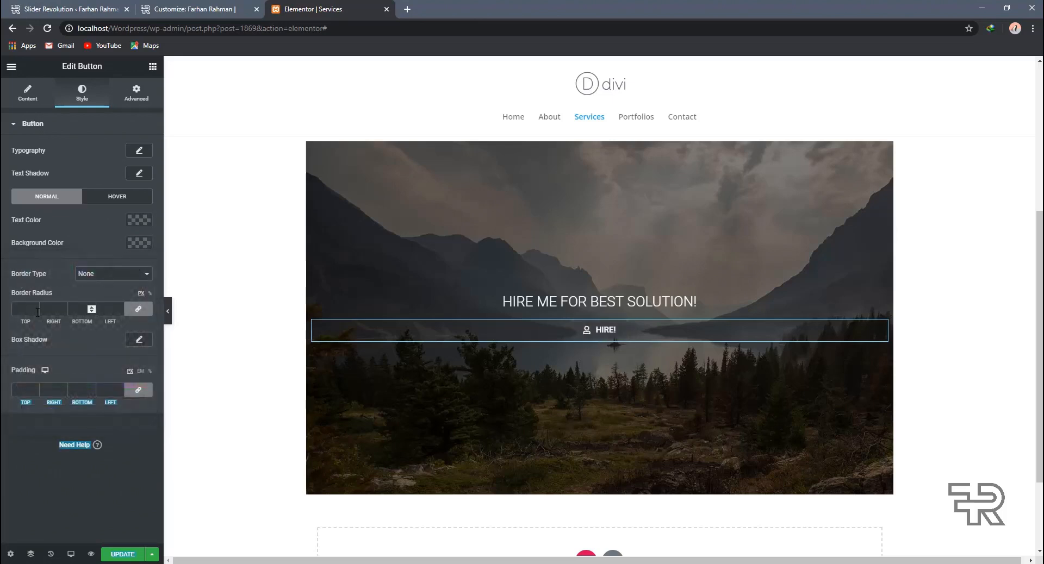
Give the HIRE! button a border radius of 0 and a solid border with a width of 1 on all sides
left_click(21, 309)
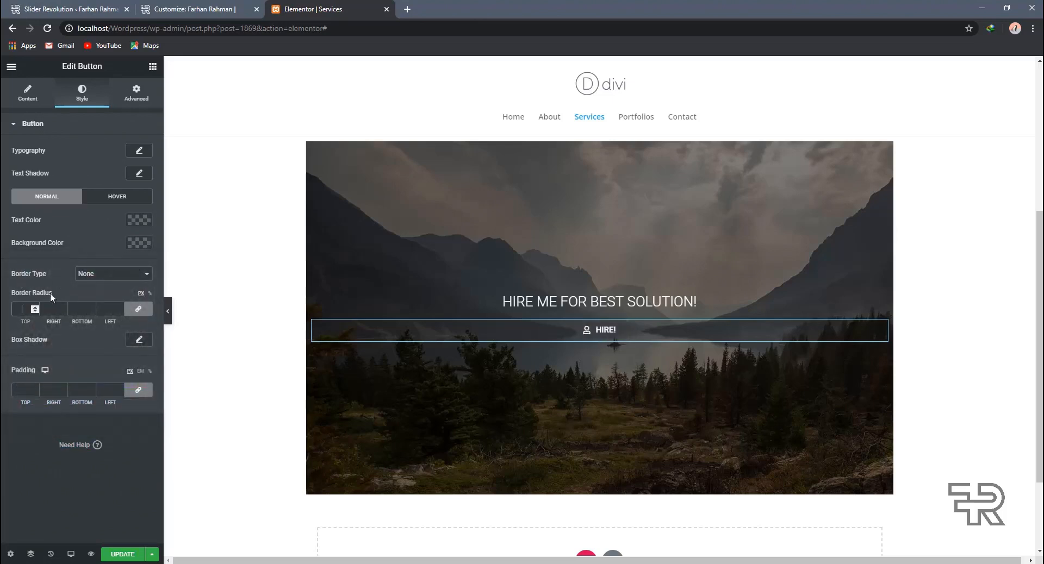
left_click(92, 279)
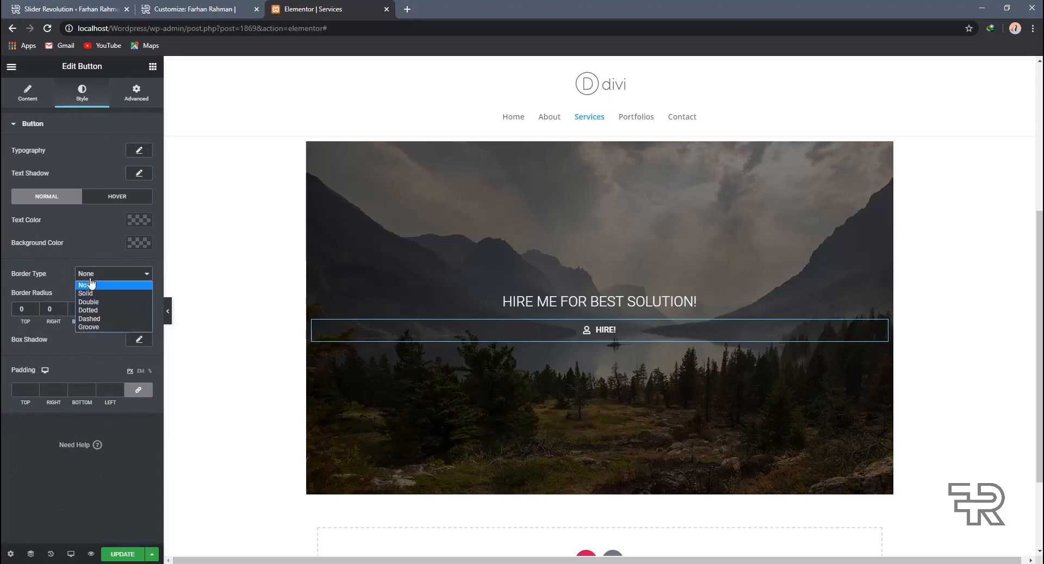
left_click(96, 292)
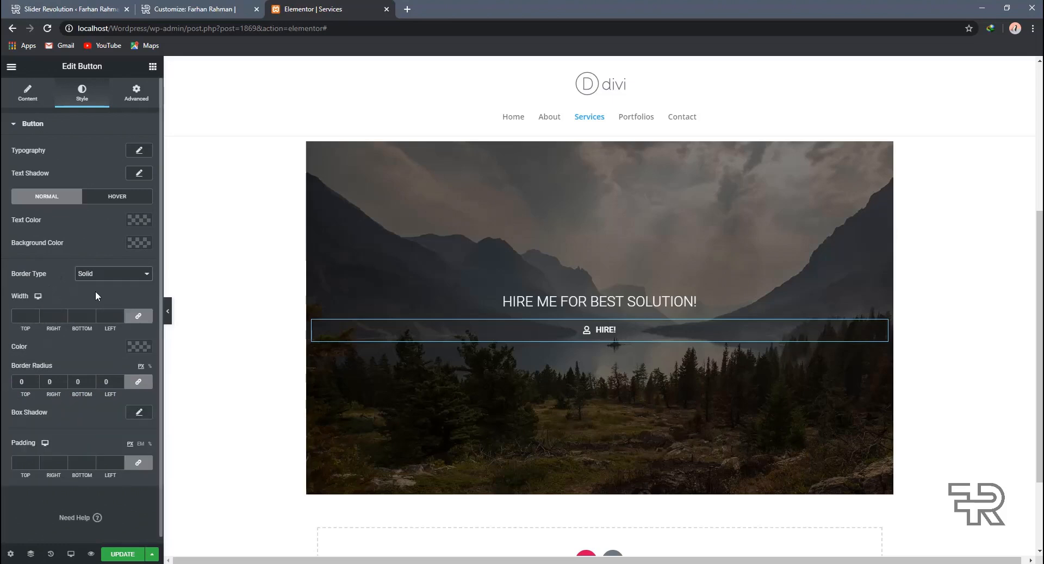
left_click(24, 315)
type("1")
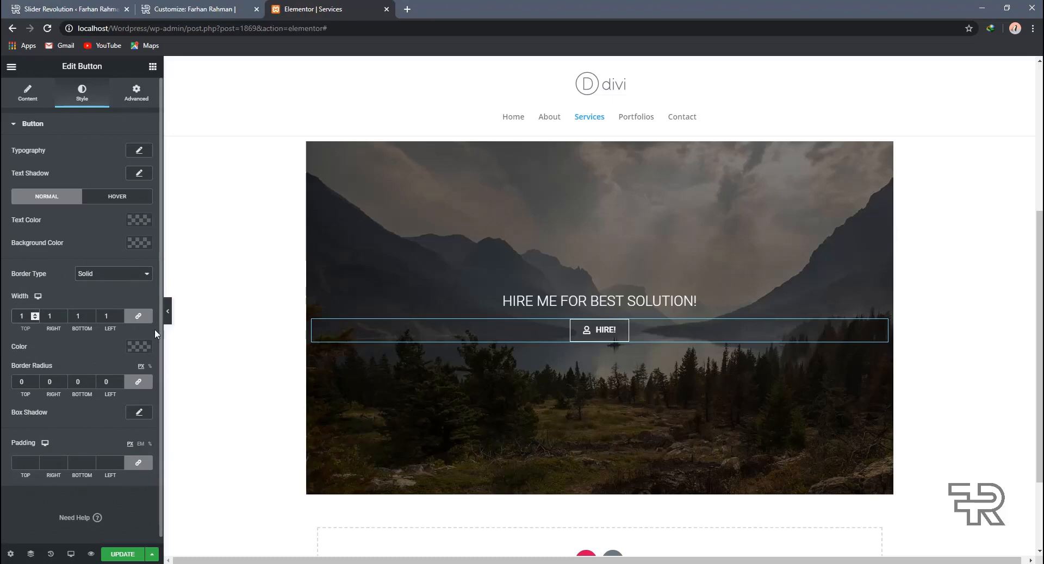
Set the HIRE! button's hover text color to #2B2B2B
left_click(117, 197)
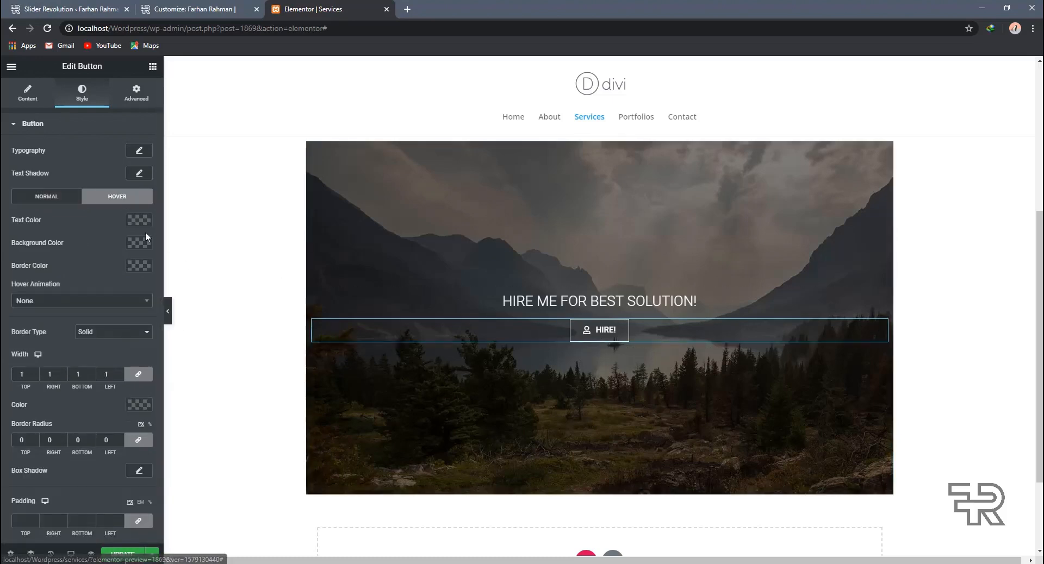
left_click(134, 222)
left_click(109, 249)
double_click(33, 388)
key("BackSpace")
type("22BB2")
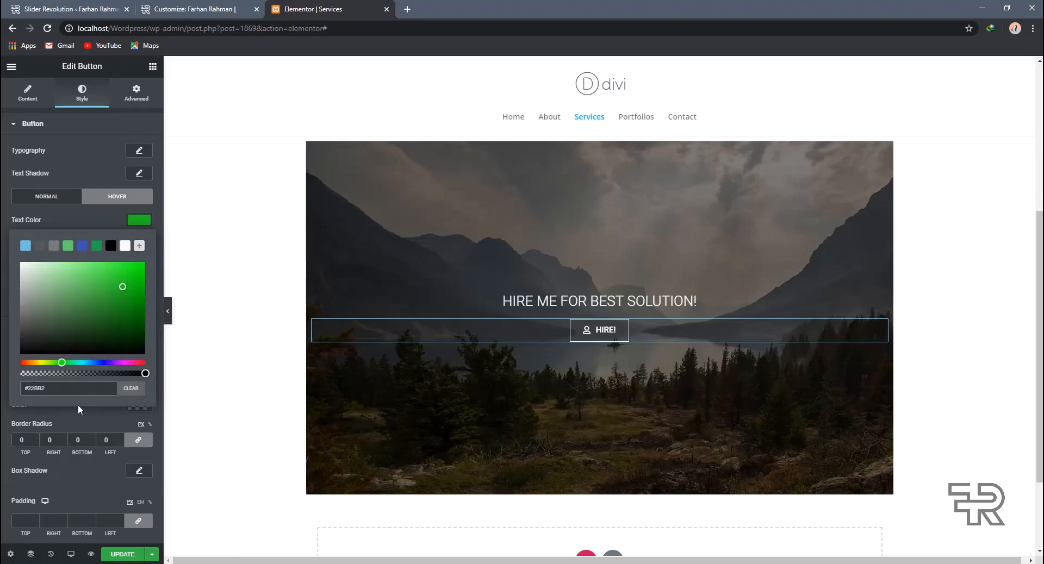
key("BackSpace")
key("BackSpace")
key("BackSpace")
key("BackSpace")
key("ctrl+a")
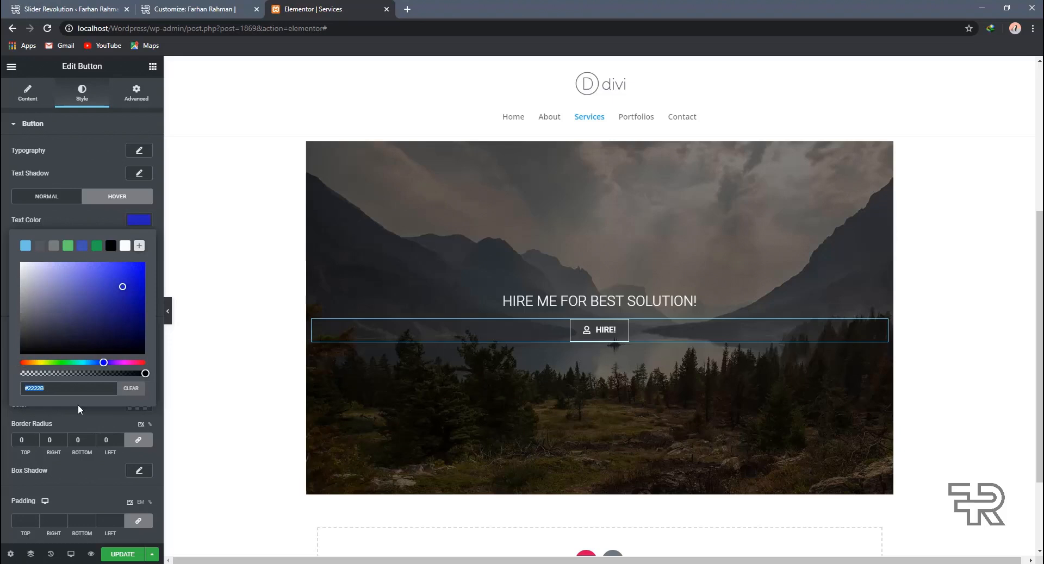
type("%2b2b2b")
key("Return")
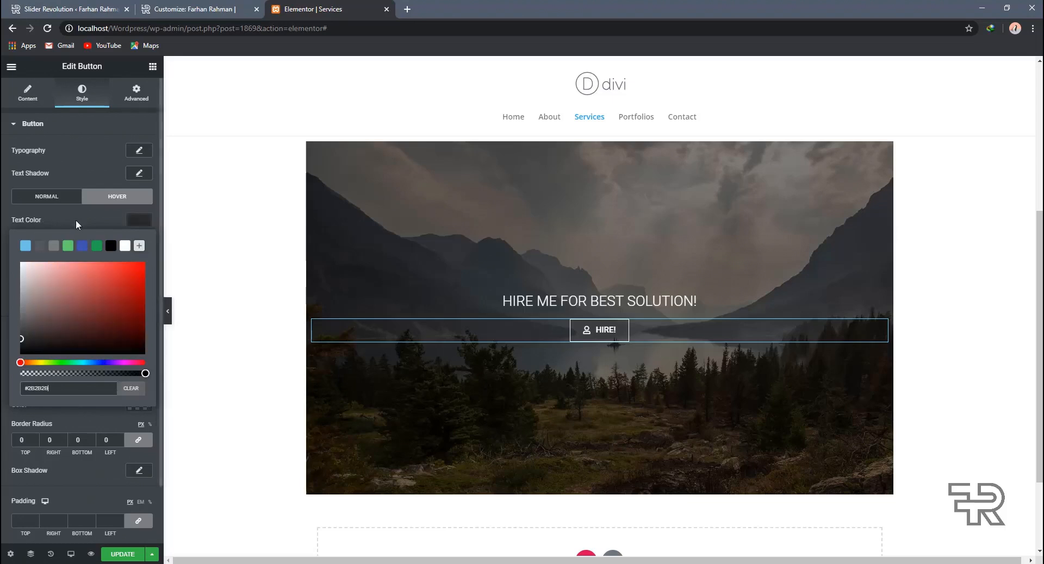
left_click(136, 220)
Set the HIRE! button's hover background color to white
left_click(137, 243)
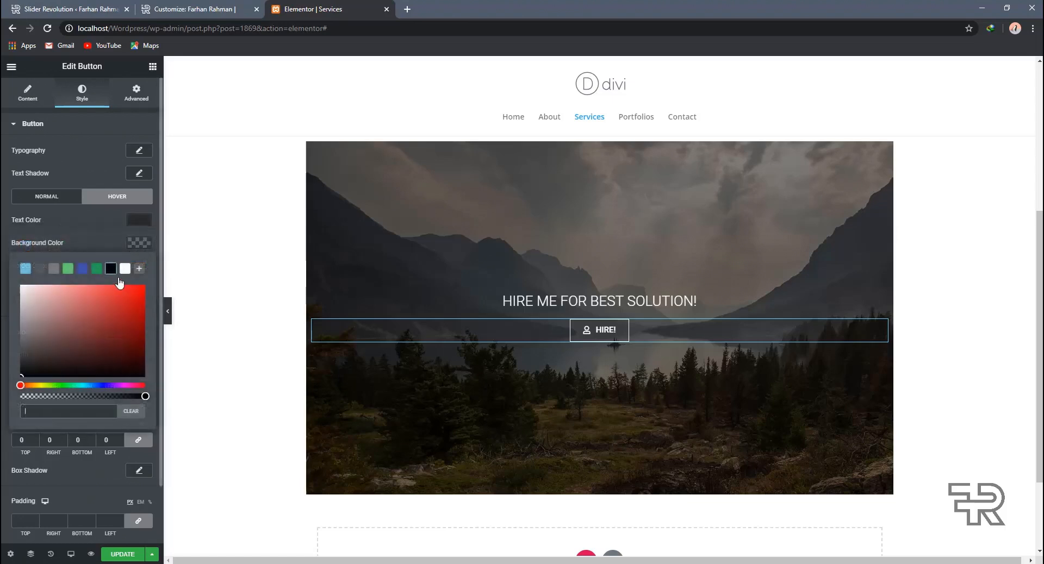
left_click(125, 268)
left_click(140, 247)
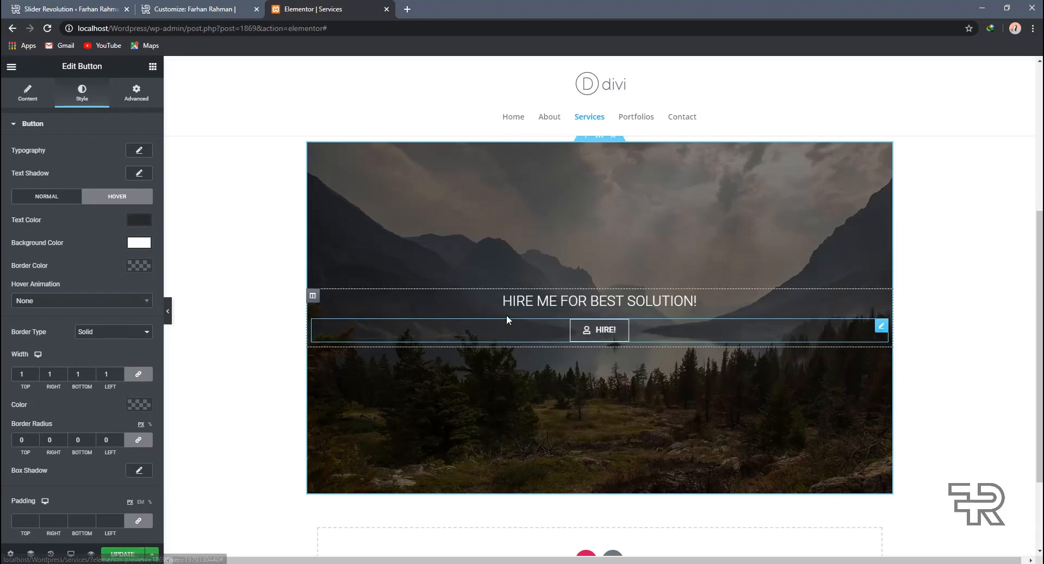
Add a Spacer widget between the call-to-action heading and the HIRE! button, with its space set to 20
left_click(152, 66)
left_click(78, 110)
type("spa")
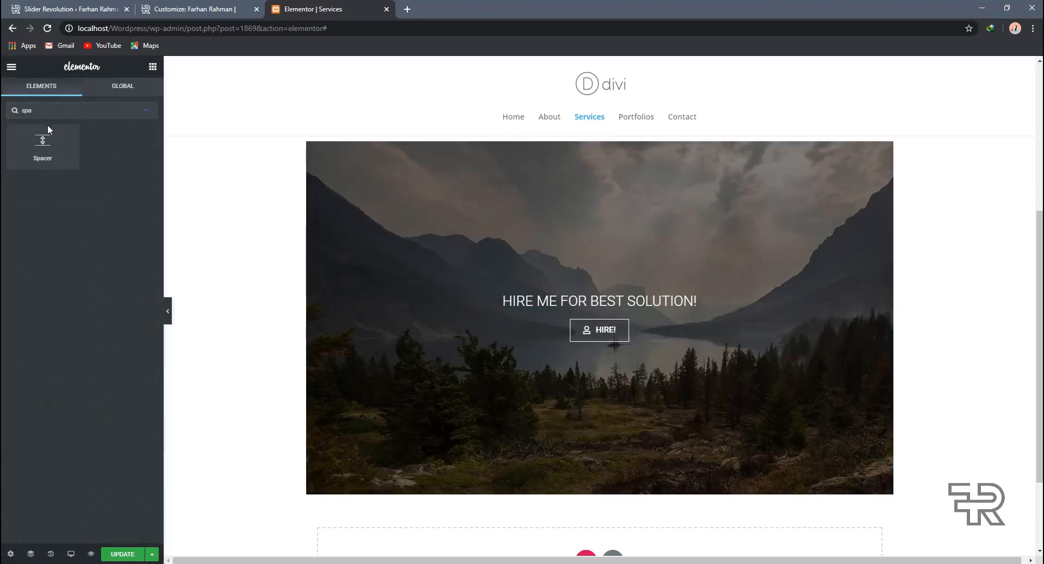
left_click_drag(47, 130, 620, 315)
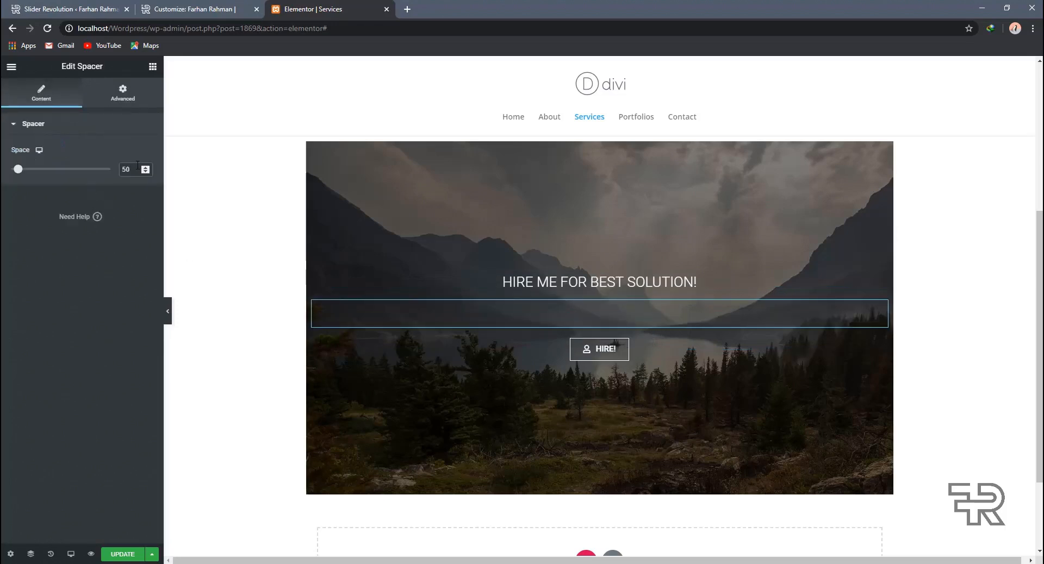
type("30")
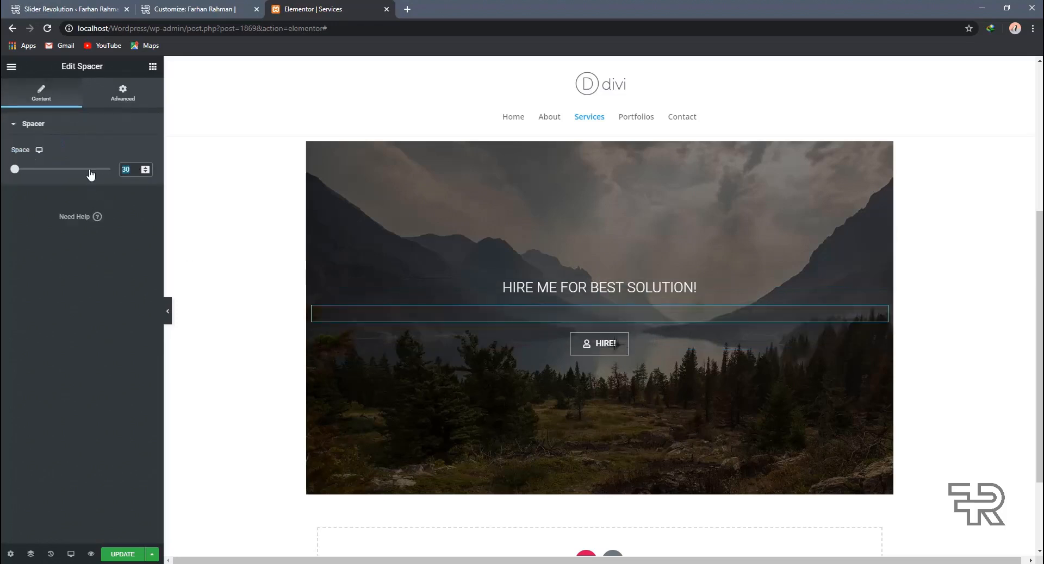
type("20")
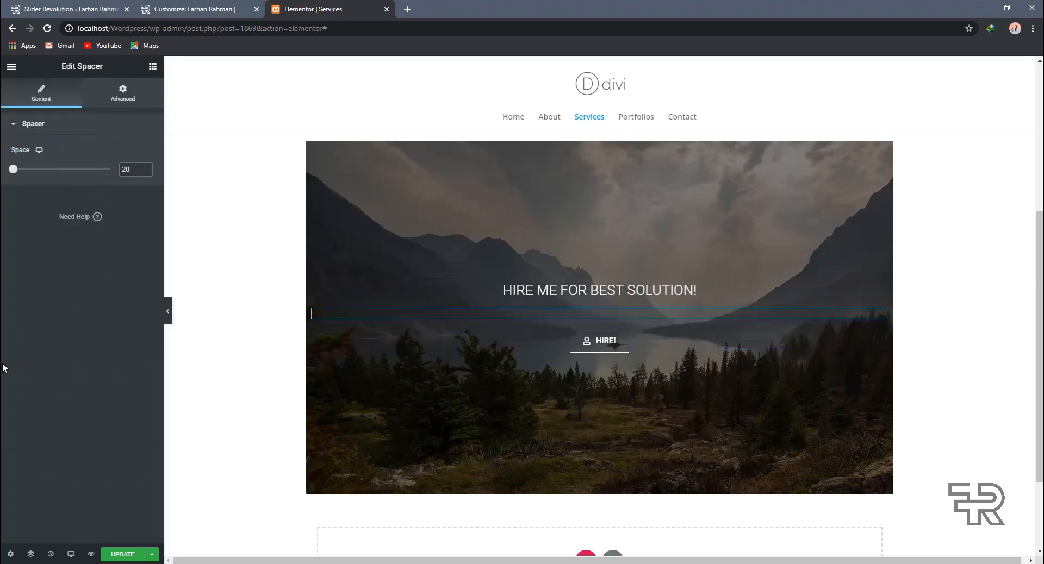
Stretch the call-to-action section to the full width of the page
scroll(544, 259, "up", 1)
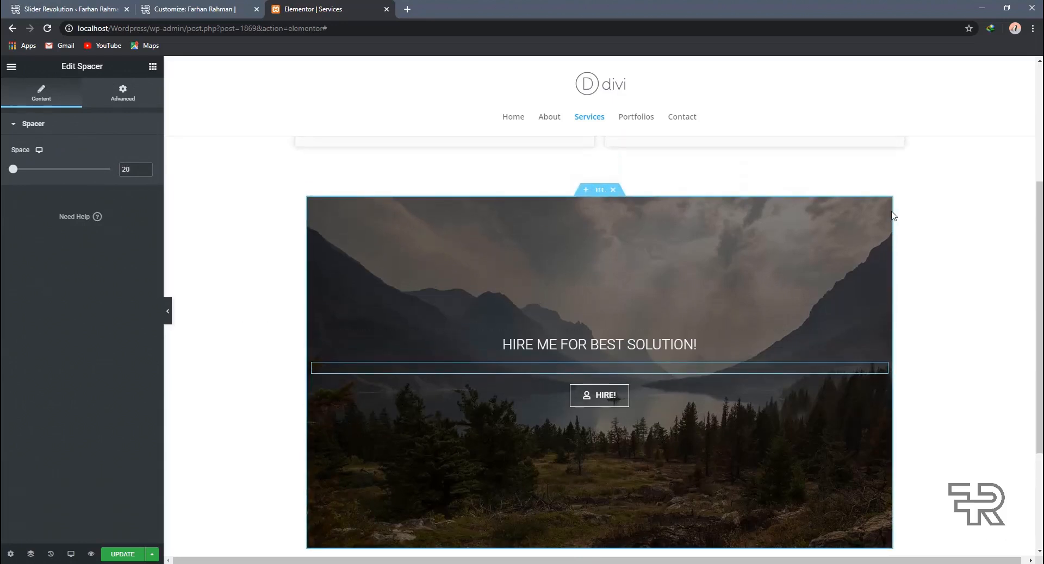
left_click_drag(600, 191, 620, 378)
left_click(587, 208)
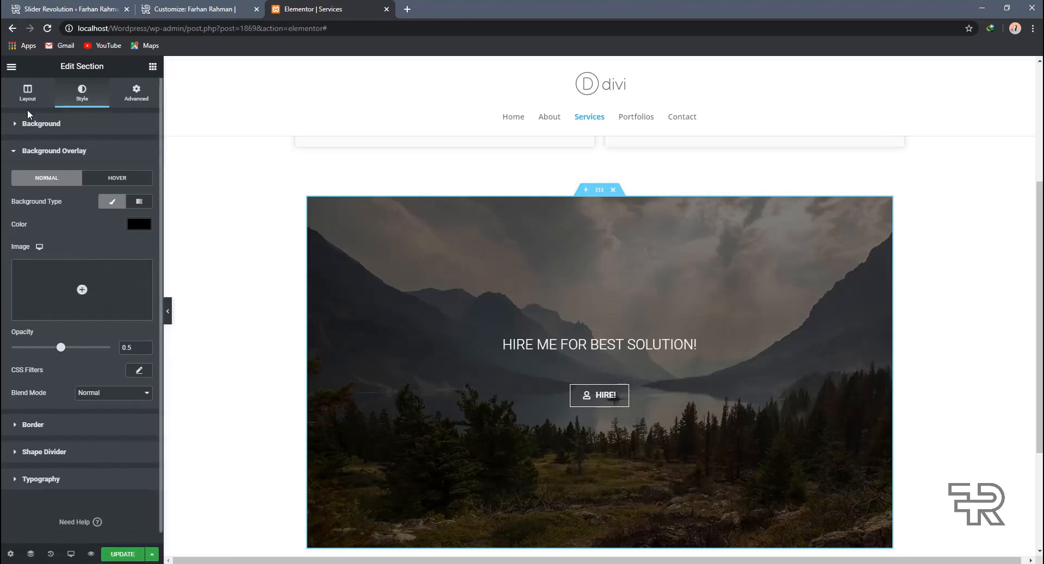
left_click(36, 98)
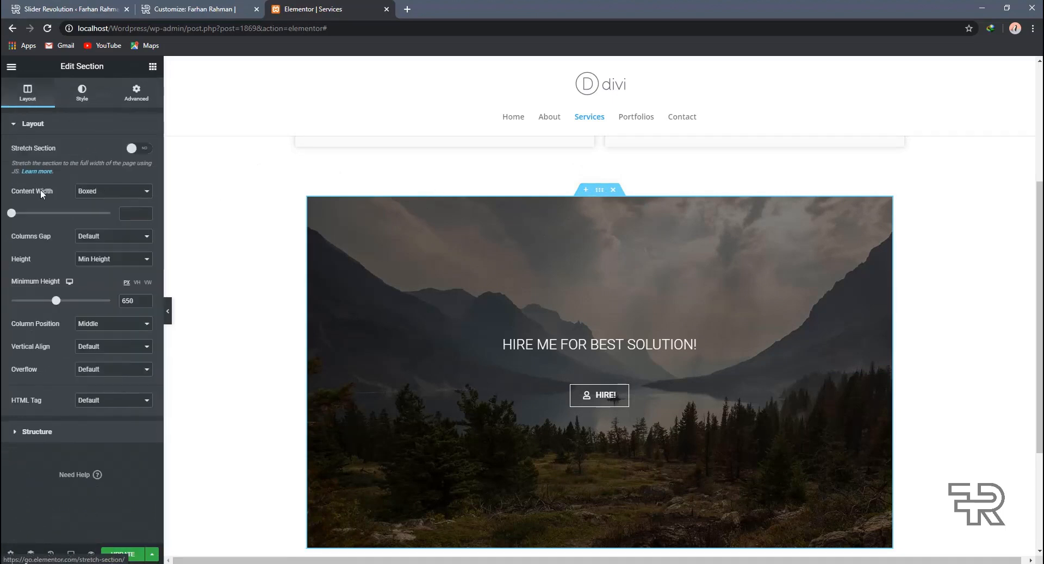
left_click(131, 149)
scroll(408, 250, "down", 1)
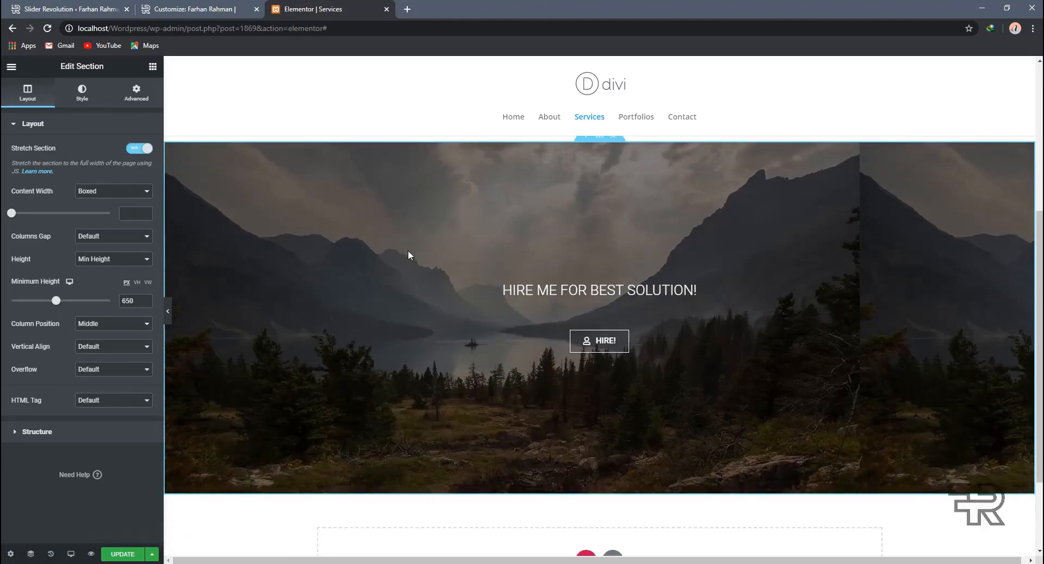
scroll(406, 250, "up", 5)
scroll(411, 253, "down", 7)
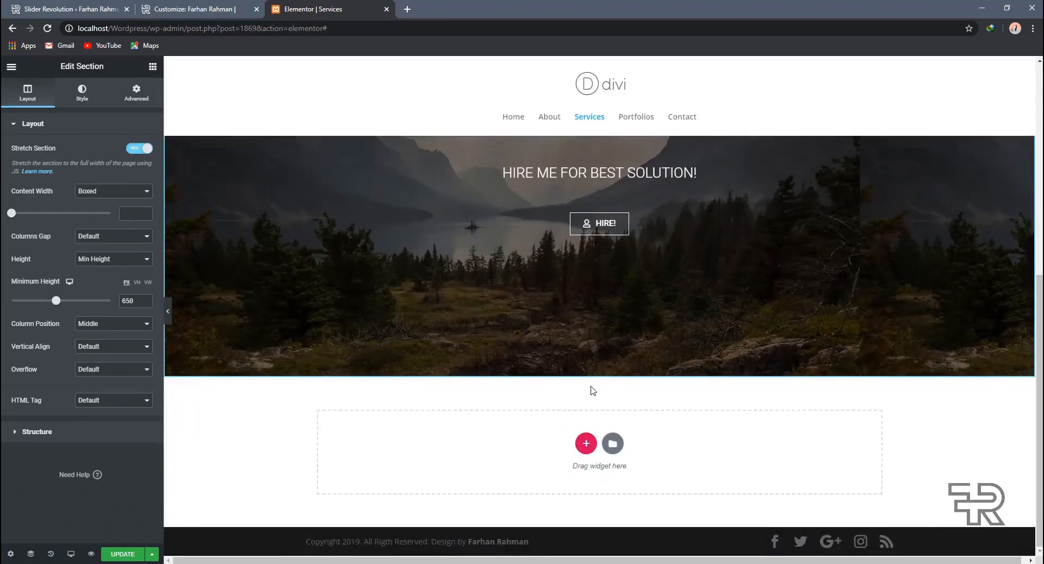
scroll(682, 380, "up", 5)
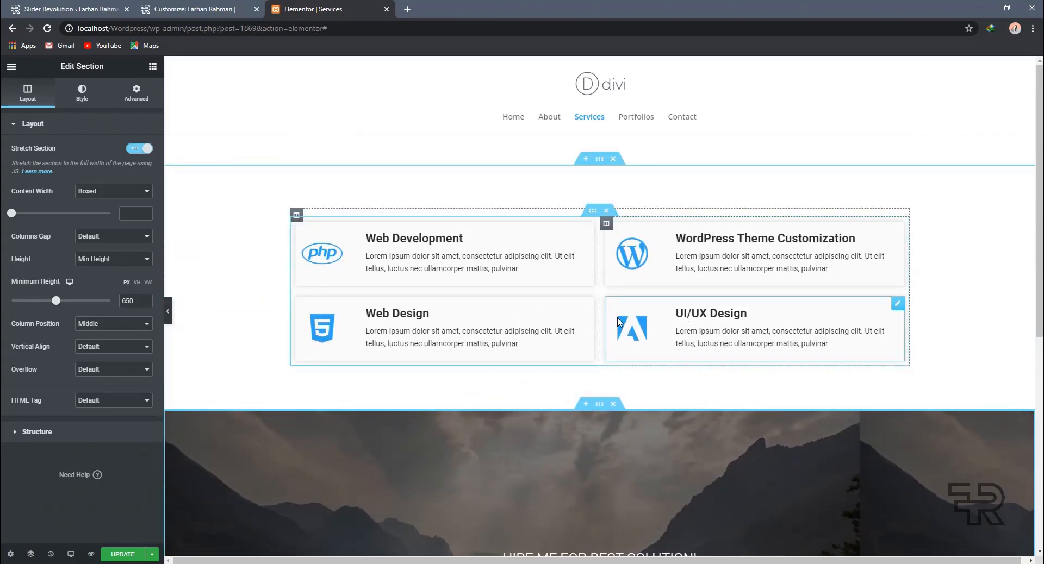
scroll(602, 304, "down", 3)
scroll(594, 303, "up", 3)
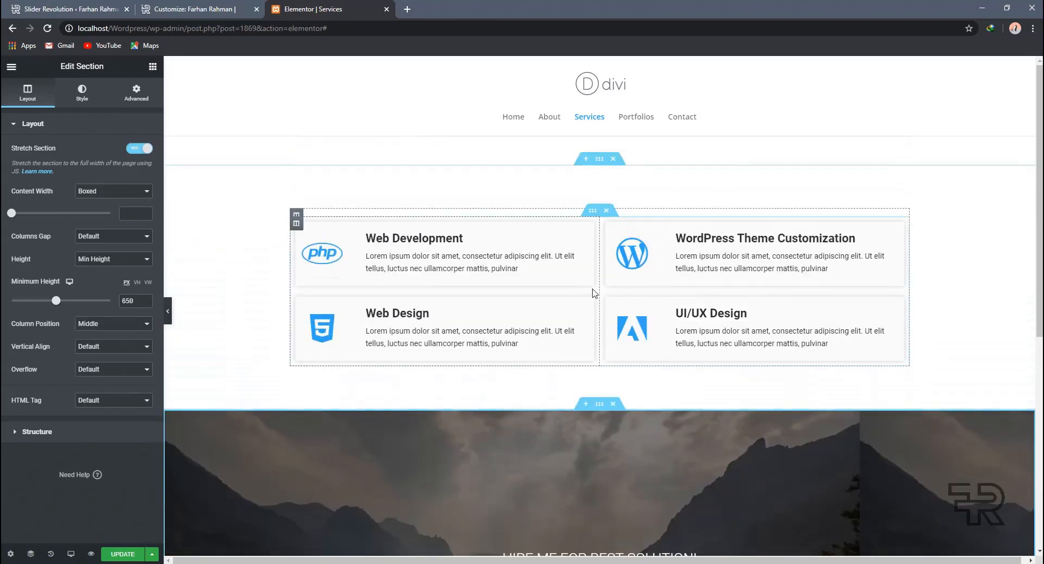